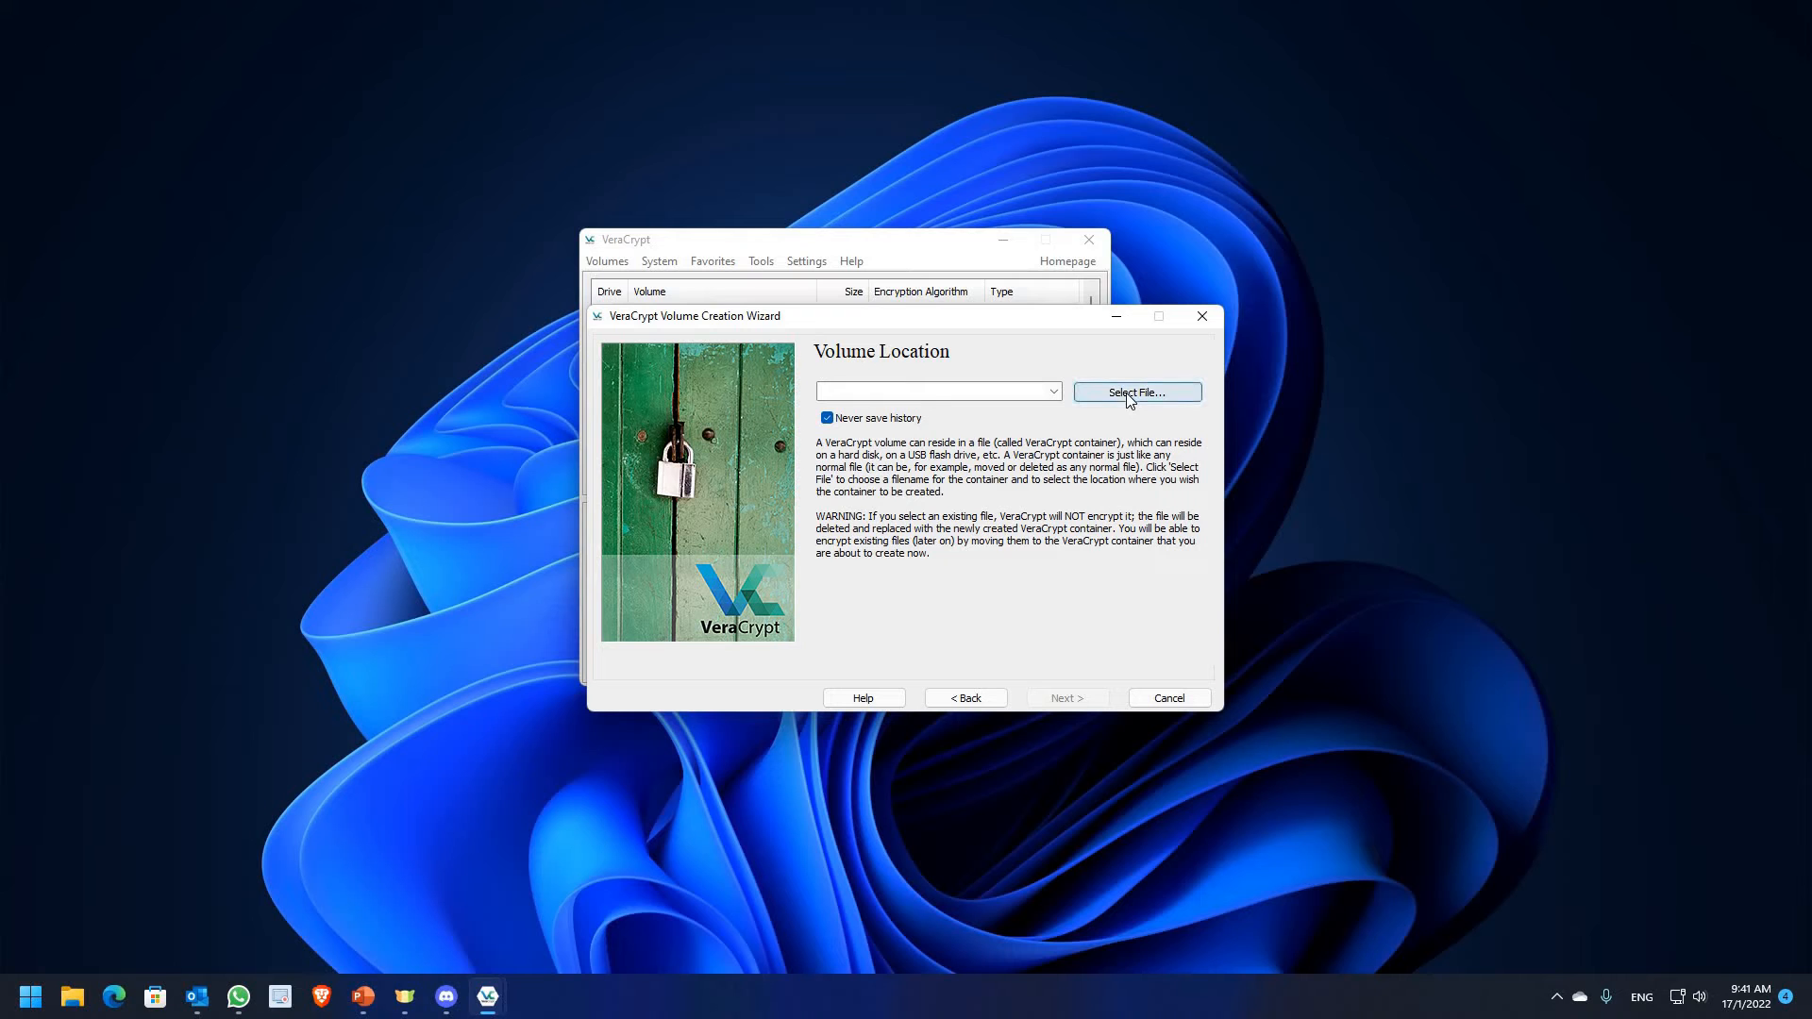
# Save the new container as 'important stuff' in C:\Users\AMD and continue to encryption options
pyautogui.click(1123, 393)
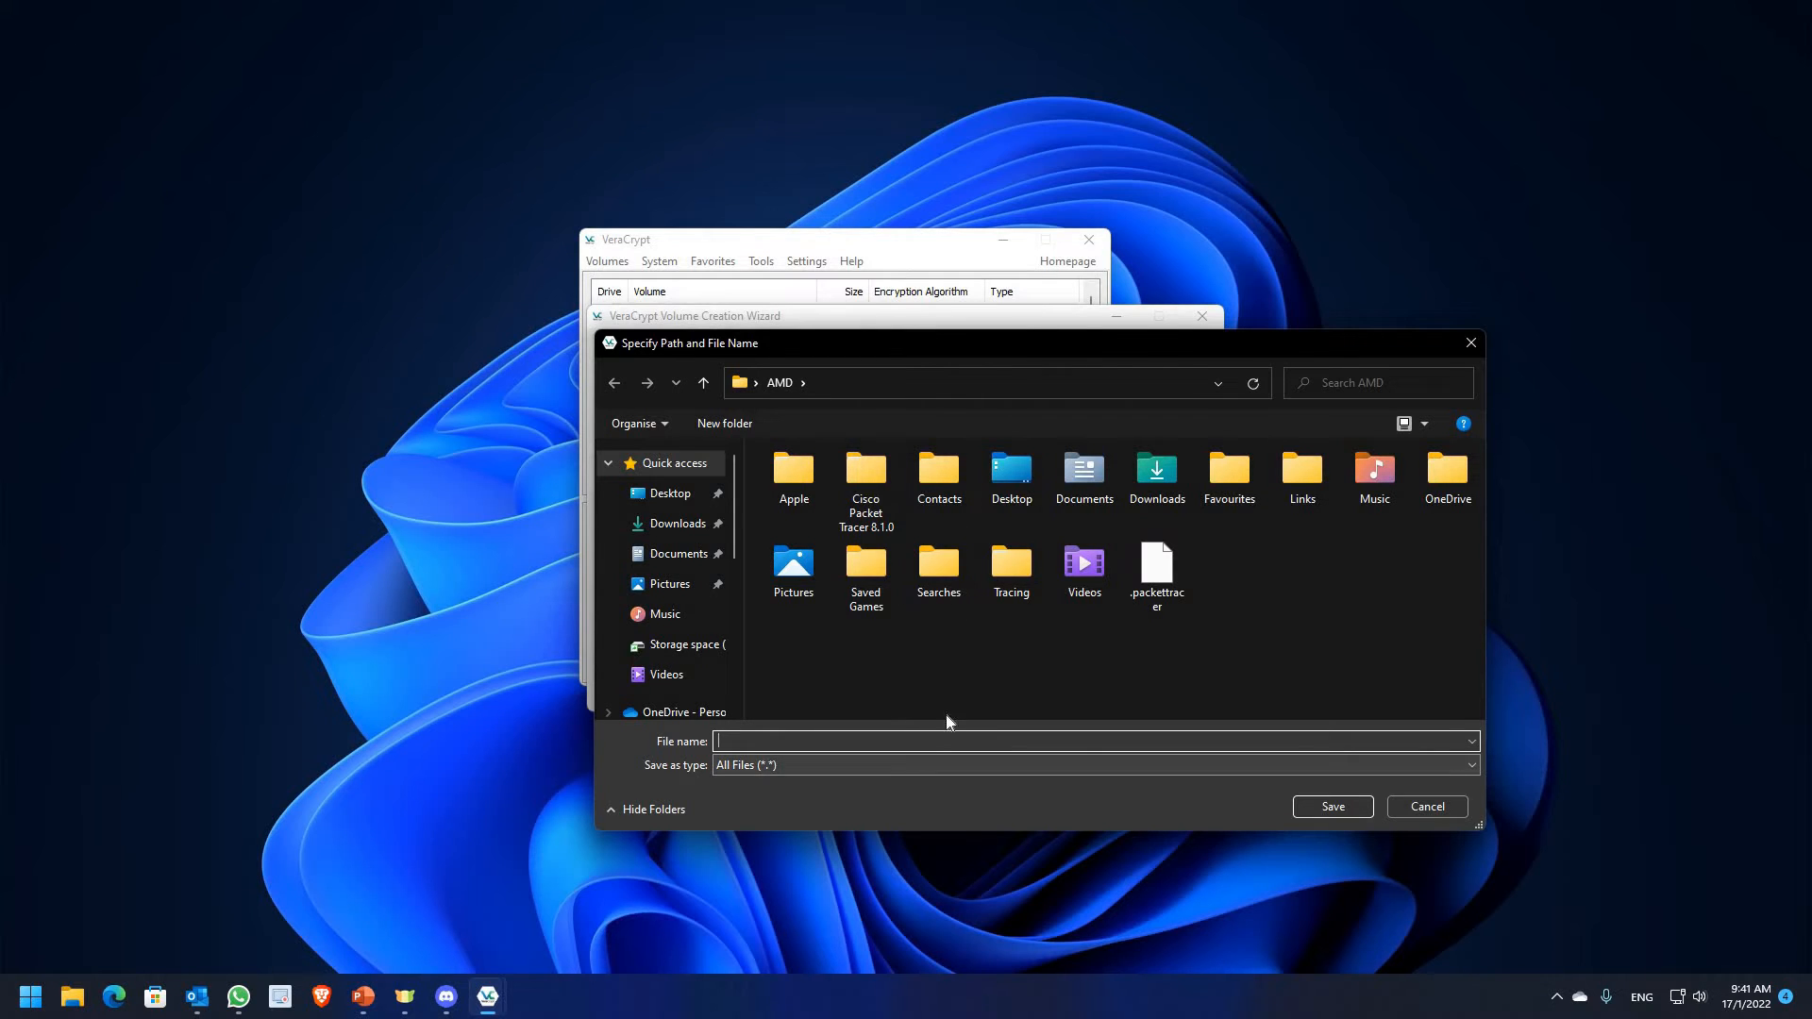
pyautogui.click(927, 740)
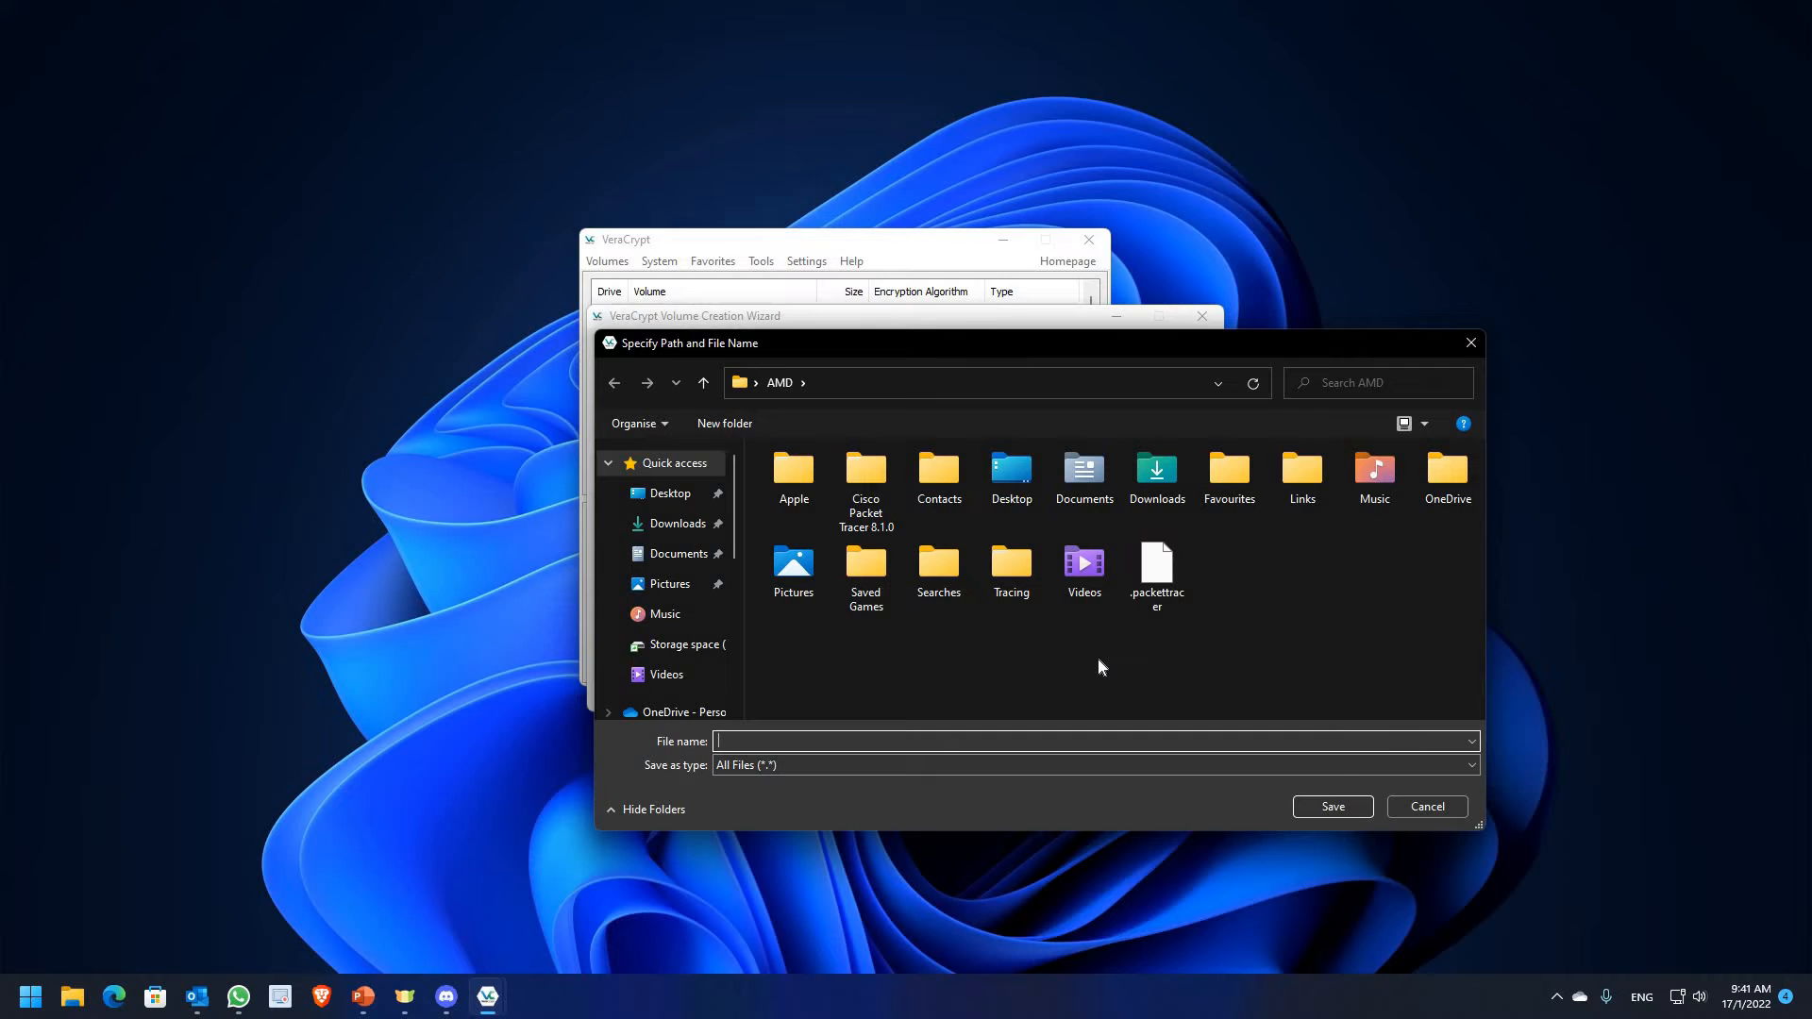
pyautogui.click(1318, 807)
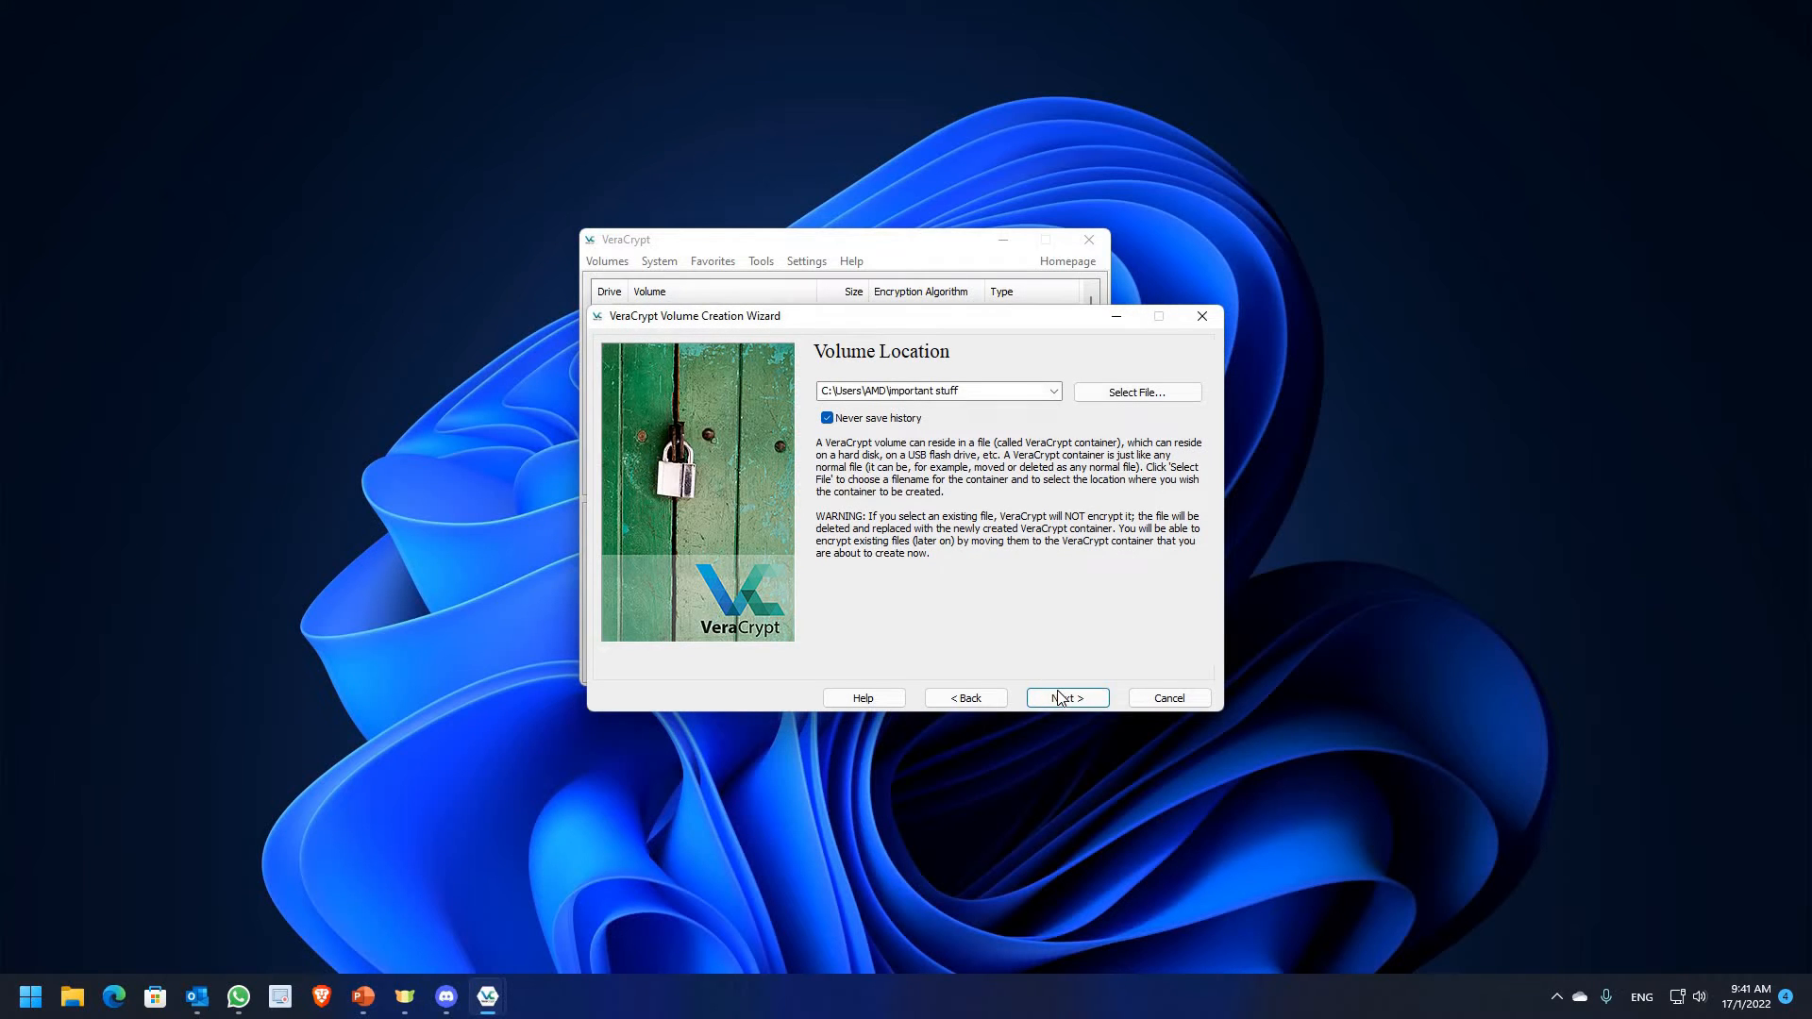
pyautogui.click(1059, 696)
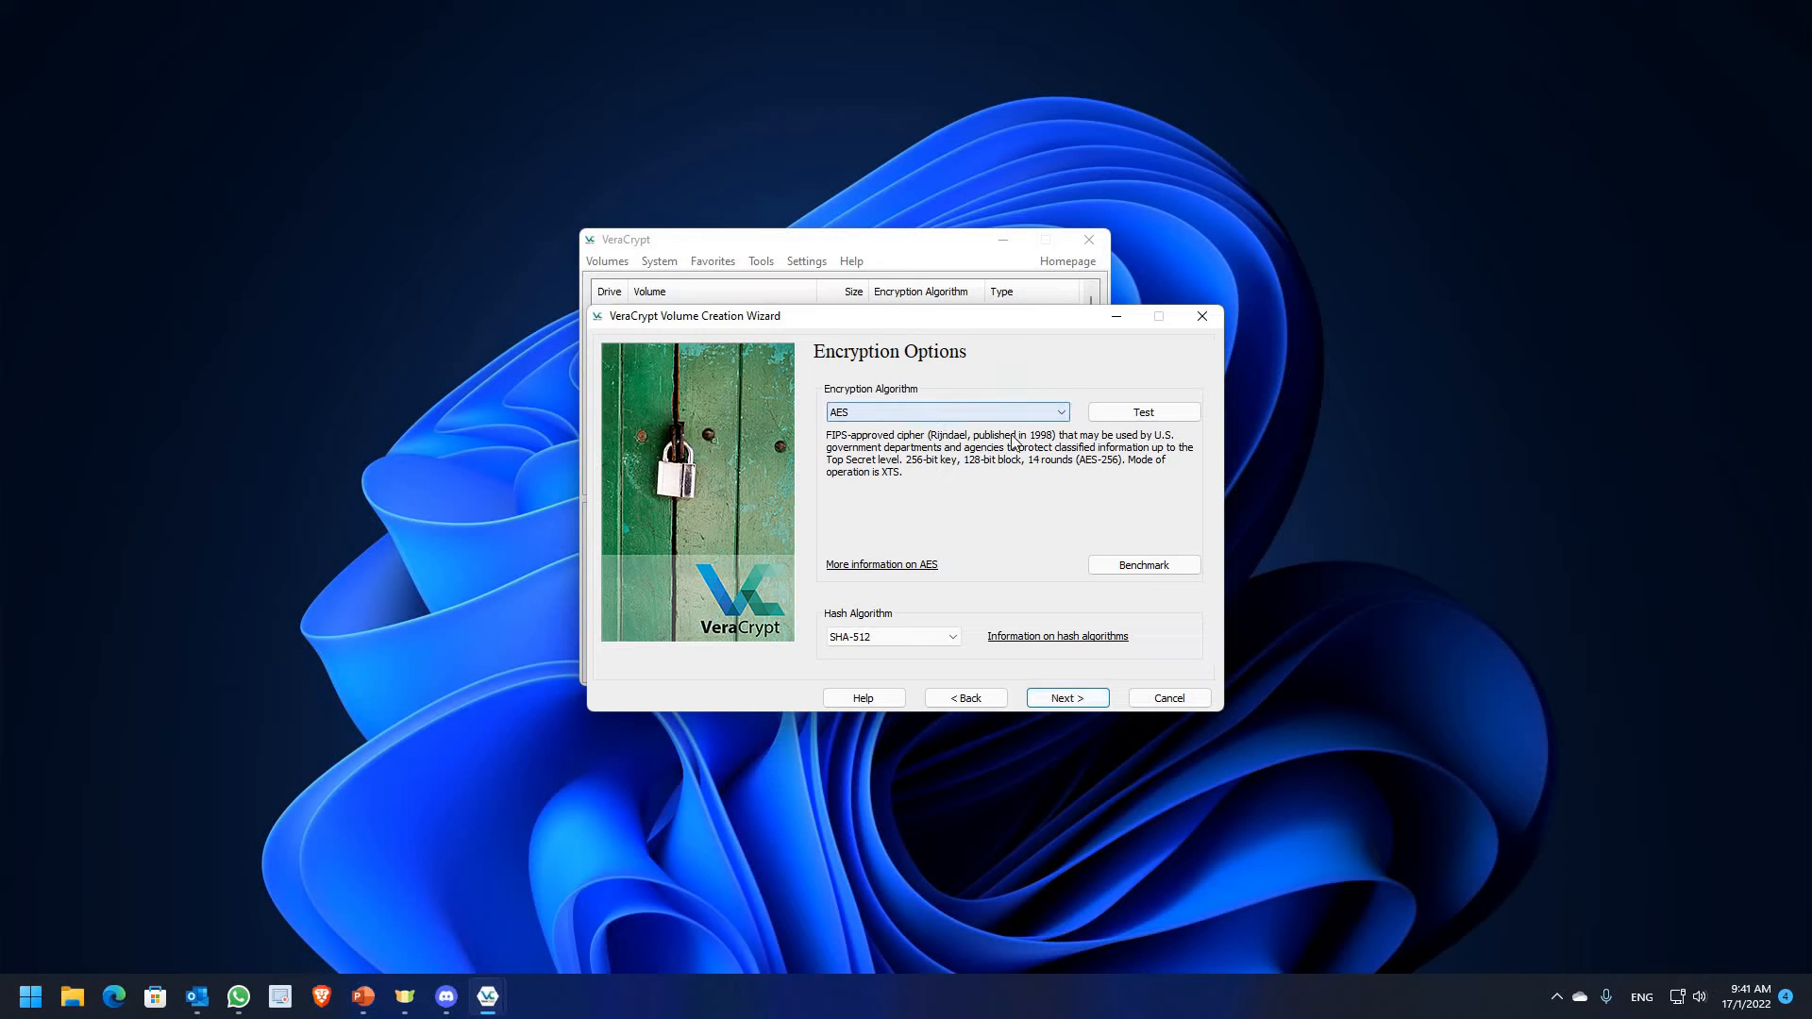
# Keep AES with SHA-512, set the container size to 10, and continue to the password step
pyautogui.click(1068, 696)
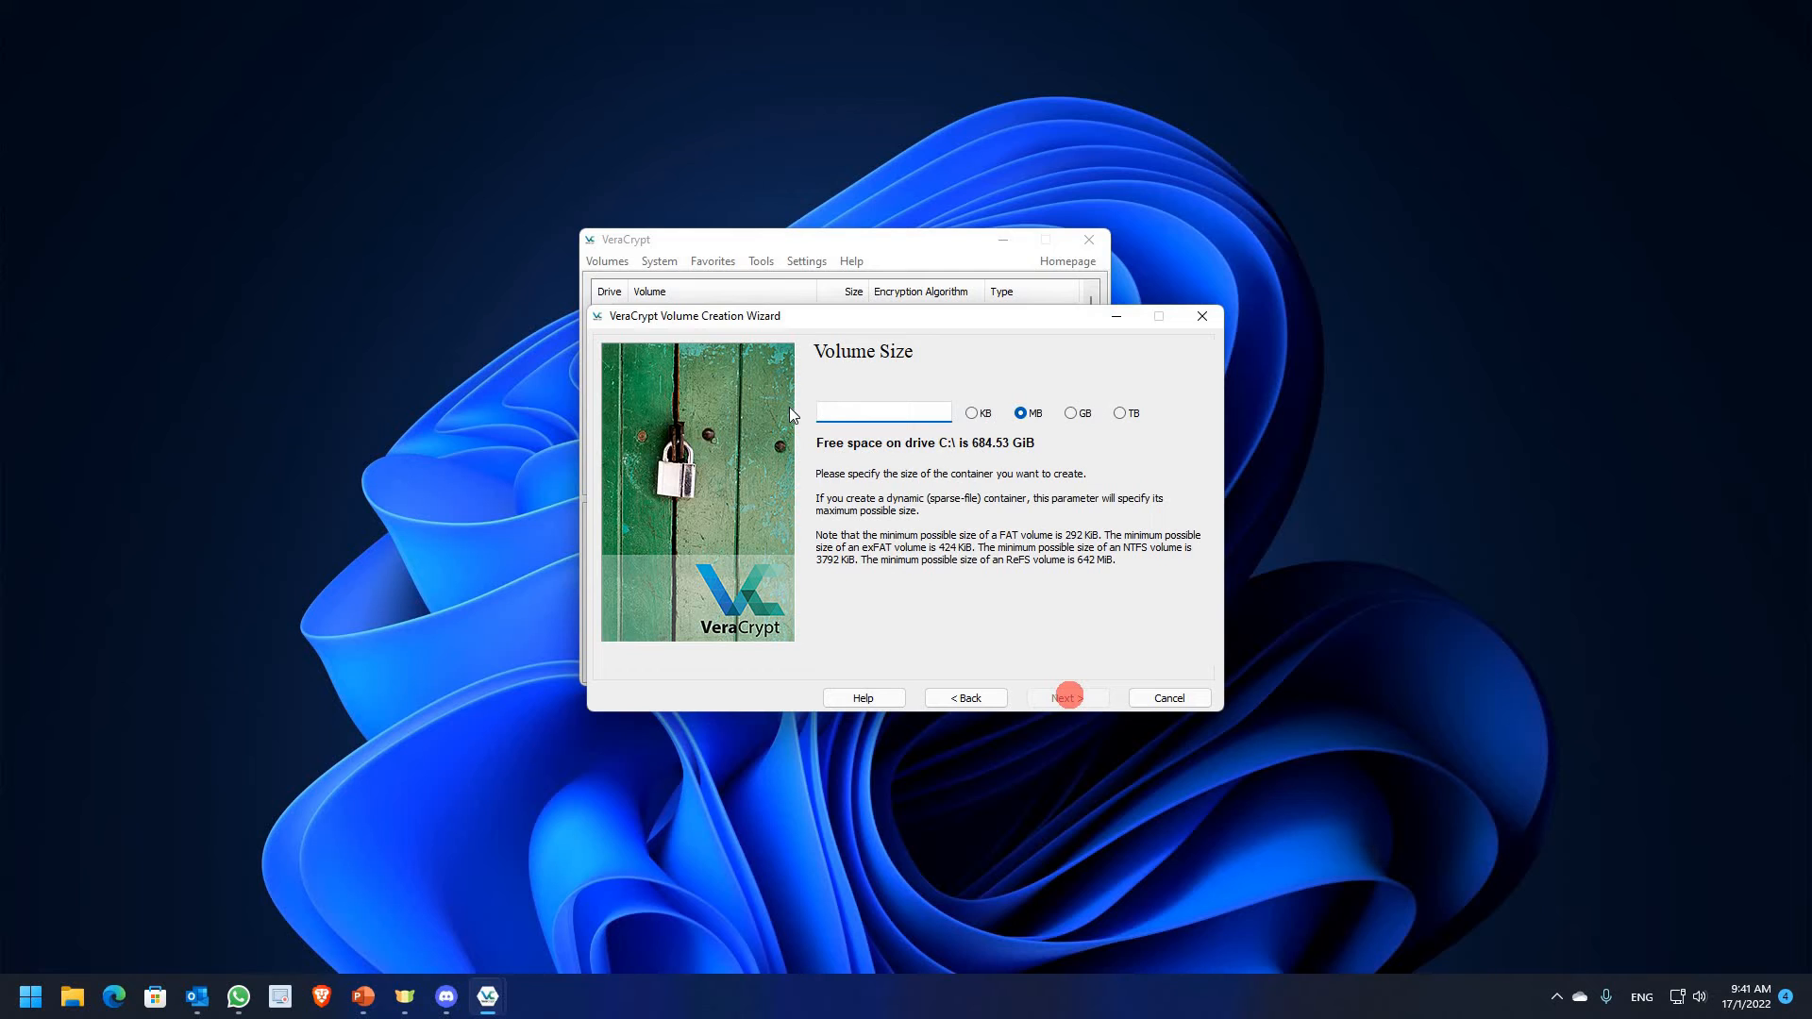
pyautogui.write('1024')
pyautogui.click(1069, 697)
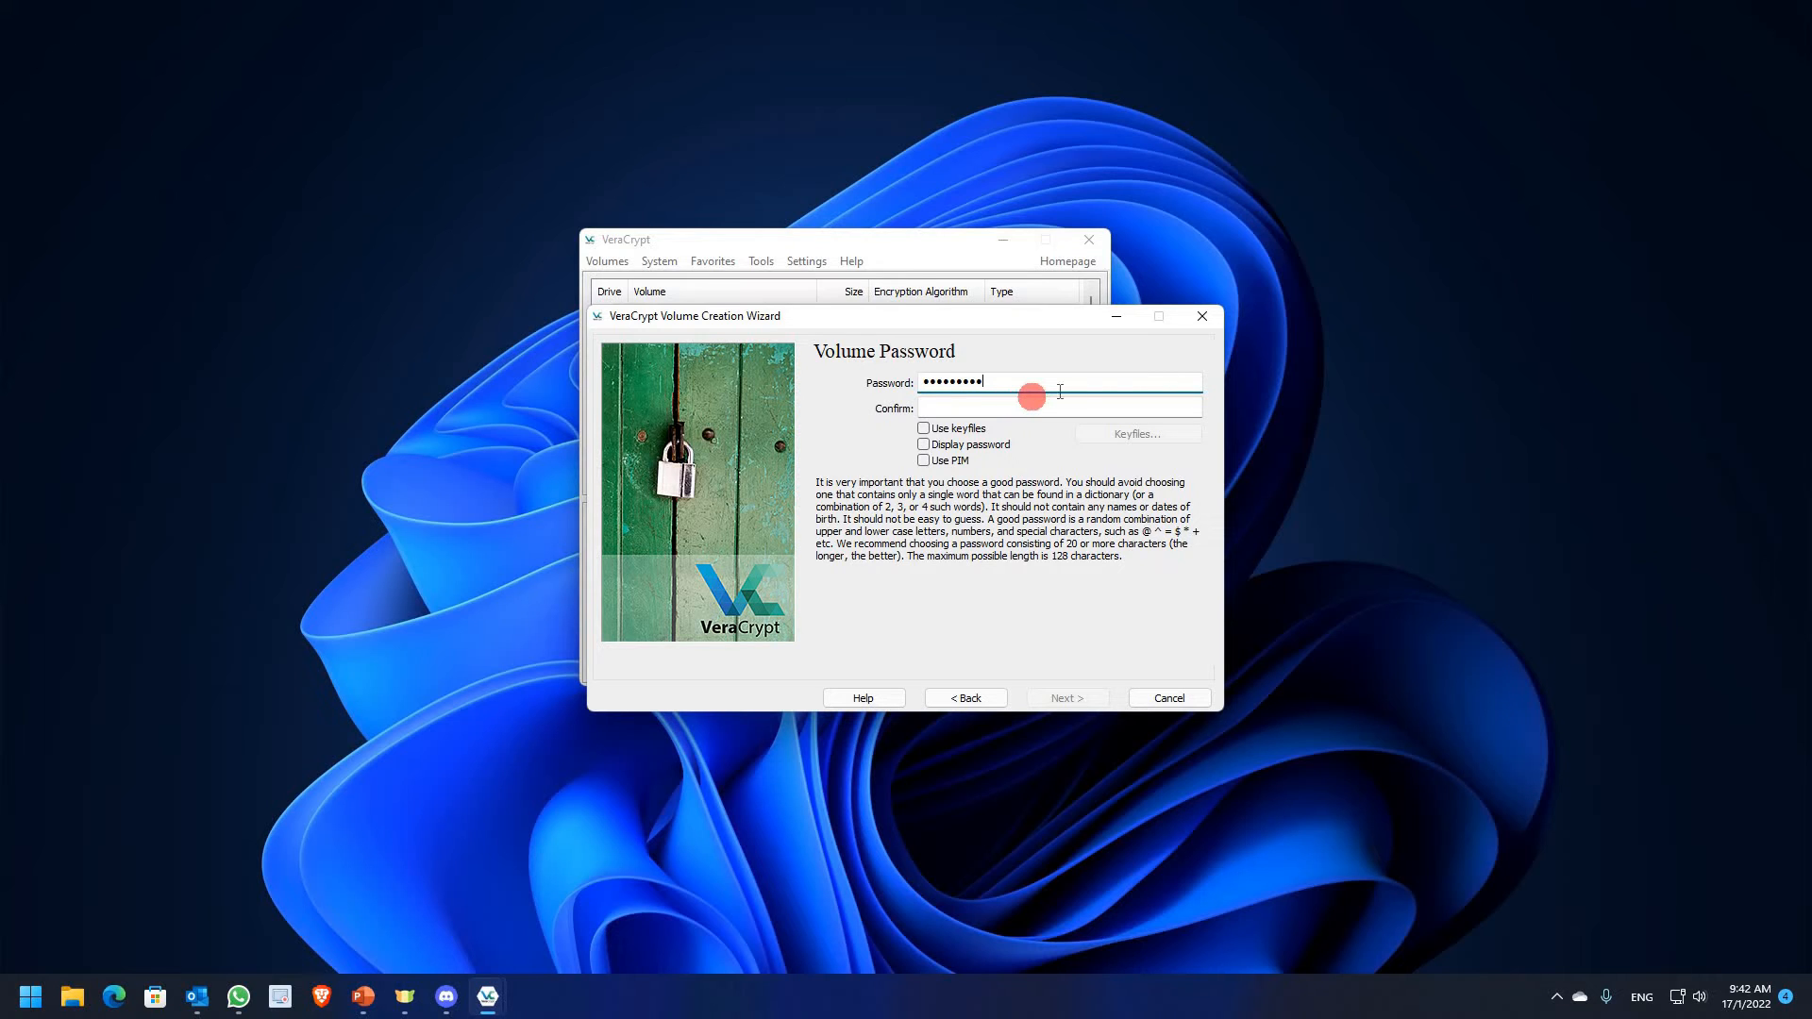
# Confirm the volume password and accept the short-password warning
pyautogui.click(1027, 403)
pyautogui.write('•••••••')
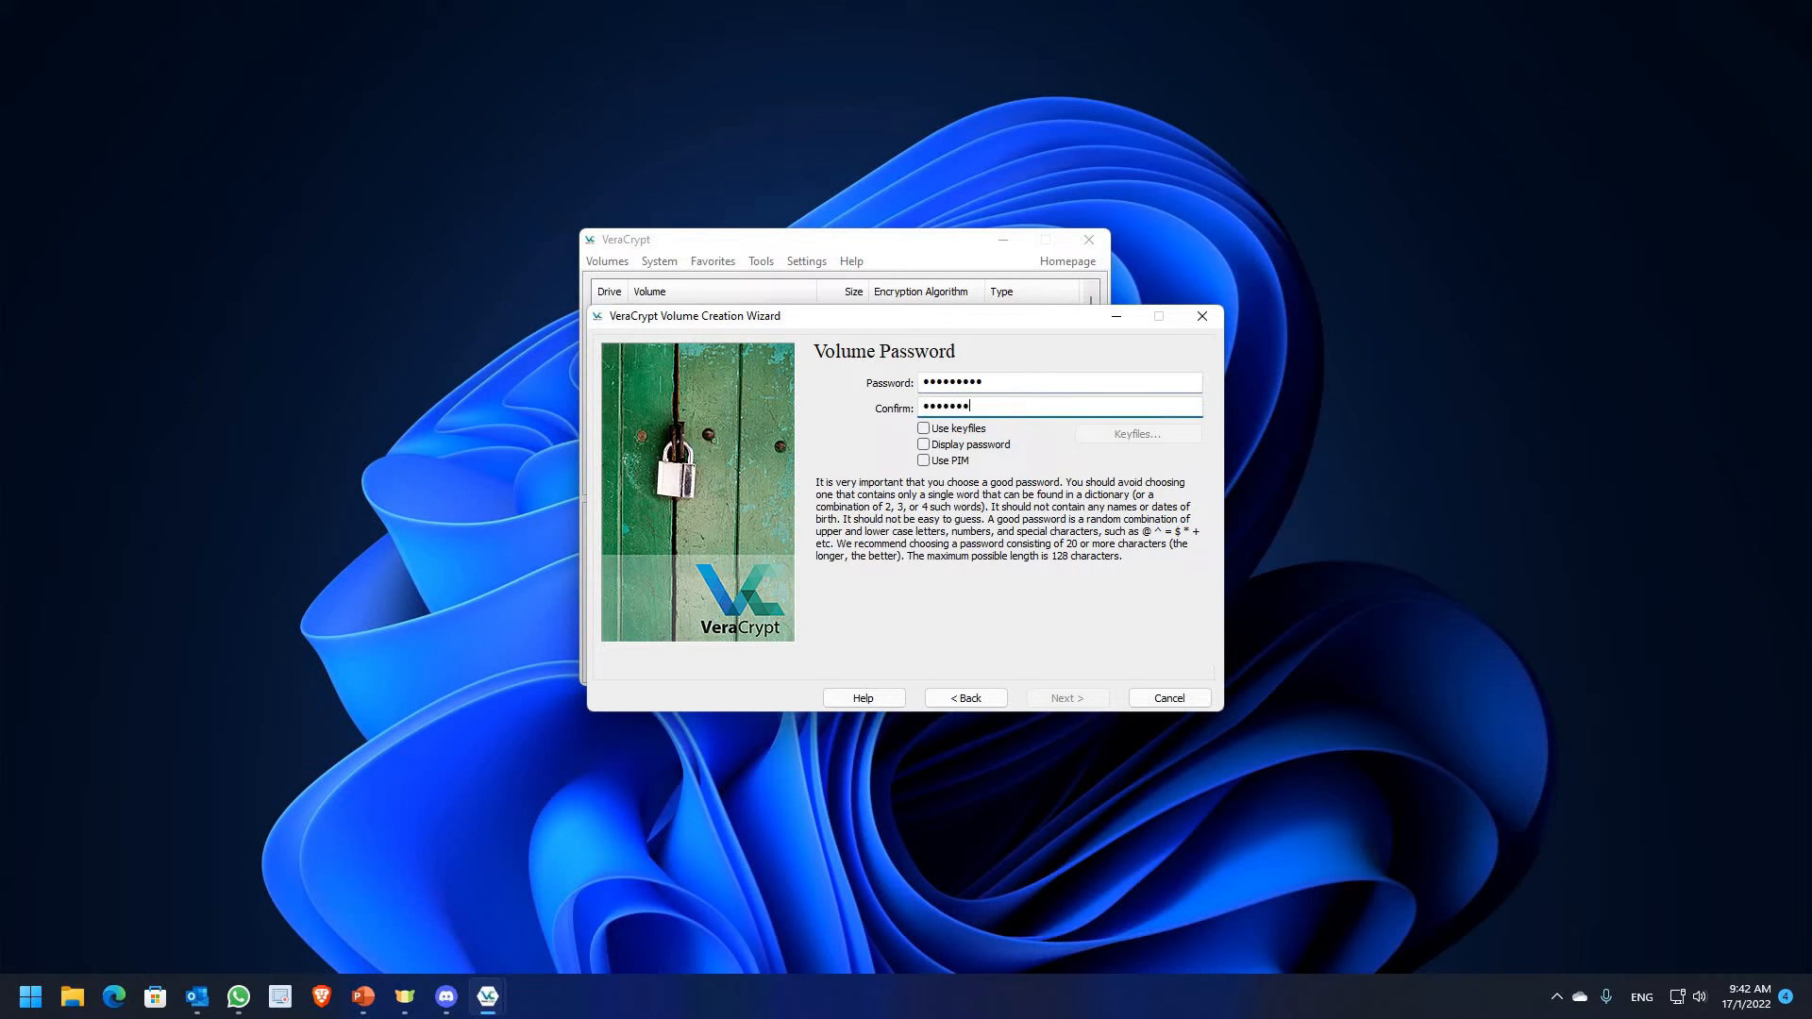
pyautogui.write('••')
pyautogui.click(1098, 701)
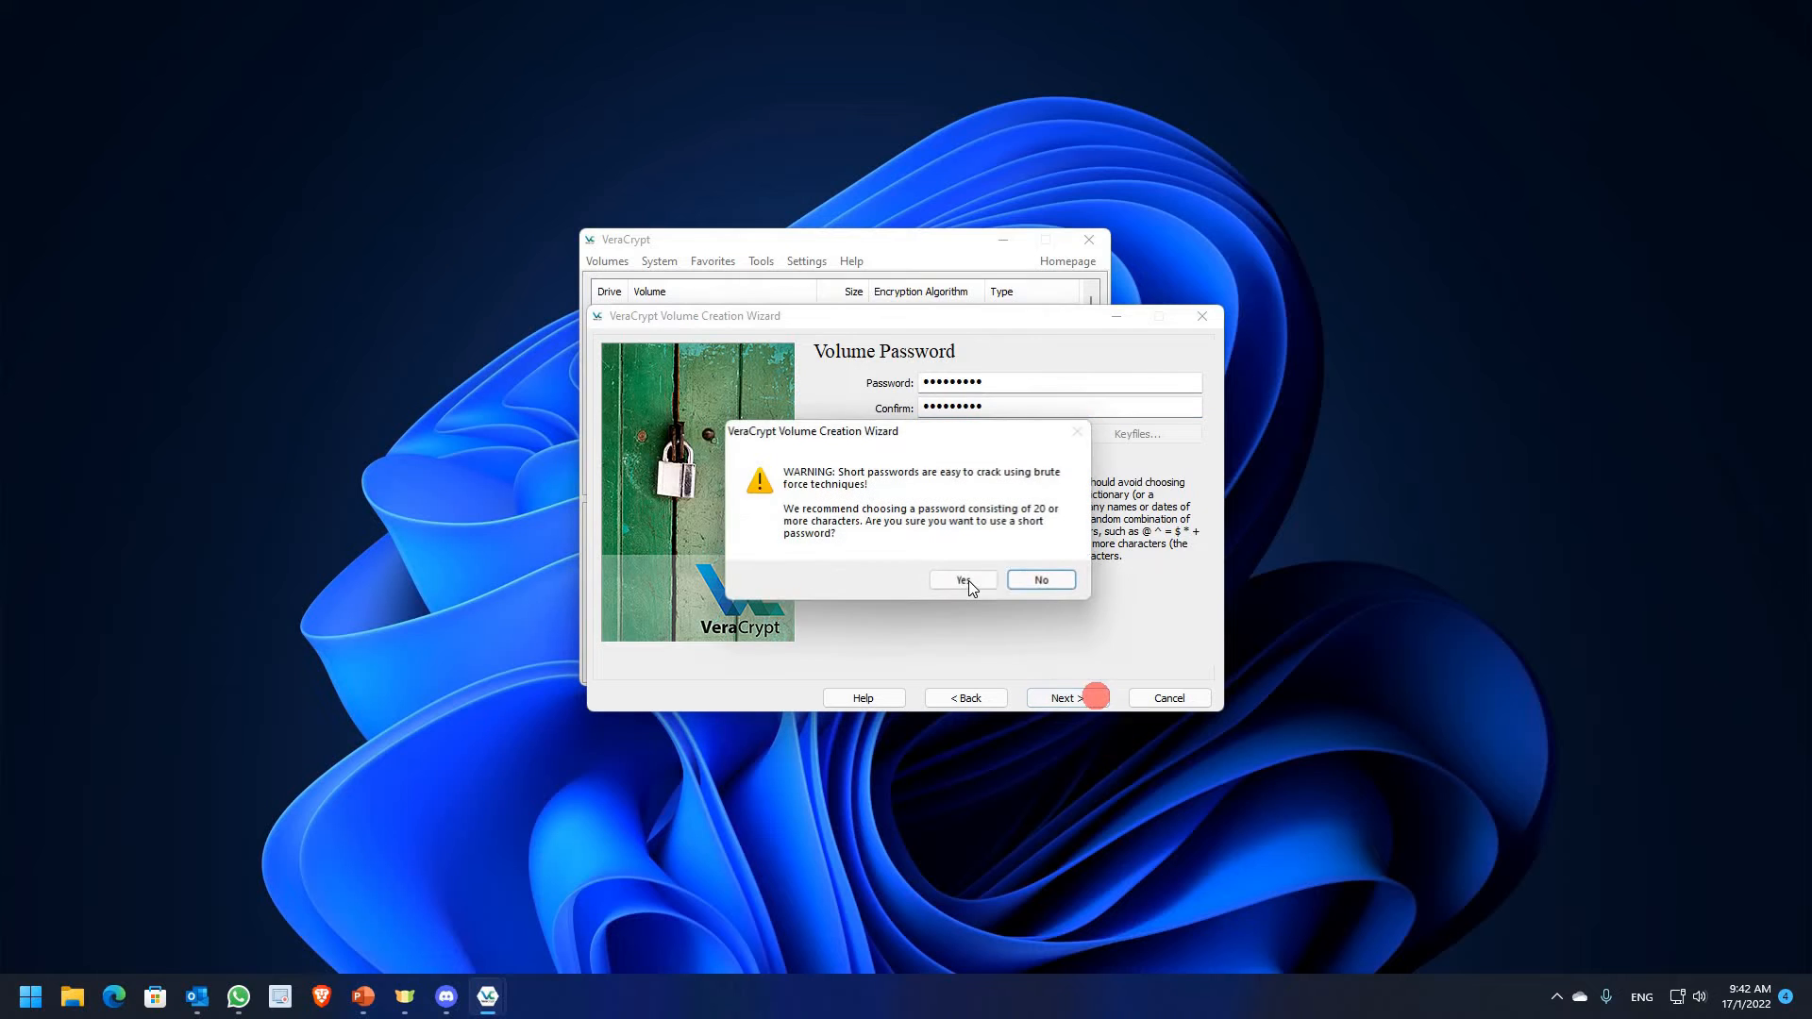
pyautogui.click(967, 579)
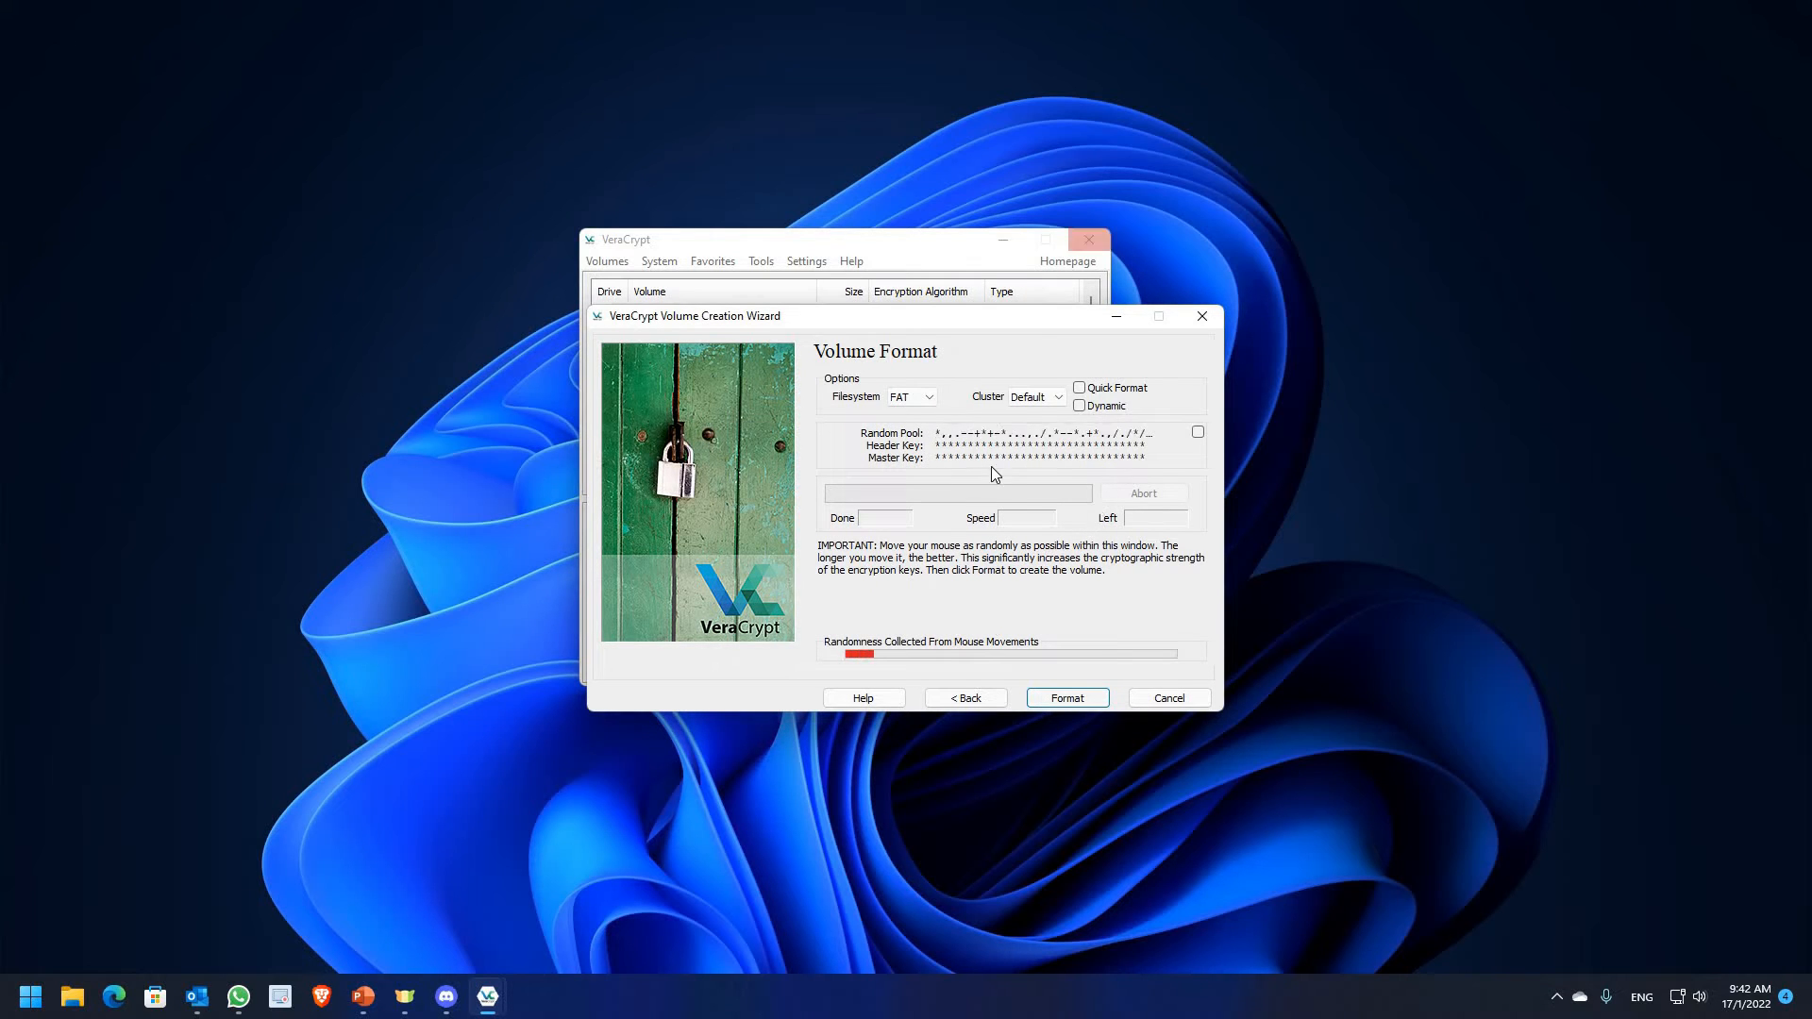
# Format the encrypted container with FAT and close the creation wizard
pyautogui.click(1050, 698)
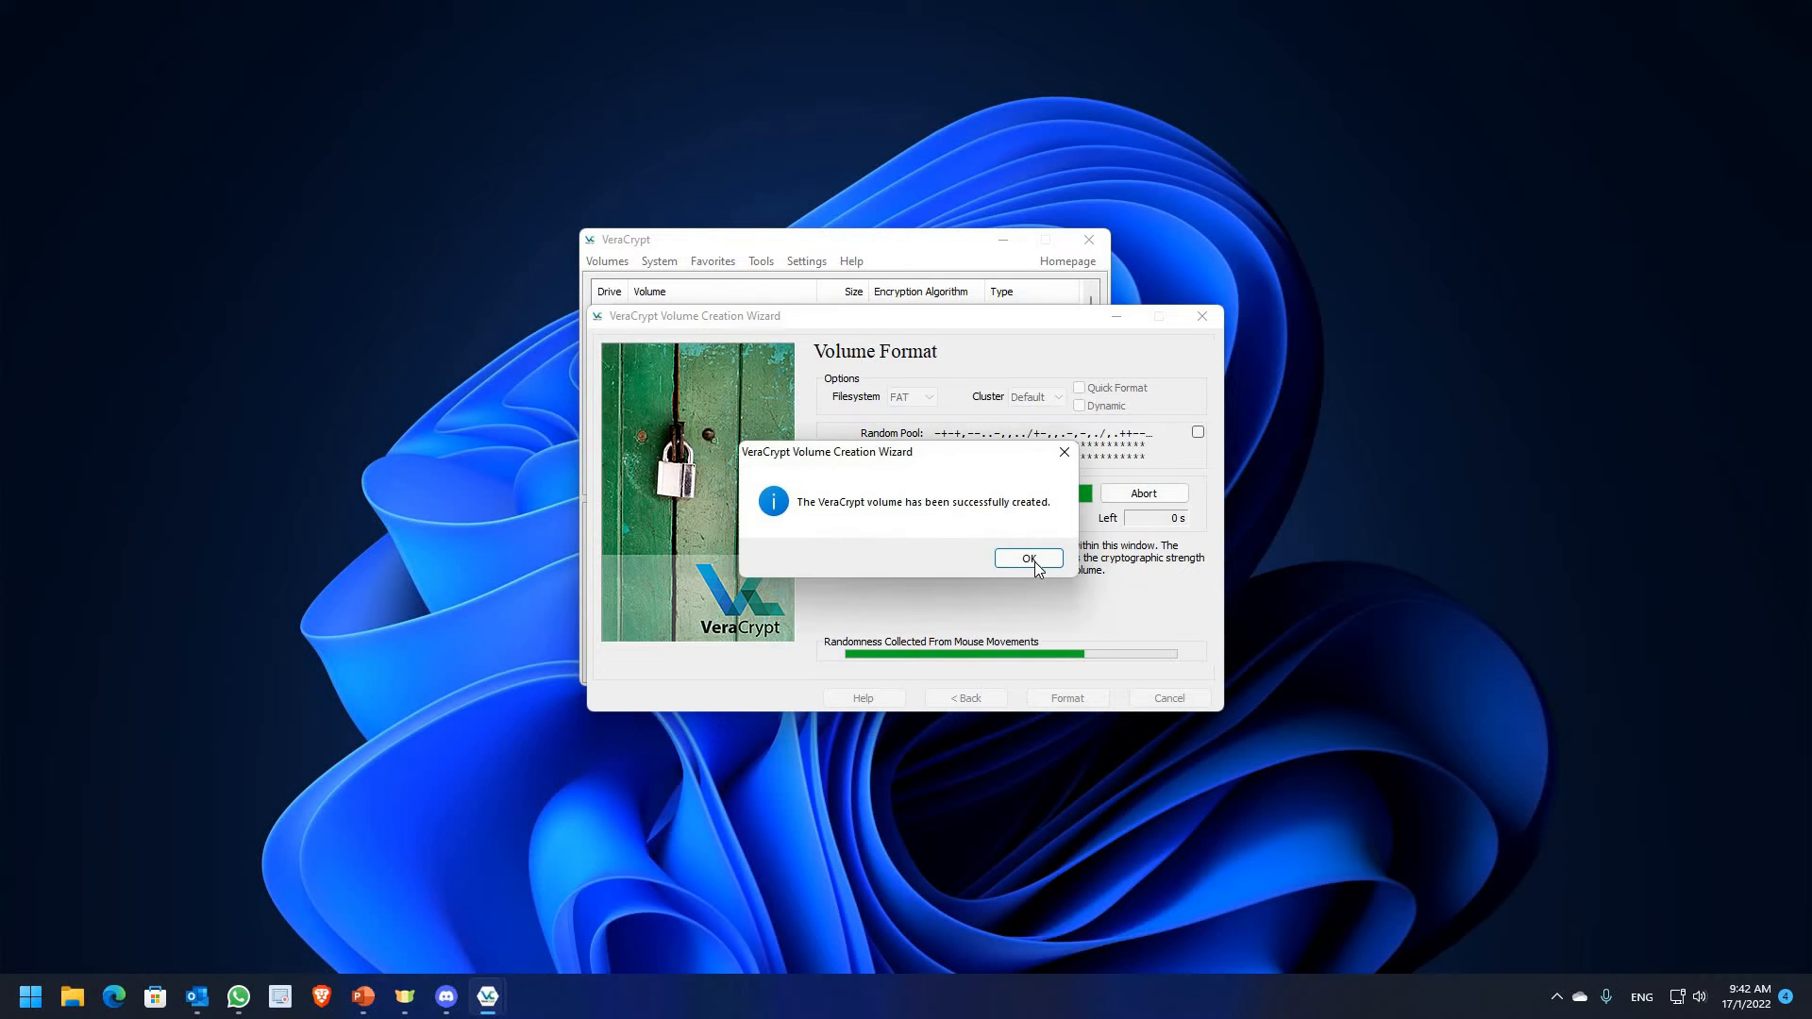
pyautogui.click(1028, 559)
pyautogui.click(1166, 699)
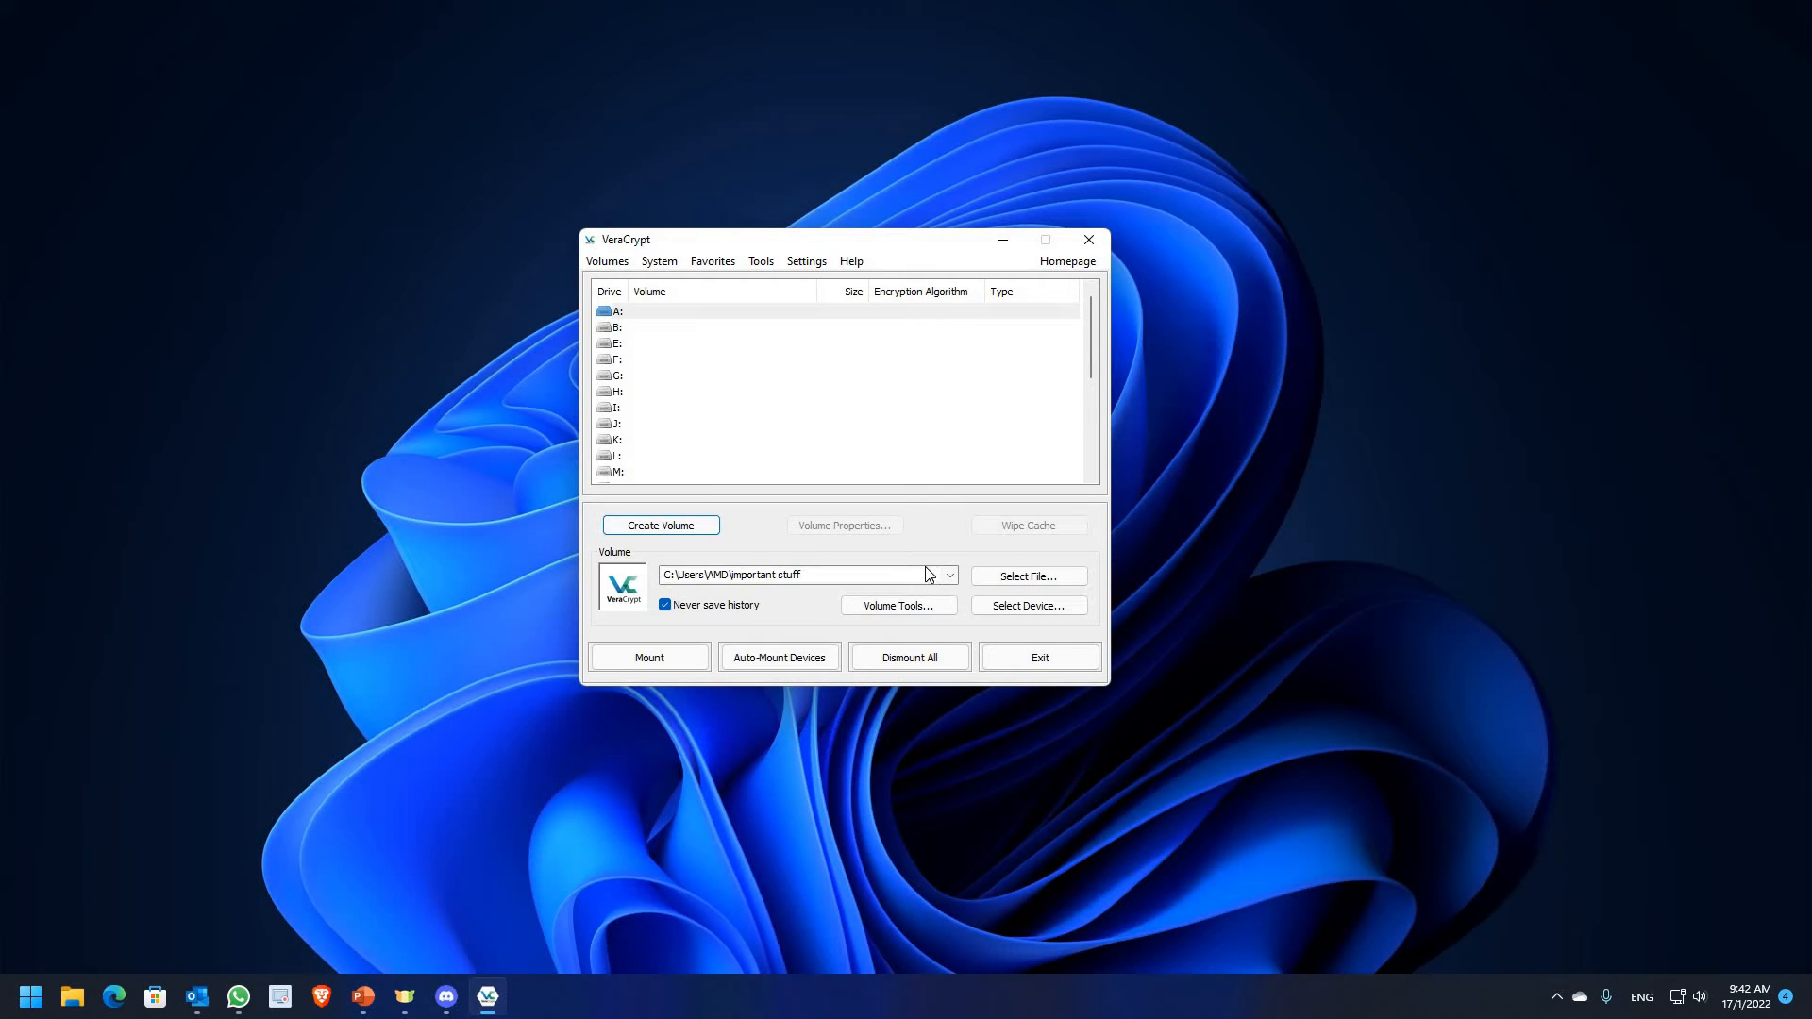
# Mount the C:\Users\AMD\important stuff container as drive A: using its password
pyautogui.click(1020, 577)
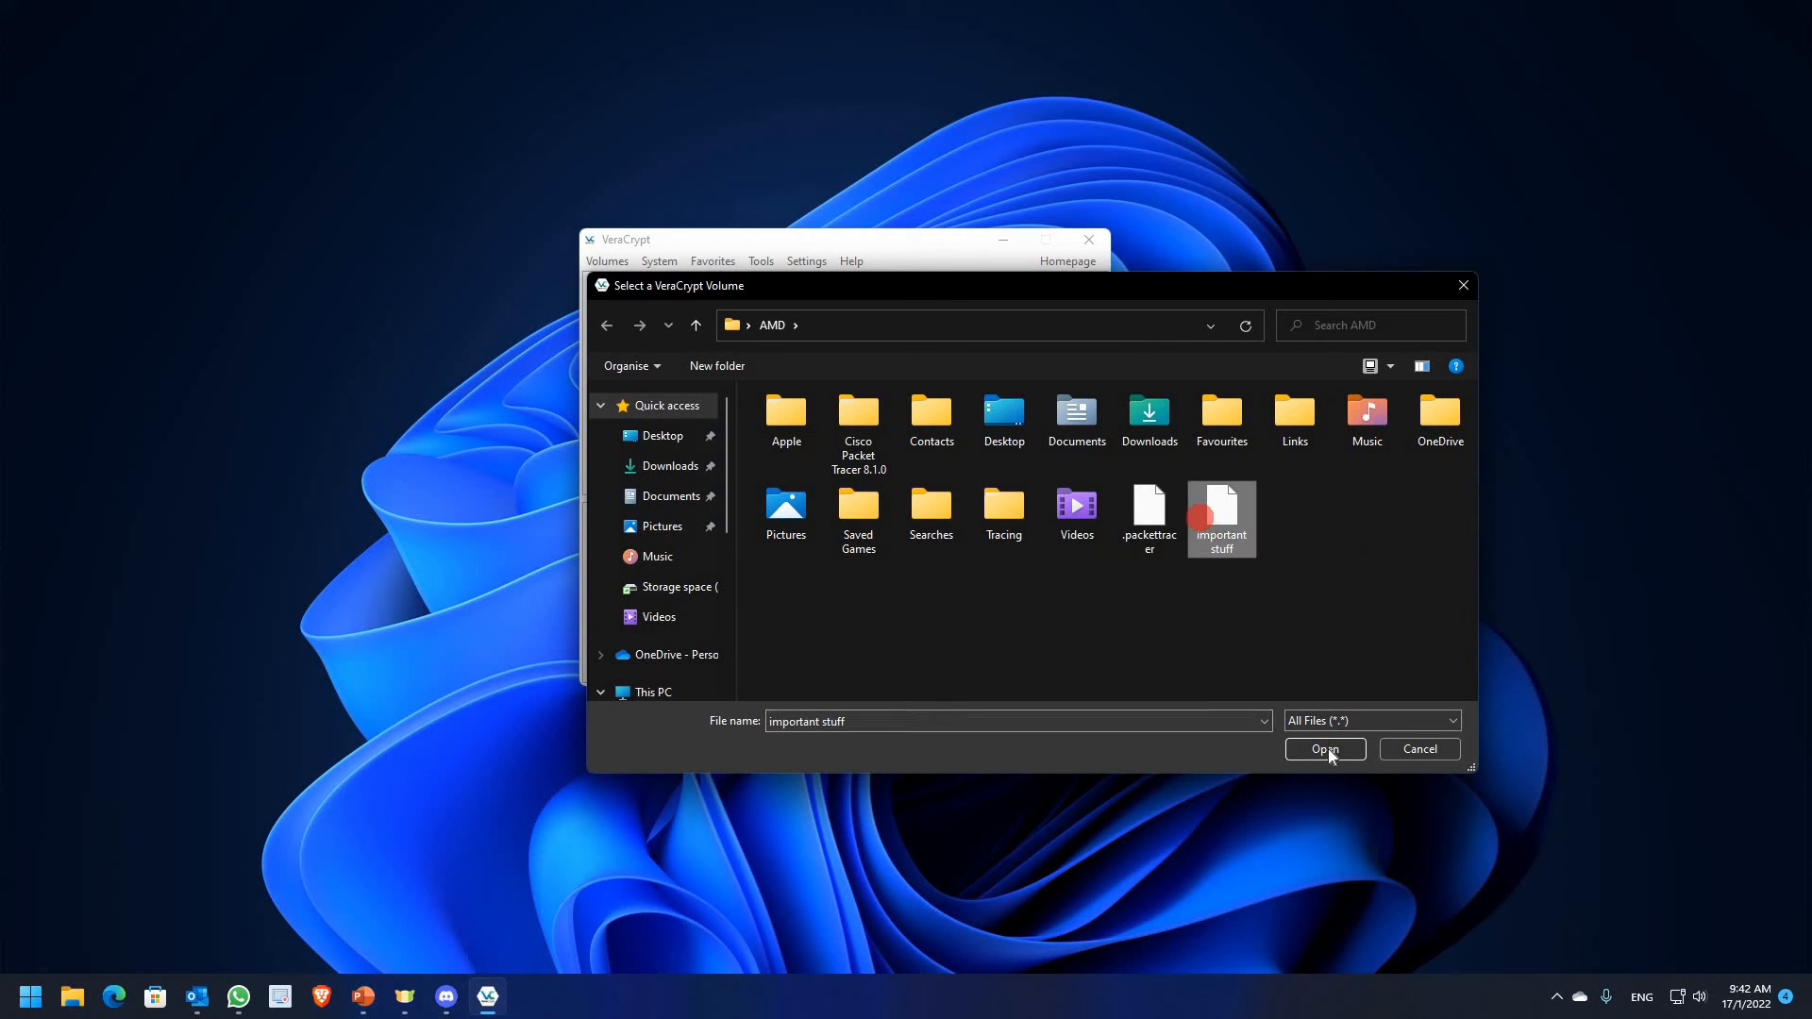
pyautogui.click(1328, 749)
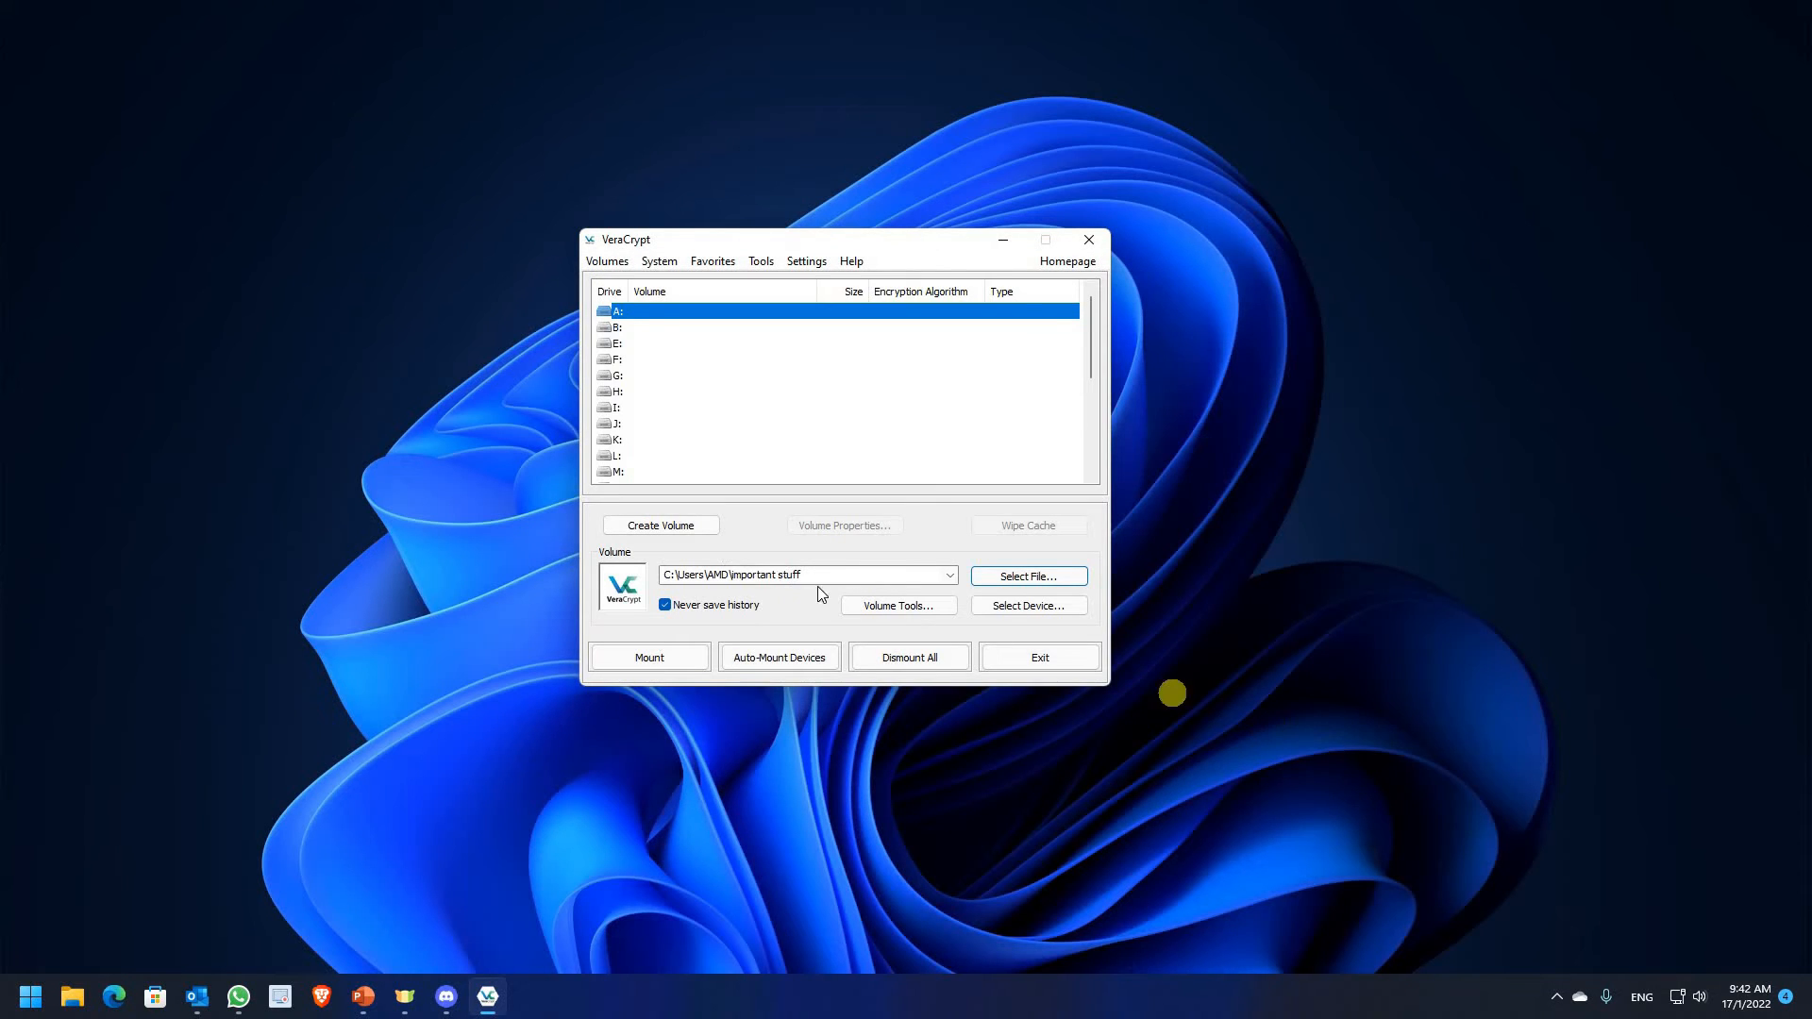
pyautogui.click(623, 316)
pyautogui.click(671, 654)
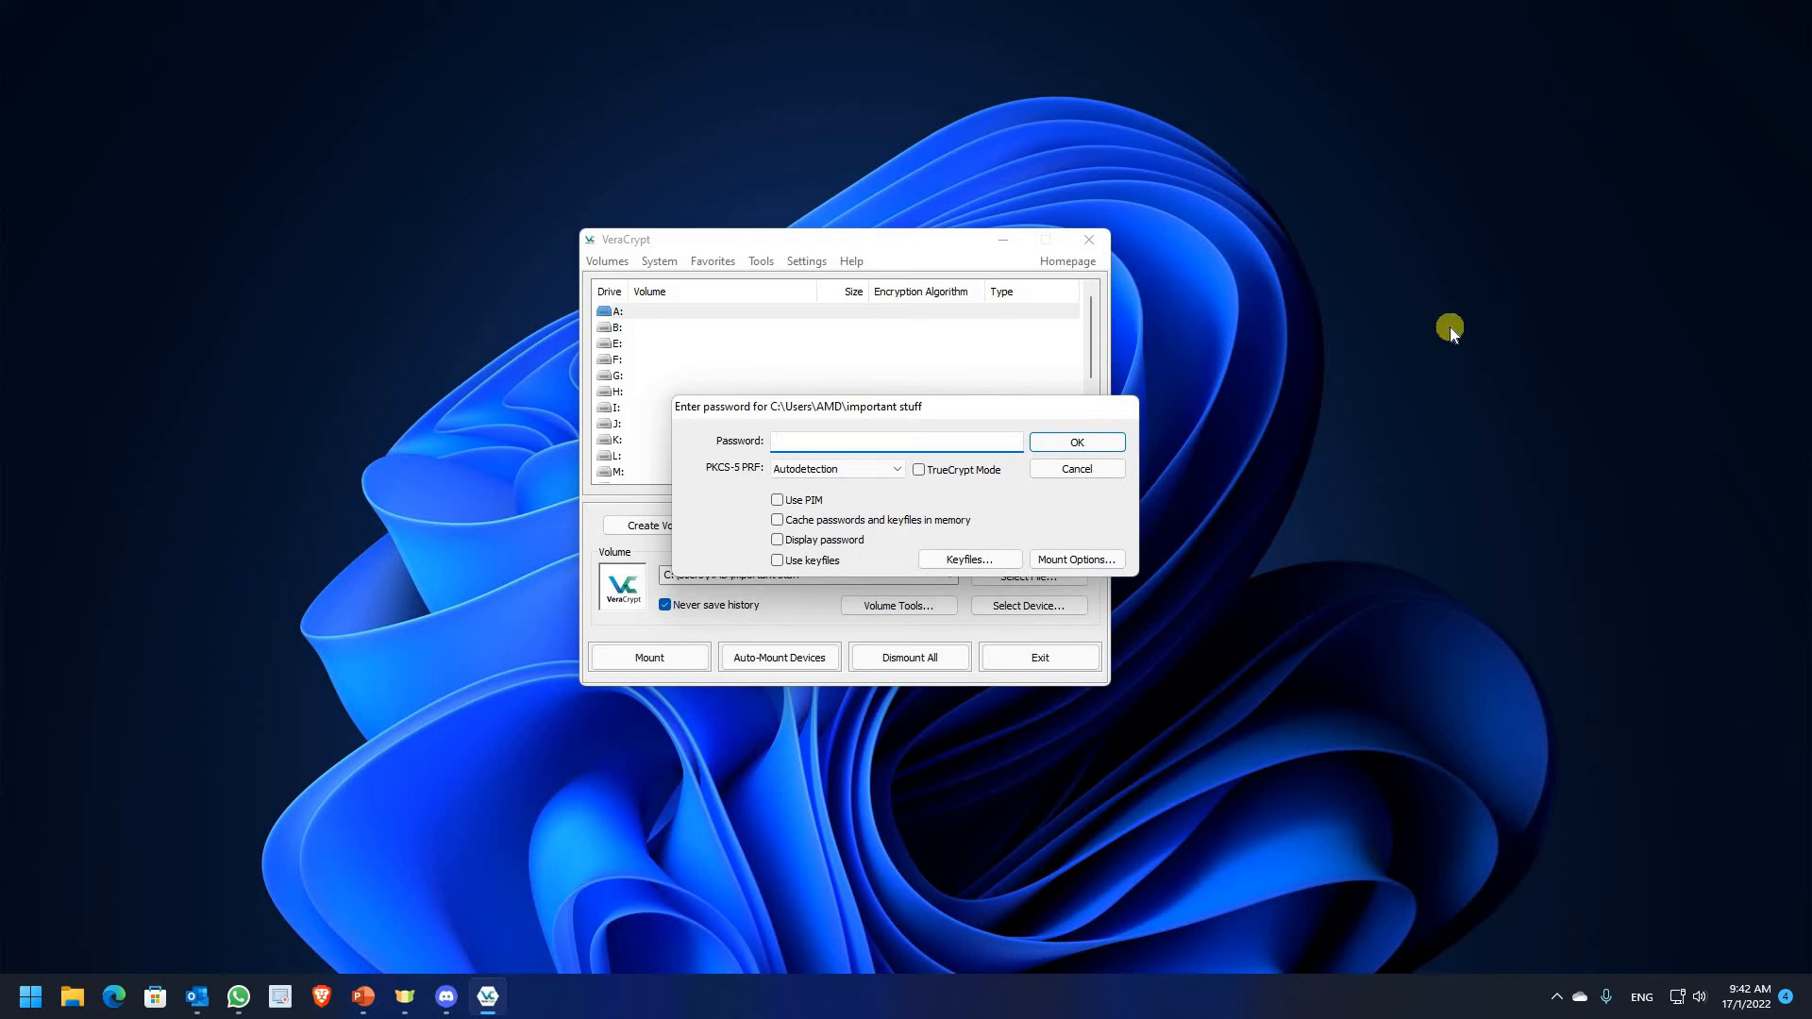
pyautogui.press('Return')
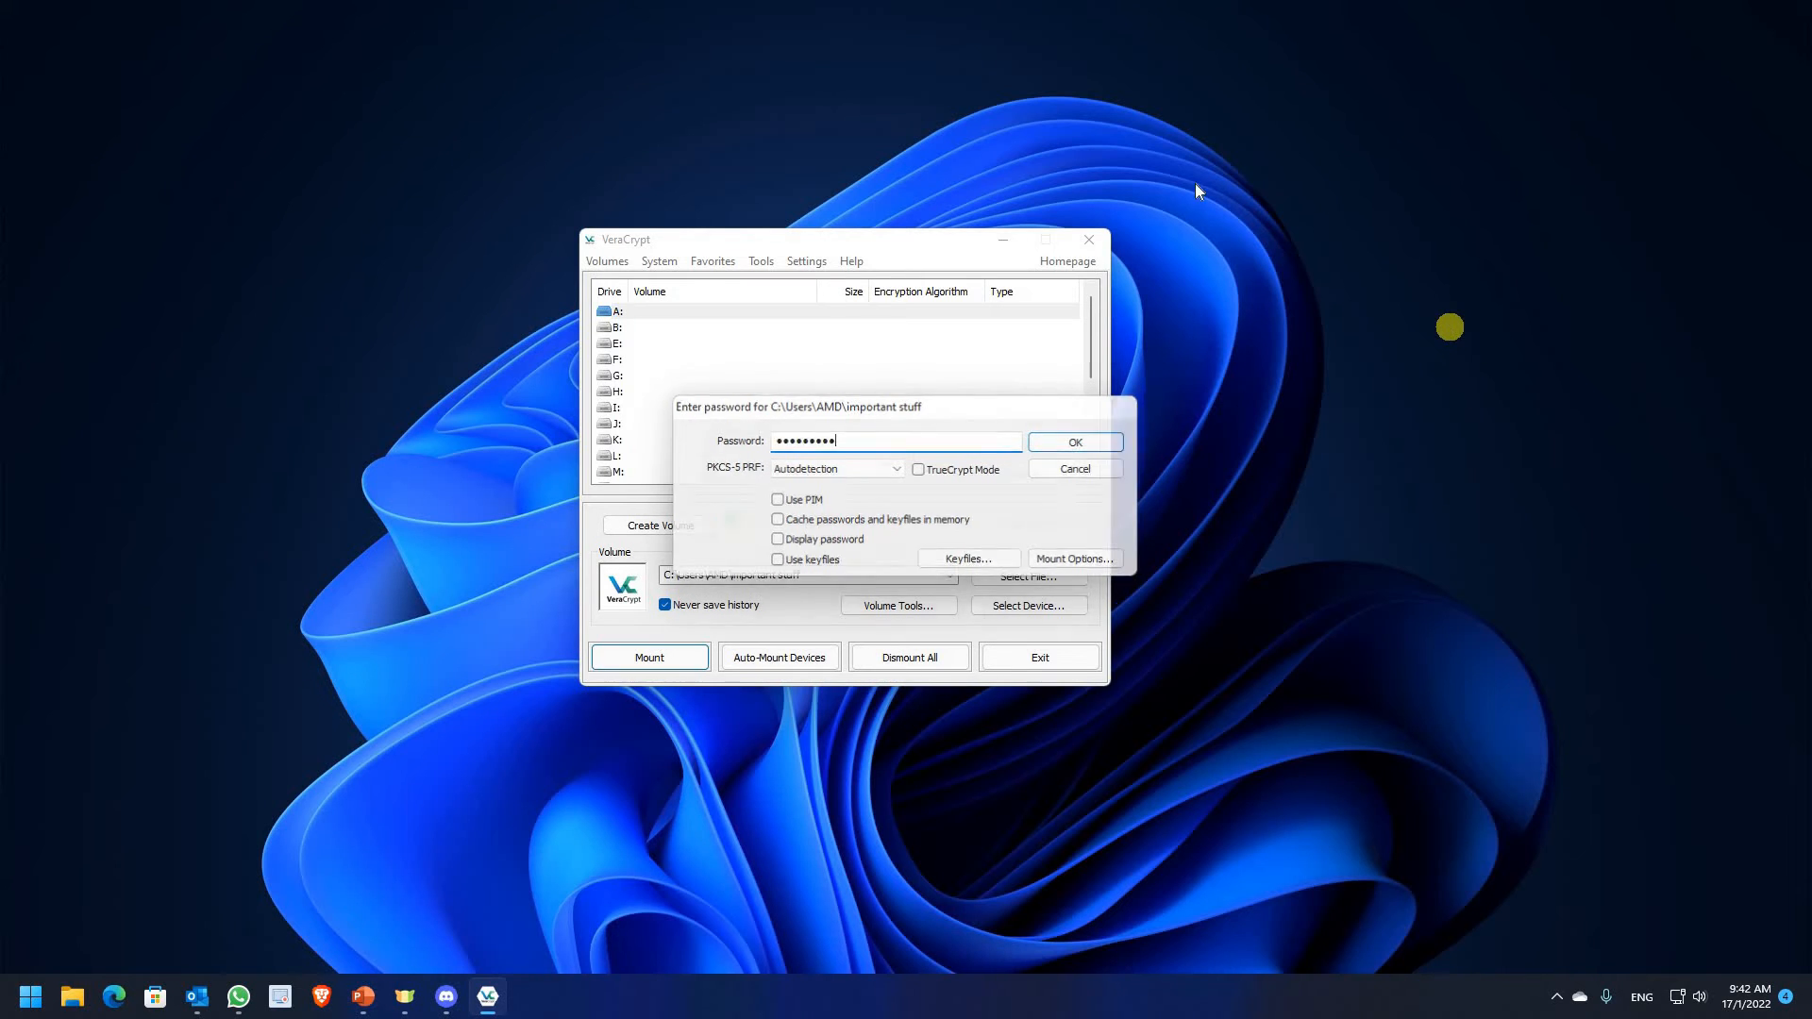
# Open the mounted Local Disk (A:) from This PC in File Explorer
pyautogui.click(69, 998)
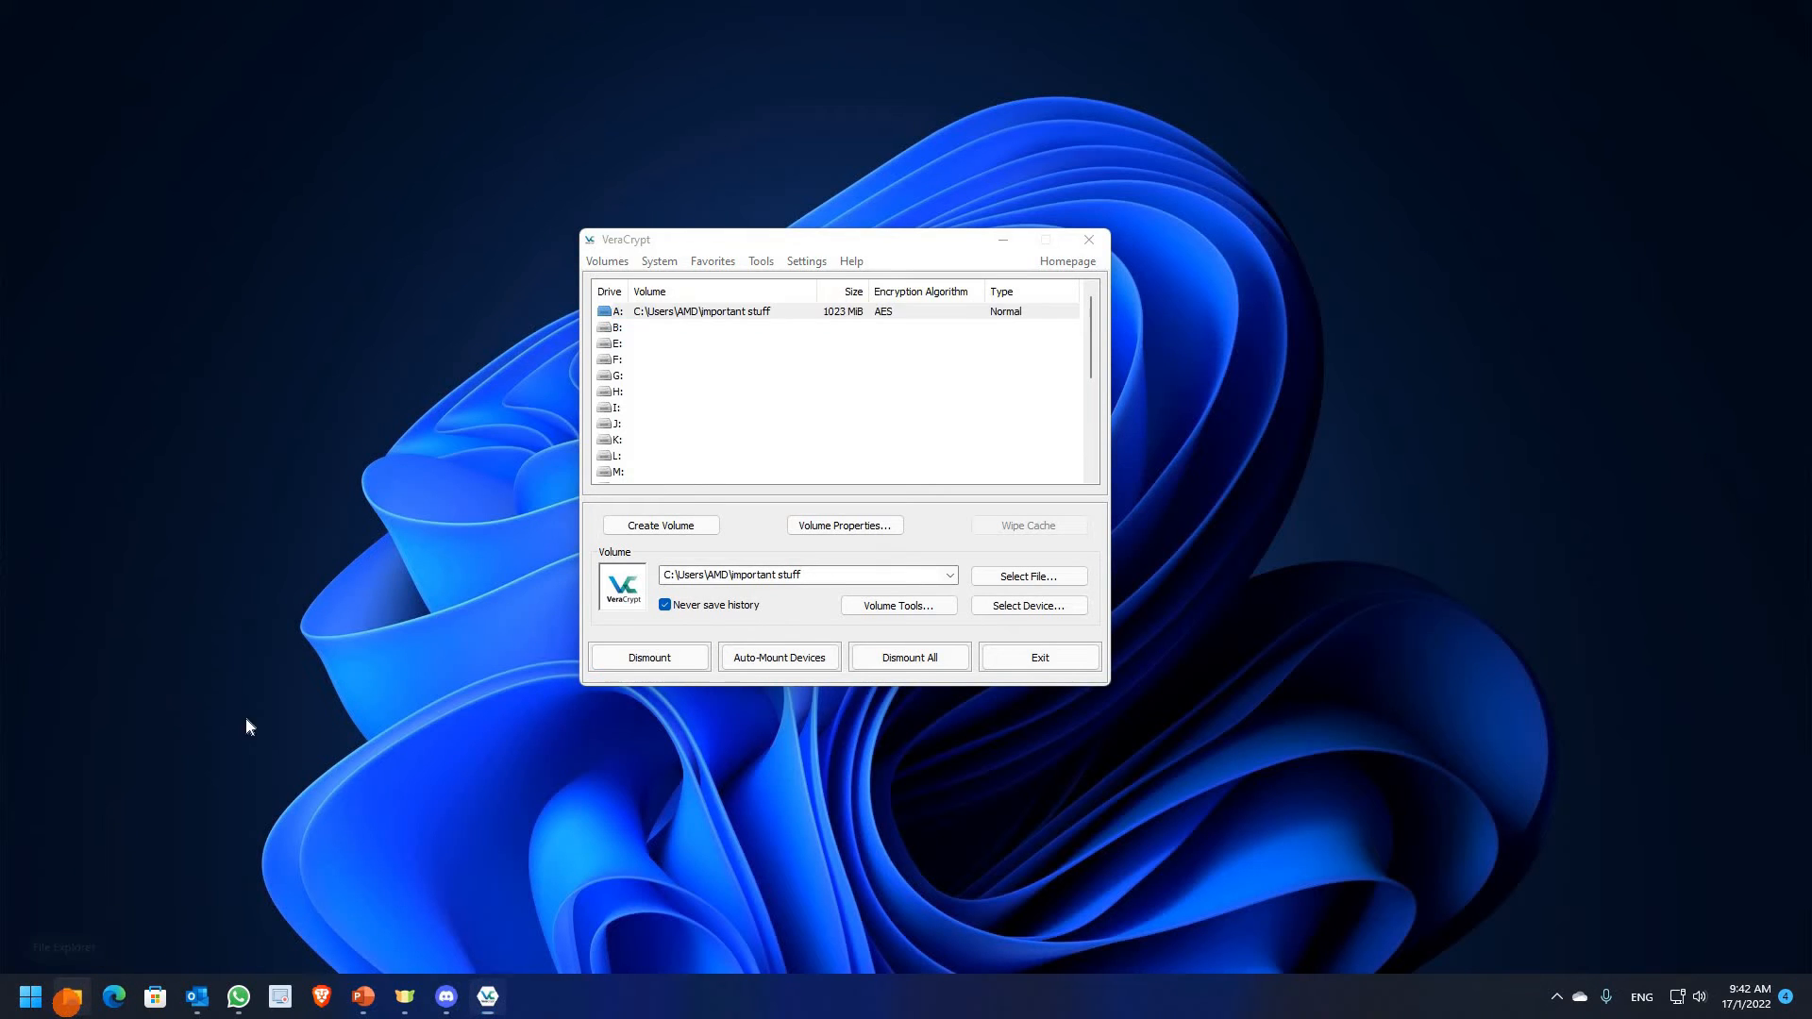
pyautogui.scroll(-3, 476, 651)
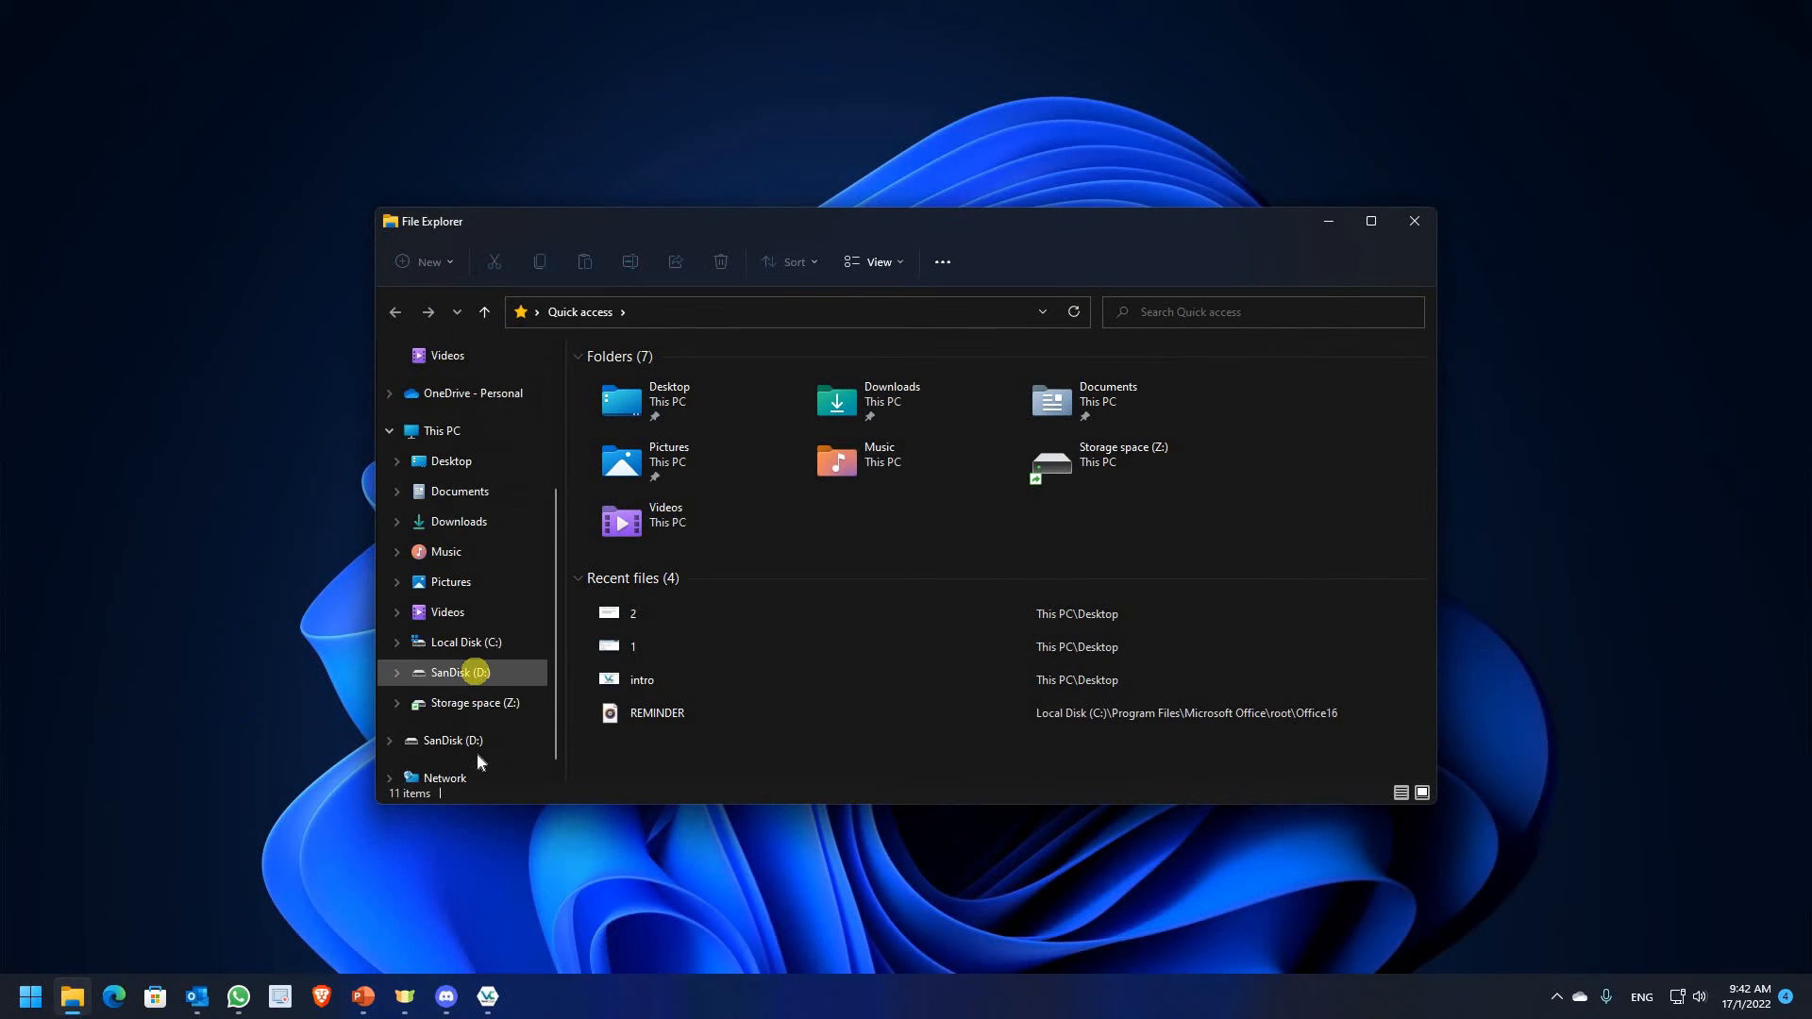
pyautogui.scroll(-1, 436, 672)
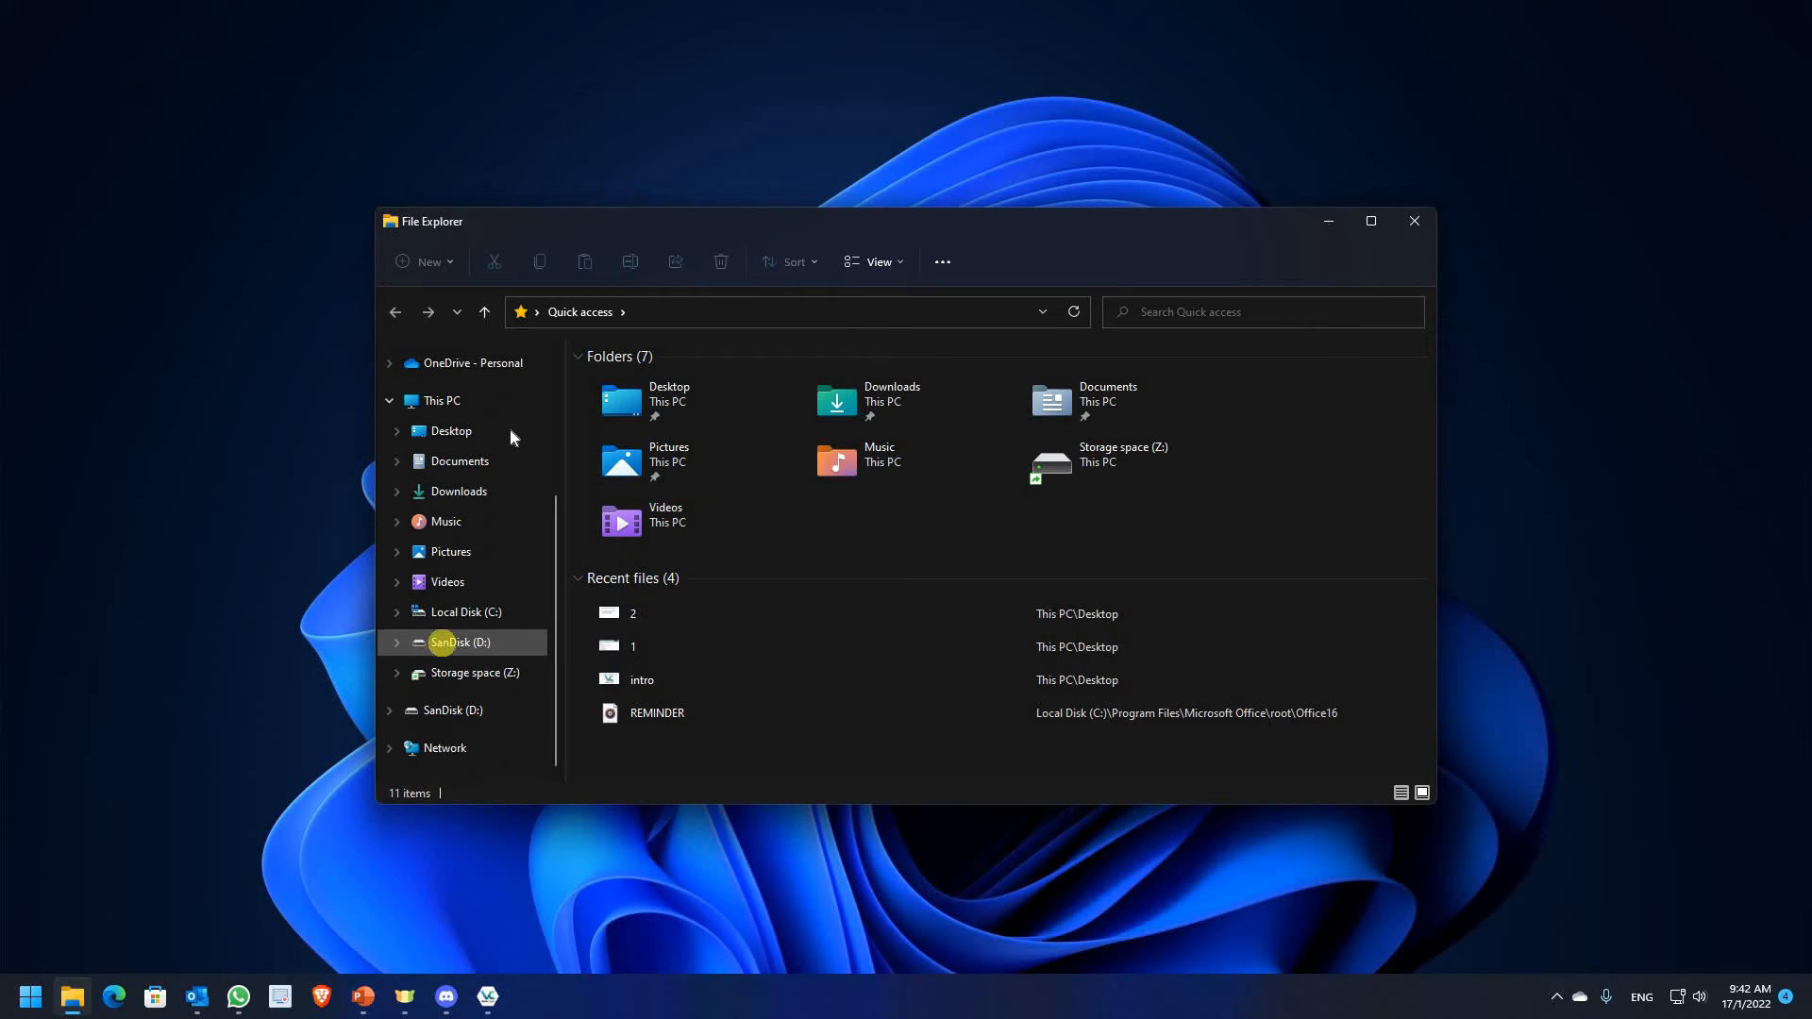
pyautogui.click(515, 404)
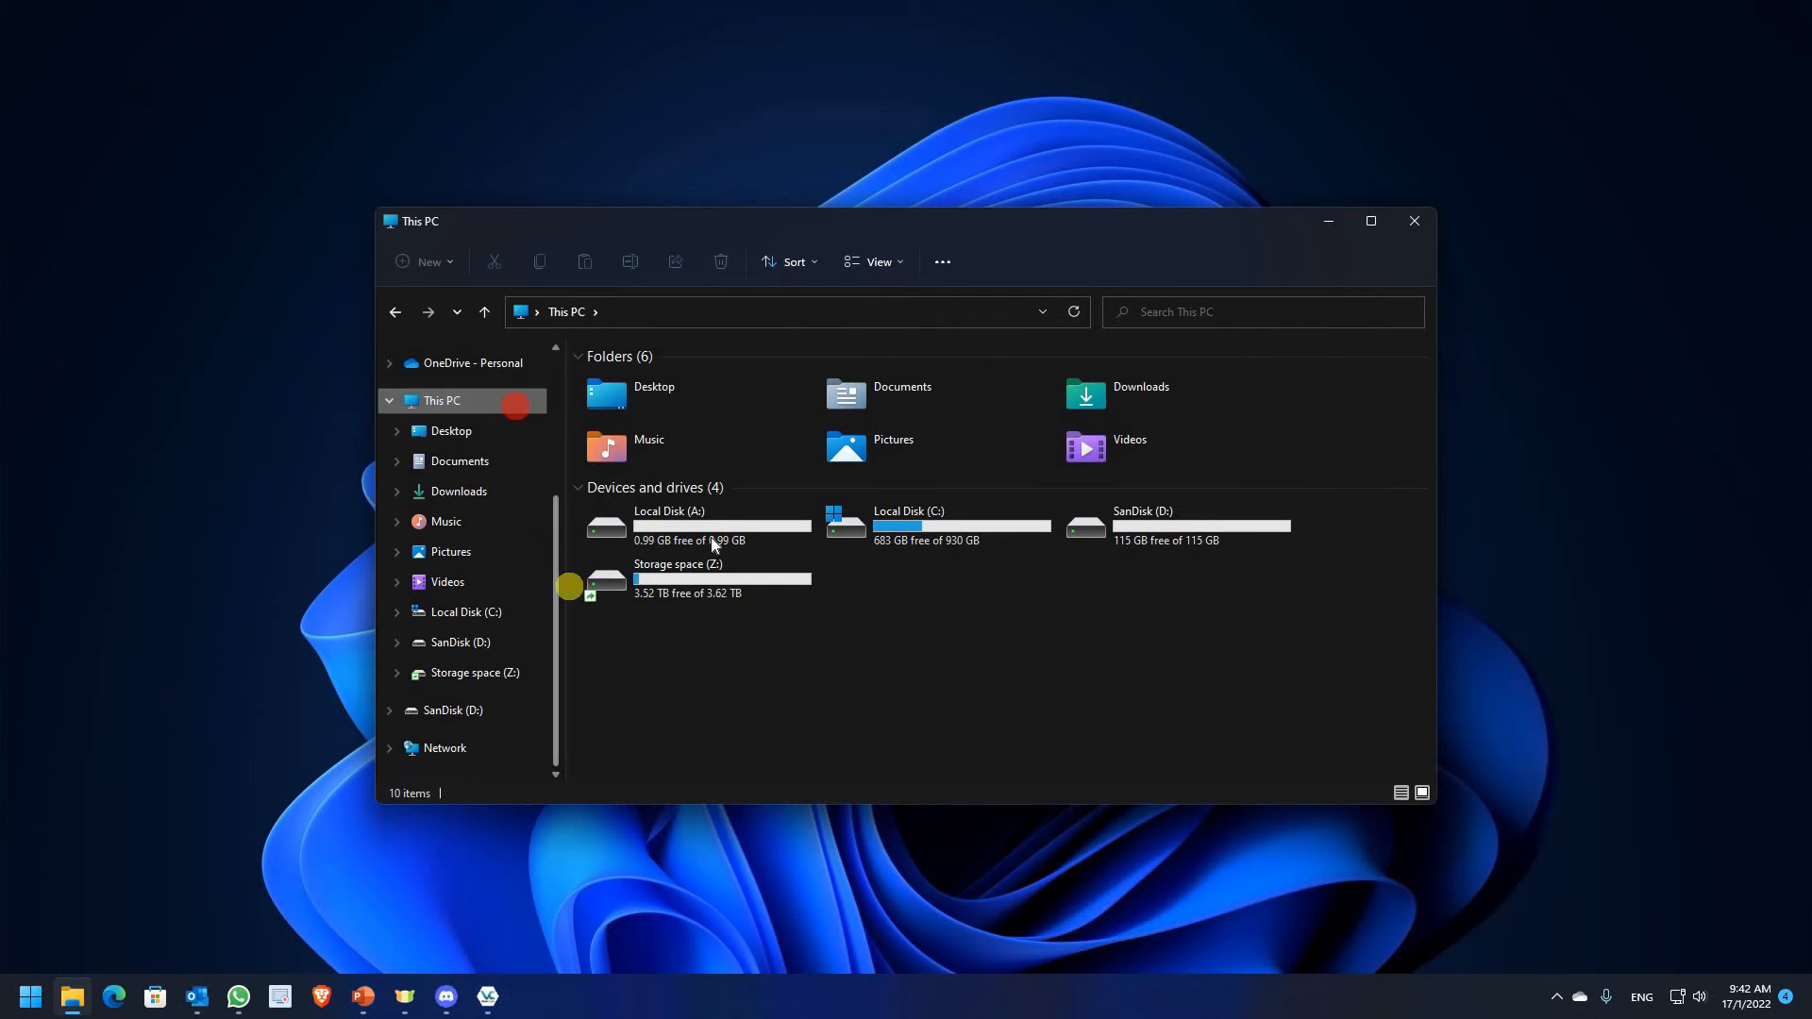
pyautogui.doubleClick(710, 531)
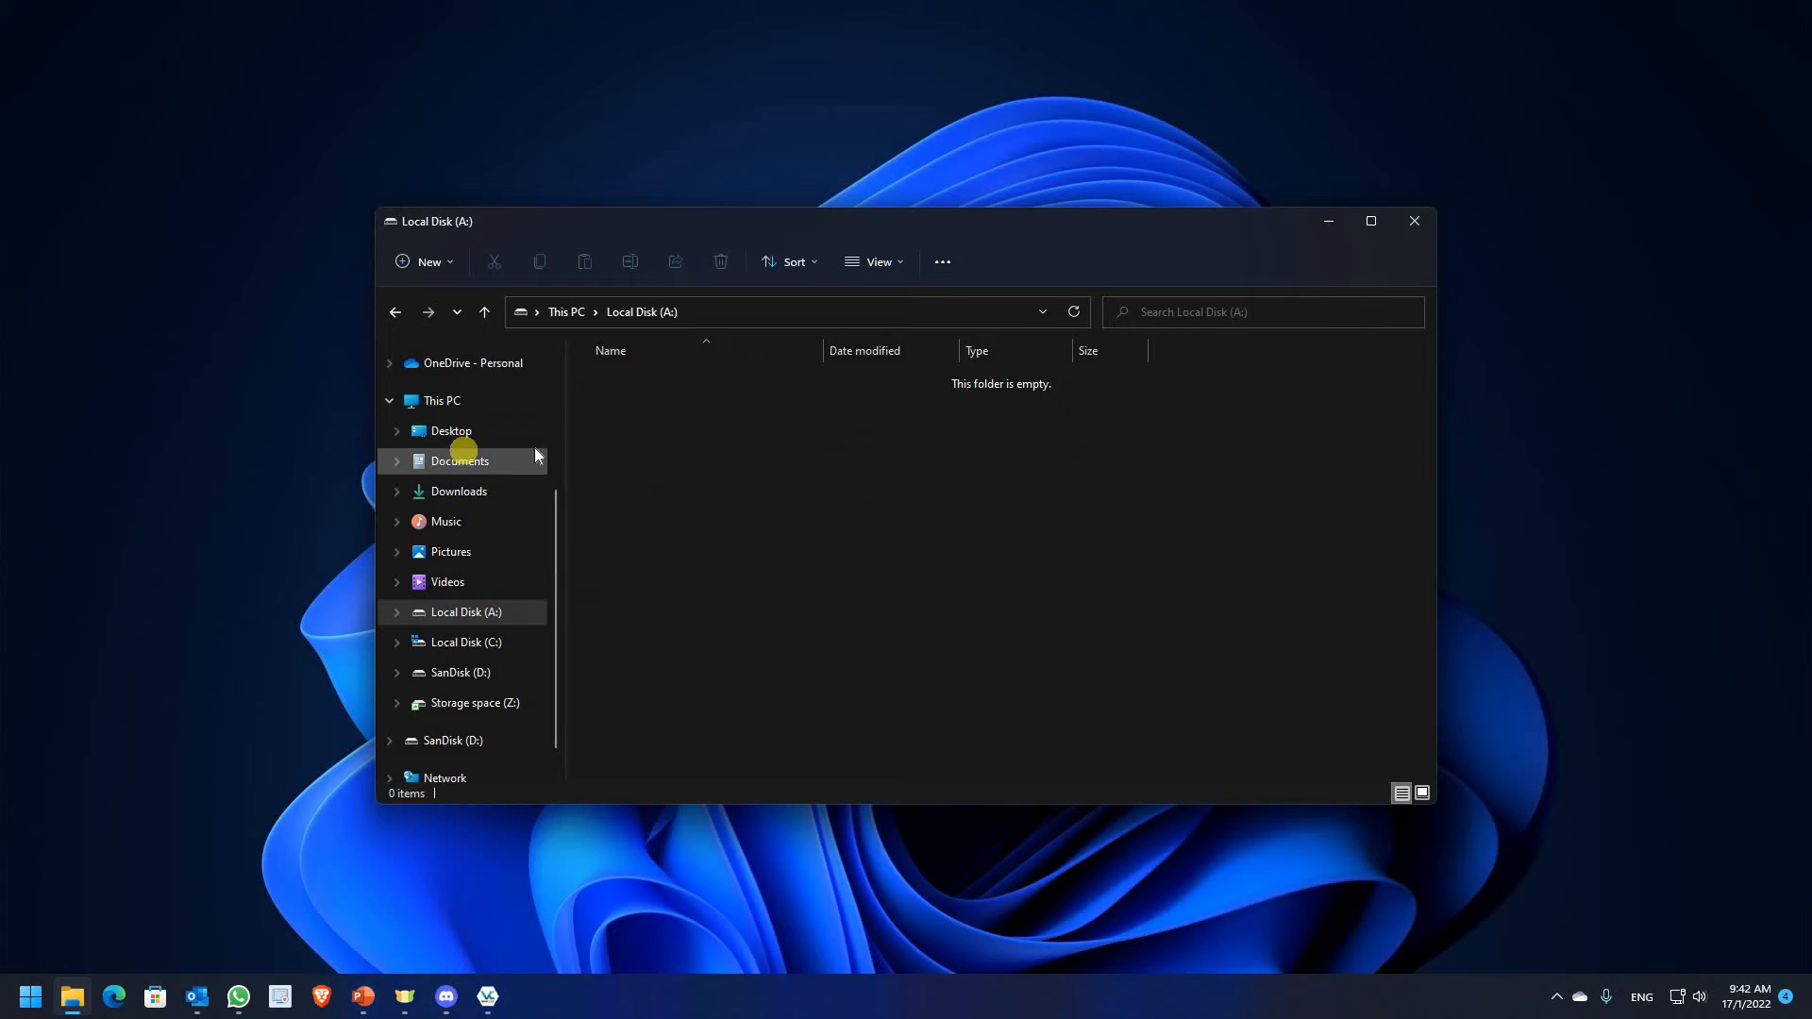
# Paste the WMV video file 1 into Local Disk (A:) and return to VeraCrypt
pyautogui.click(453, 431)
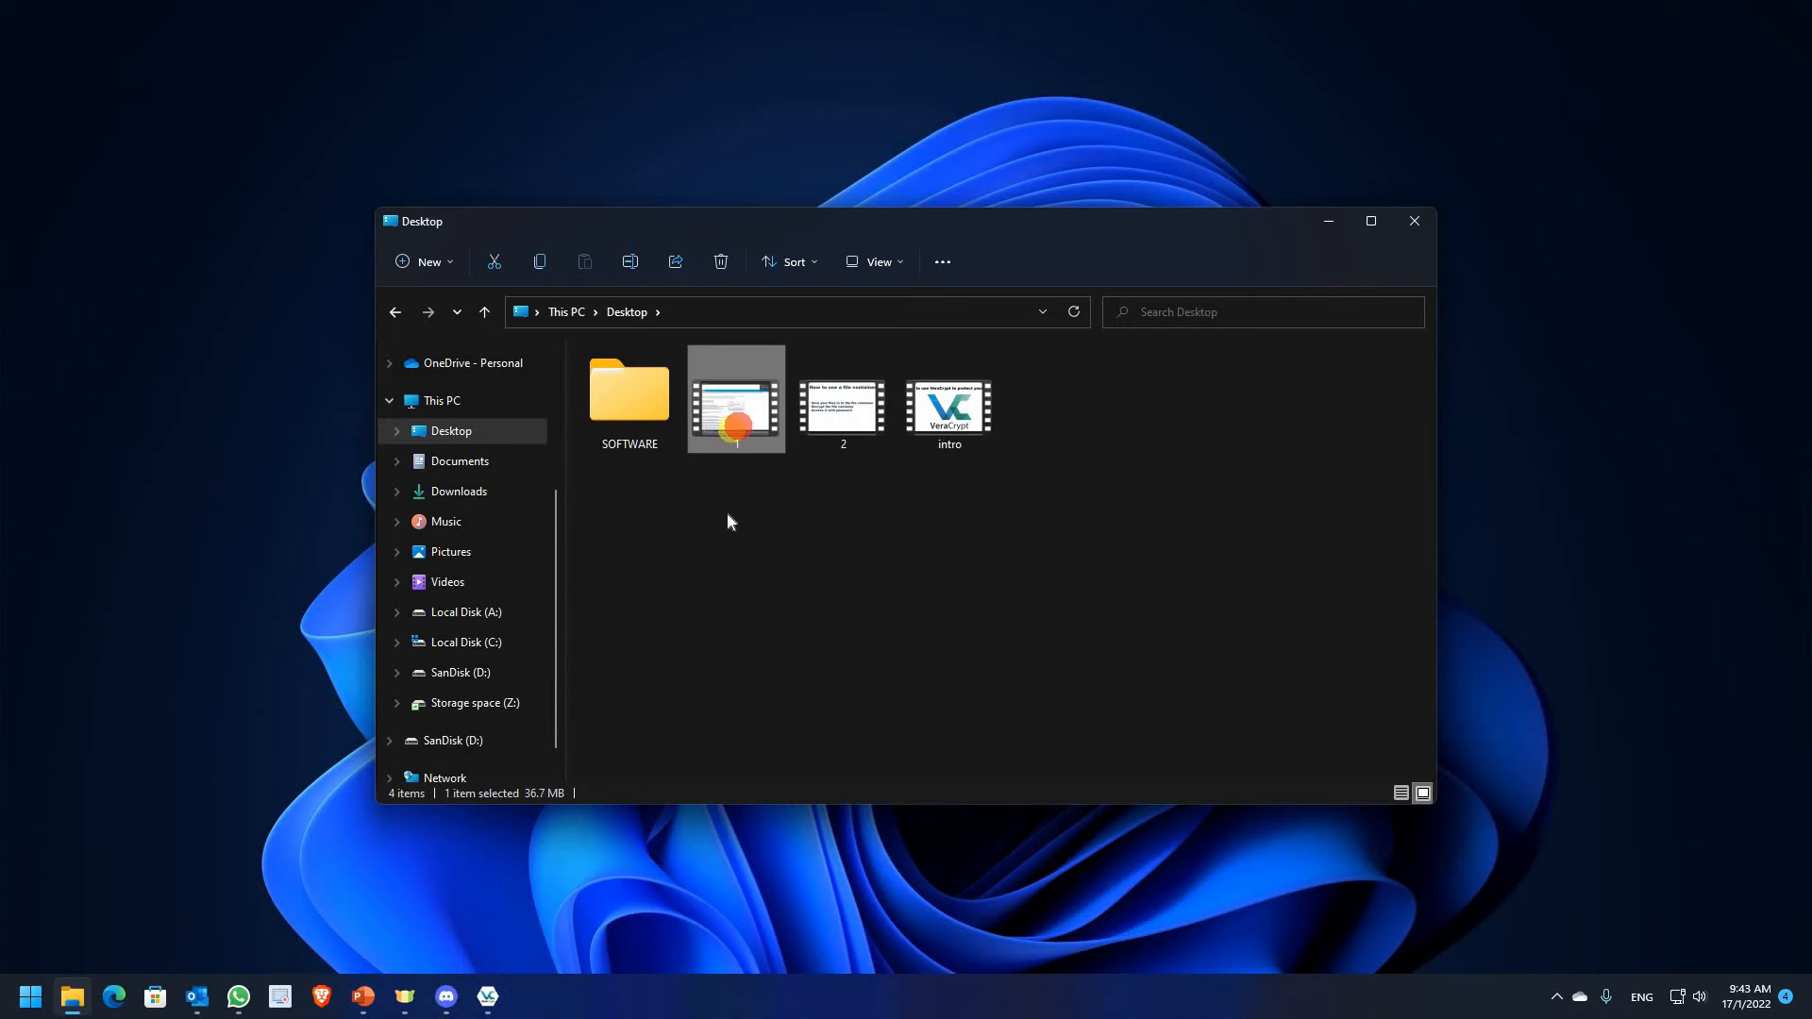
pyautogui.click(472, 612)
pyautogui.click(643, 553)
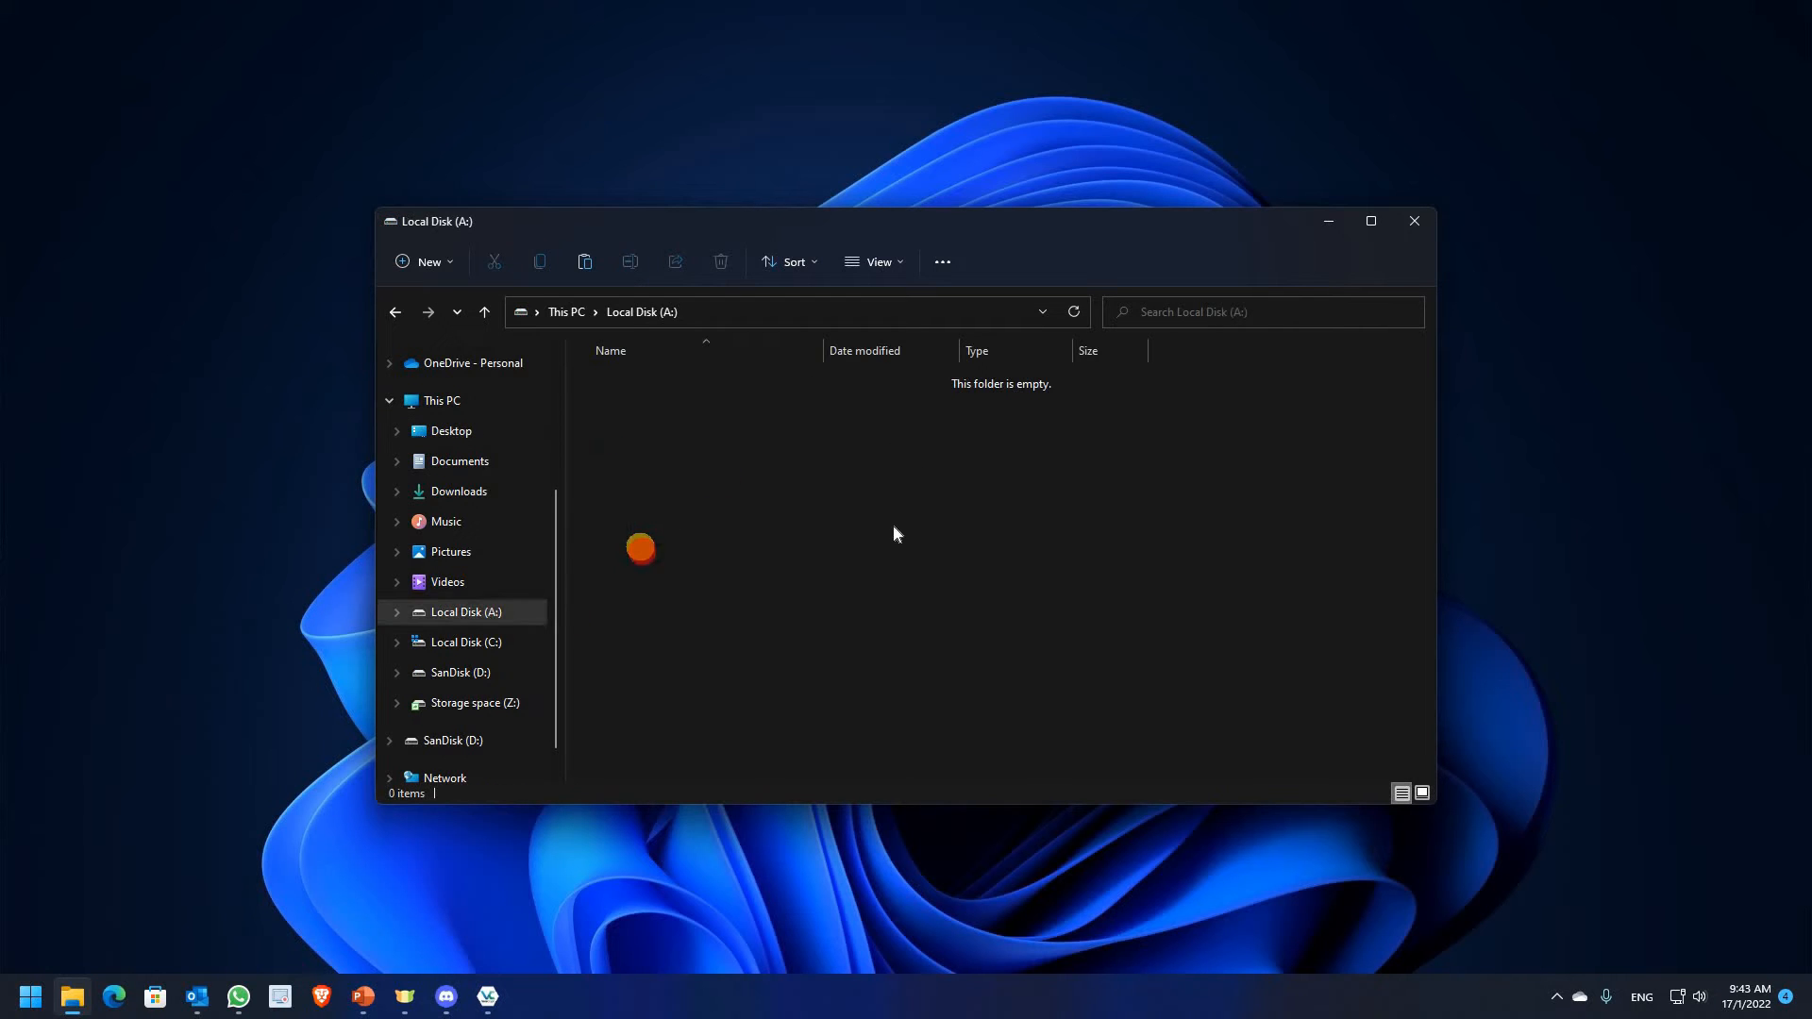
pyautogui.hotkey('ctrl', 'v')
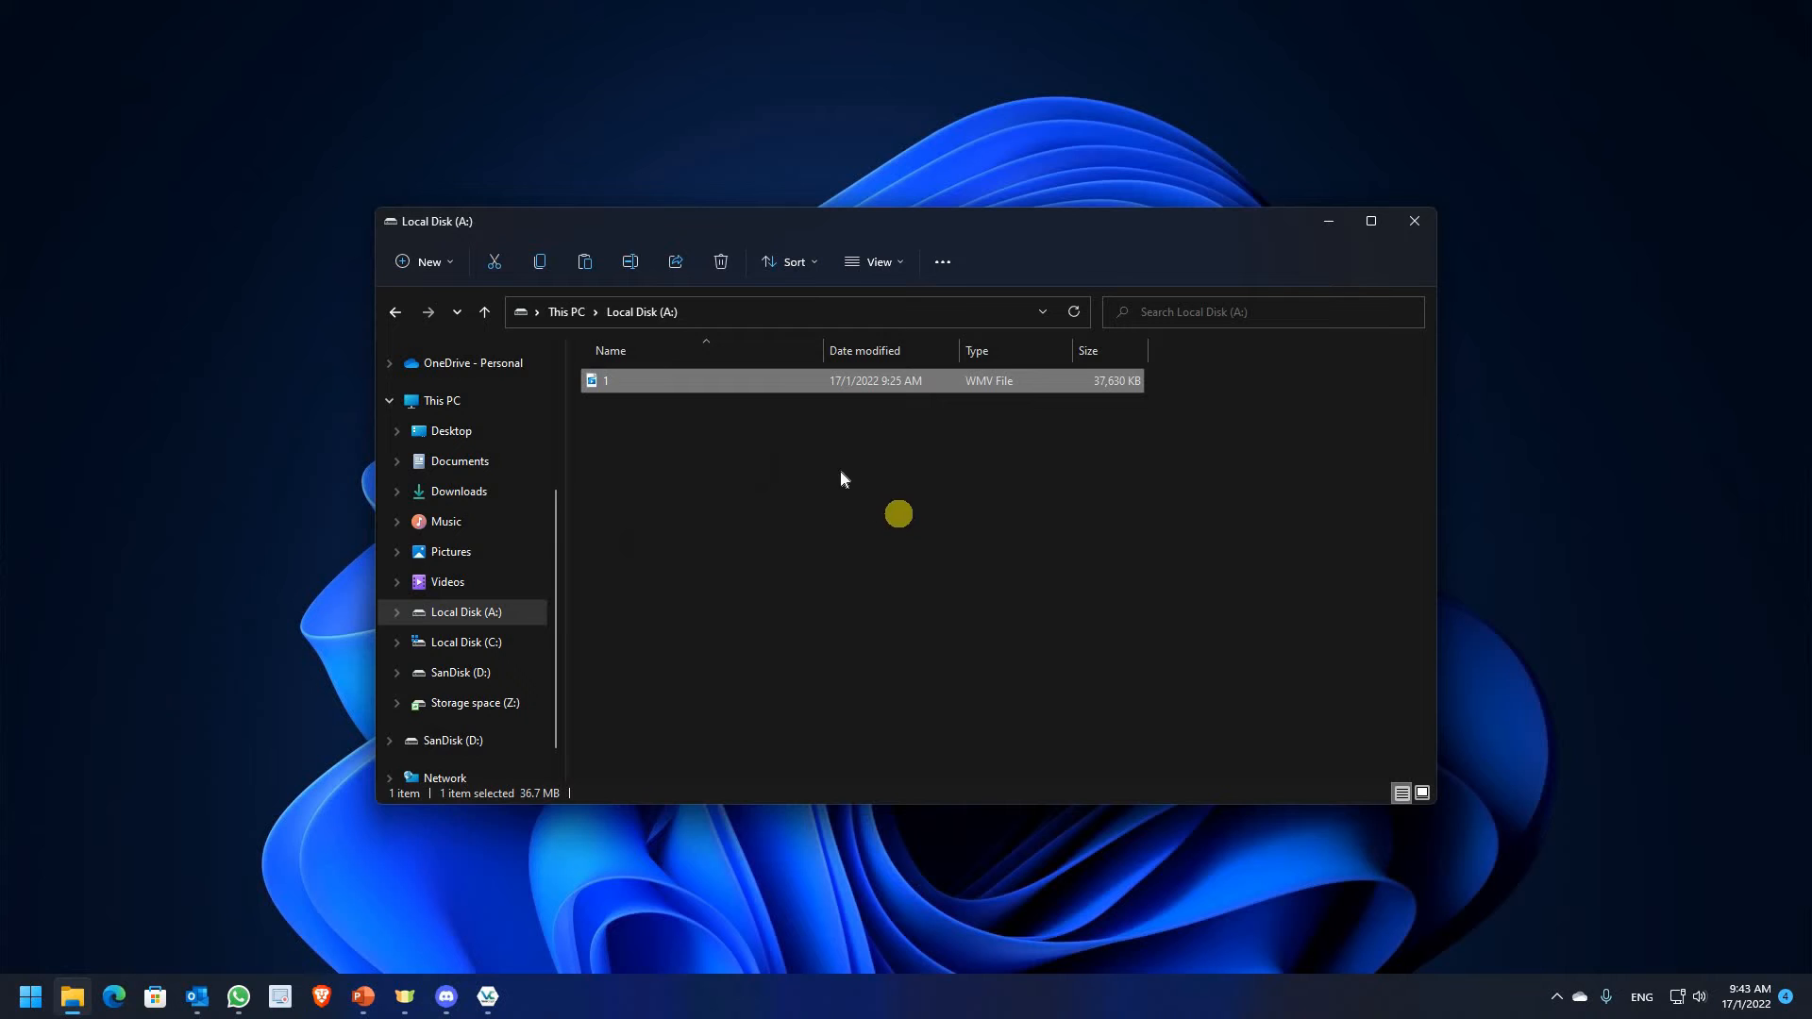
pyautogui.click(752, 604)
pyautogui.click(482, 1006)
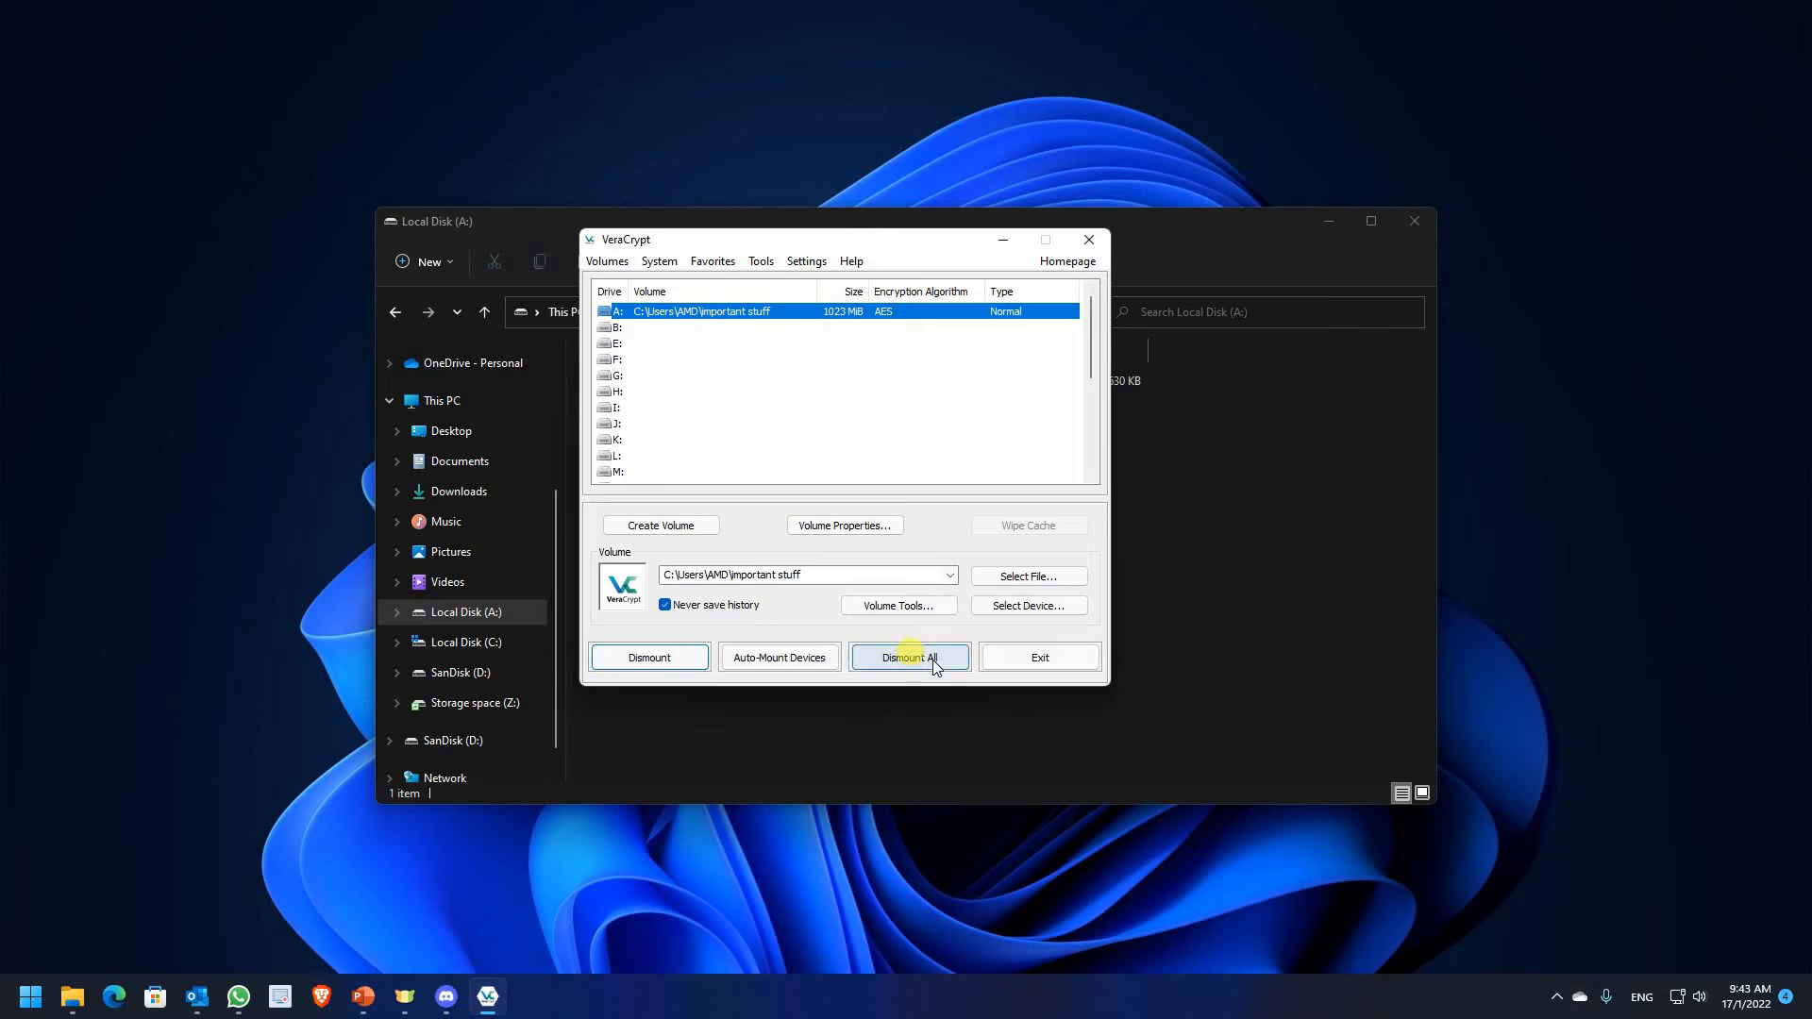
# Dismount all VeraCrypt volumes and open Local Disk (C:) in File Explorer
pyautogui.click(933, 659)
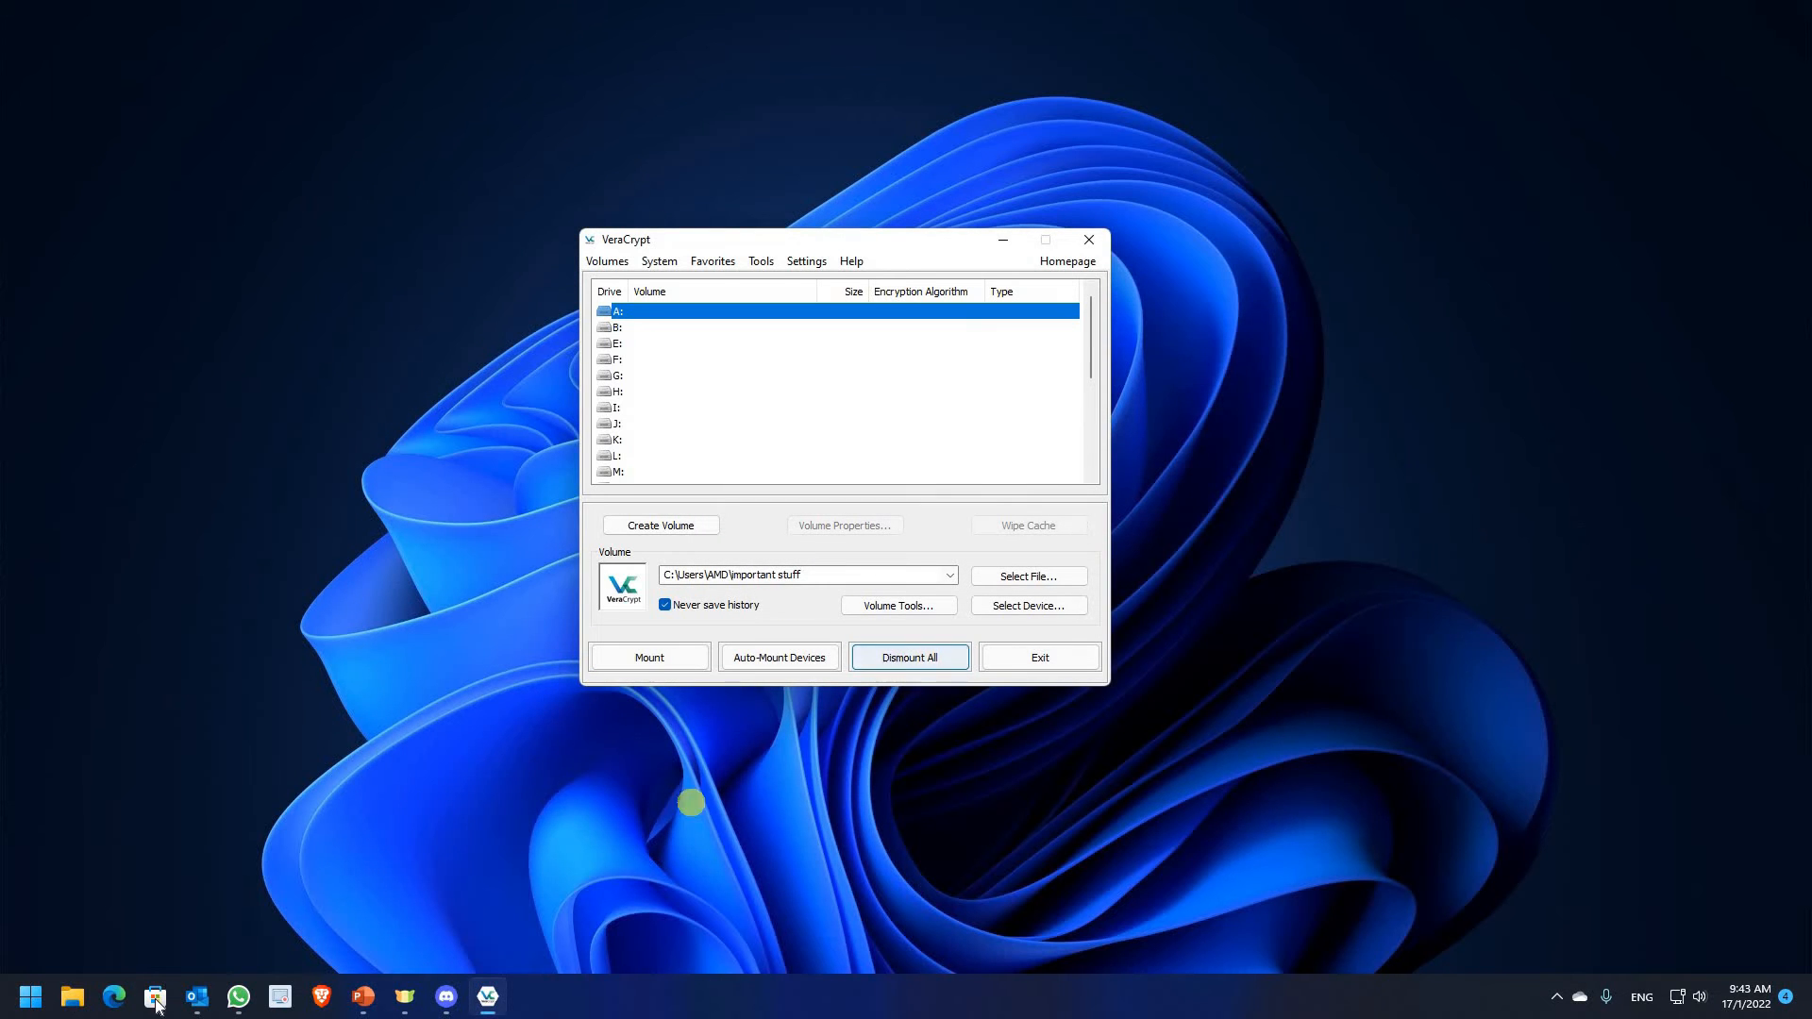
pyautogui.click(72, 997)
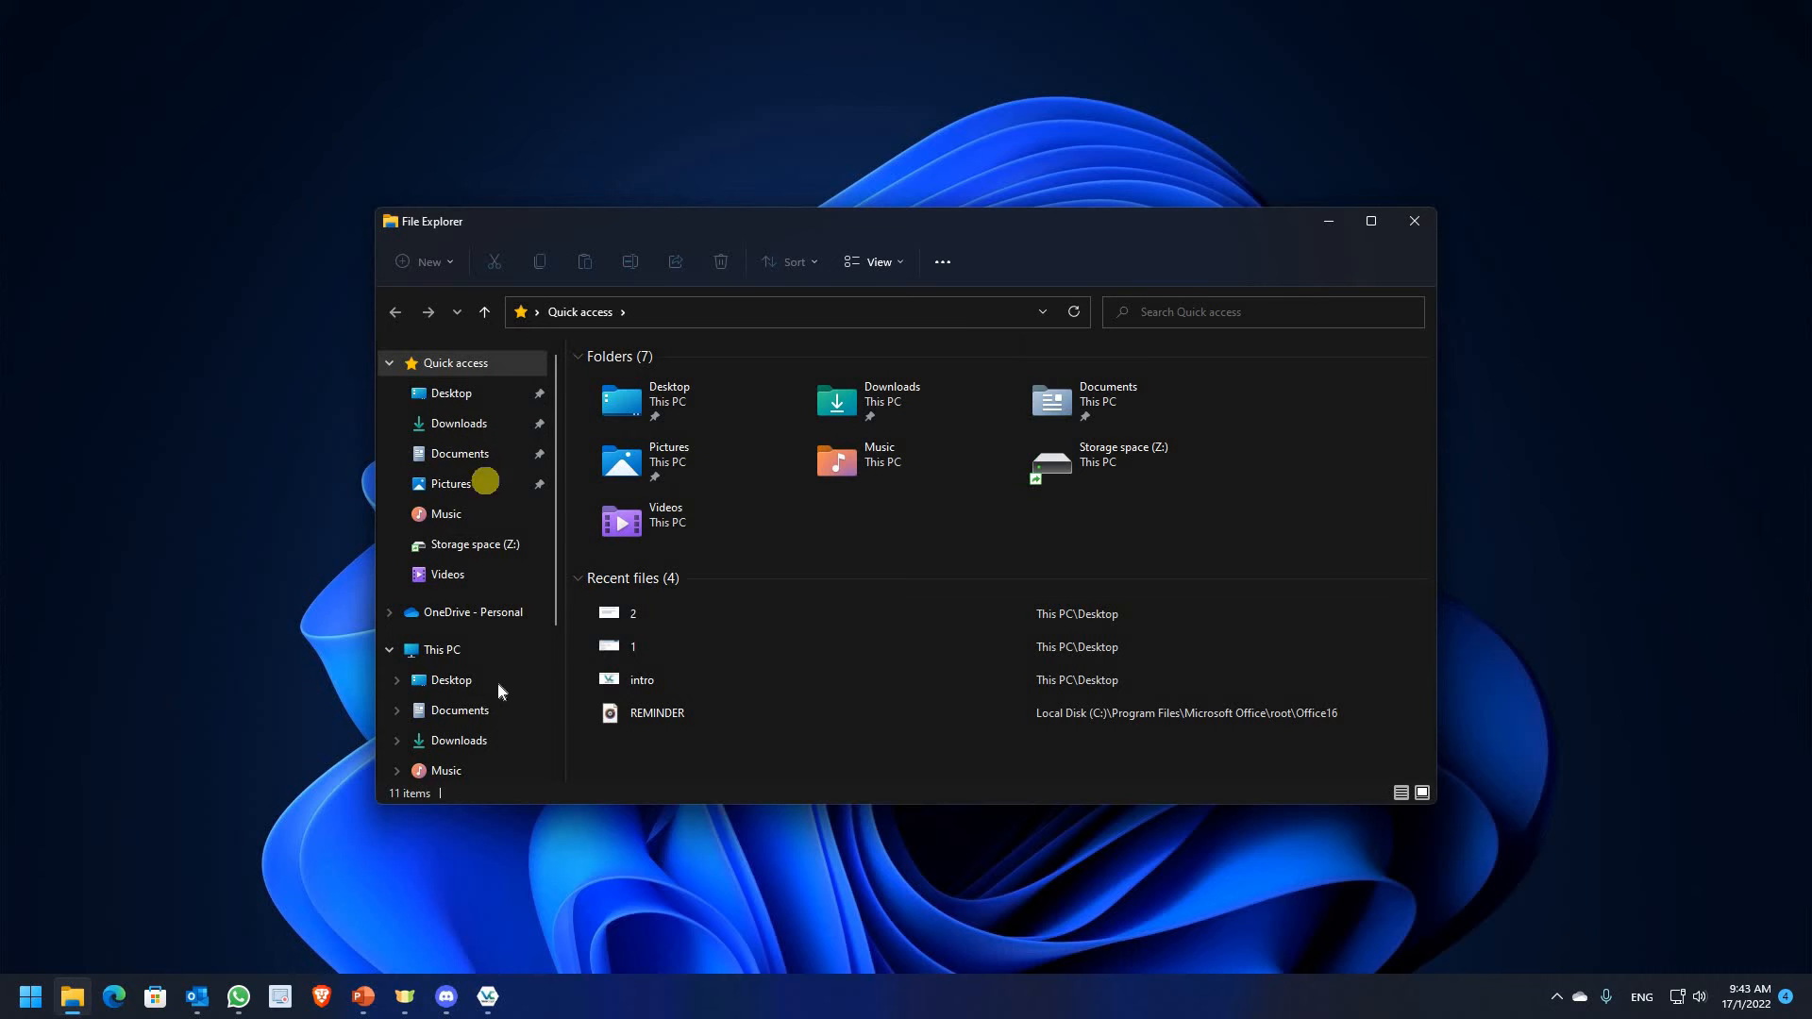
pyautogui.scroll(-3, 496, 681)
pyautogui.click(515, 613)
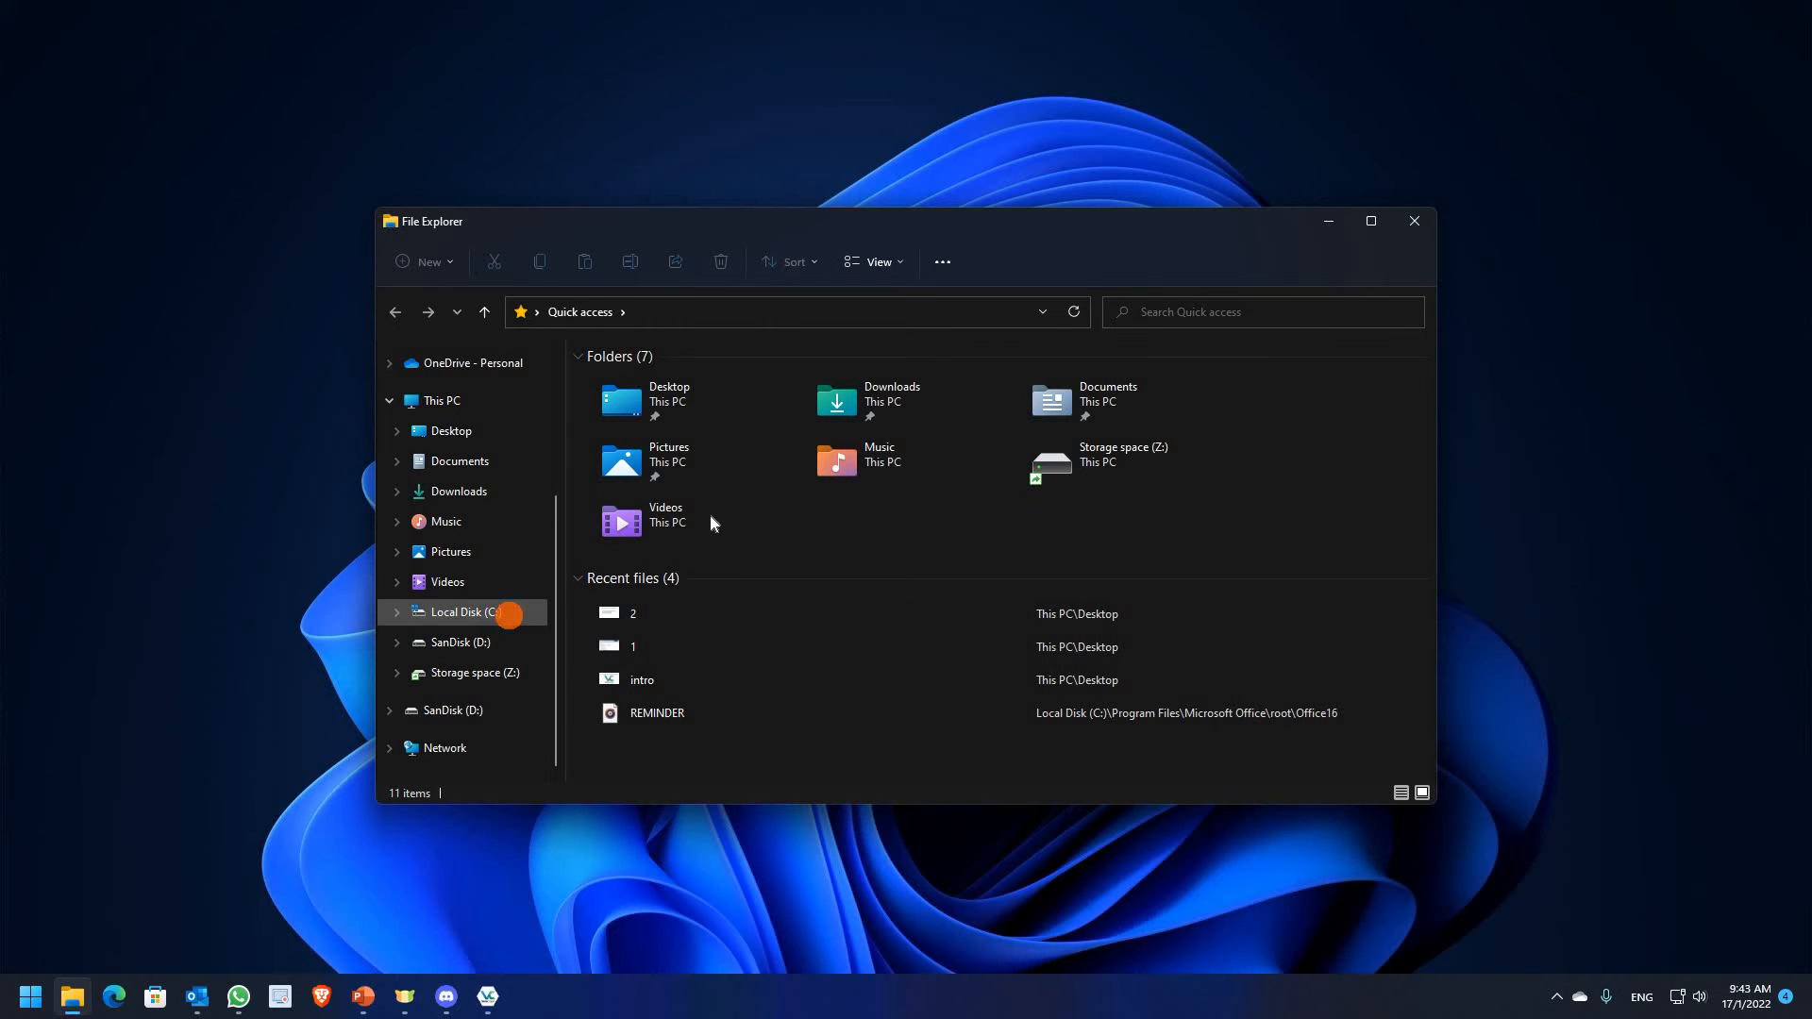
# Browse to C:\Users\AMD and try opening the 'important stuff' file
pyautogui.doubleClick(700, 496)
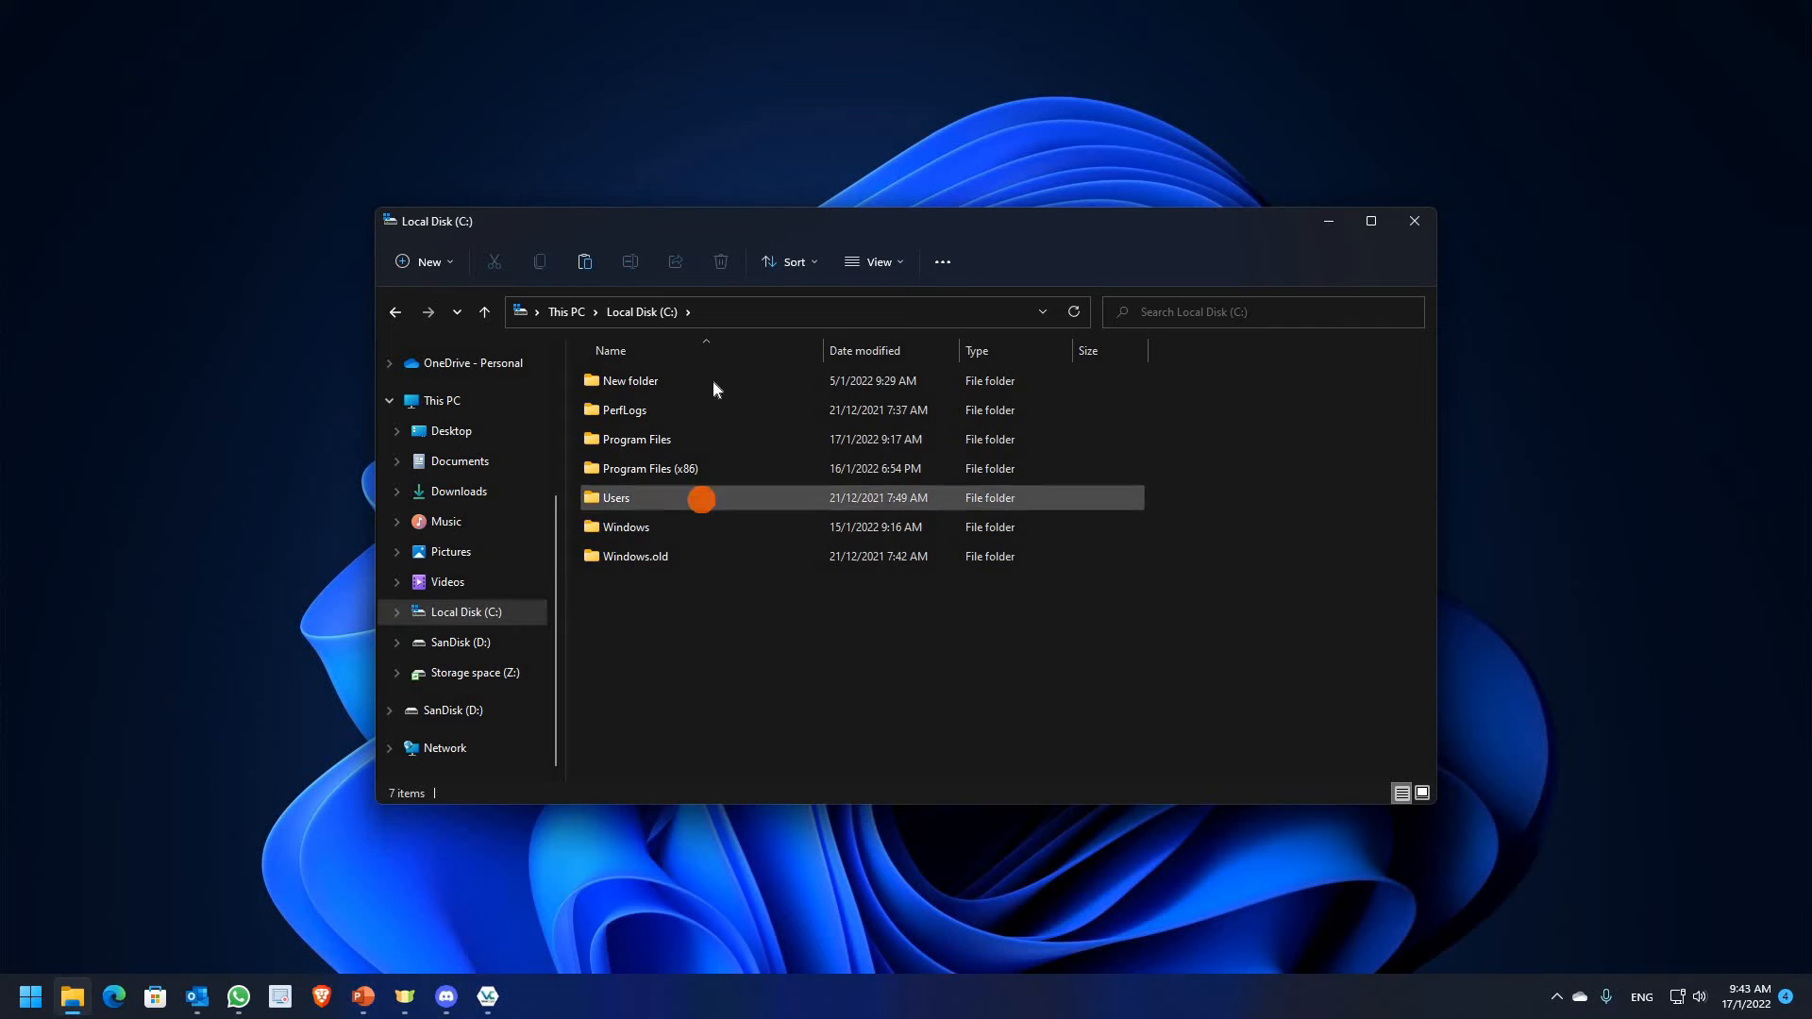
pyautogui.doubleClick(711, 379)
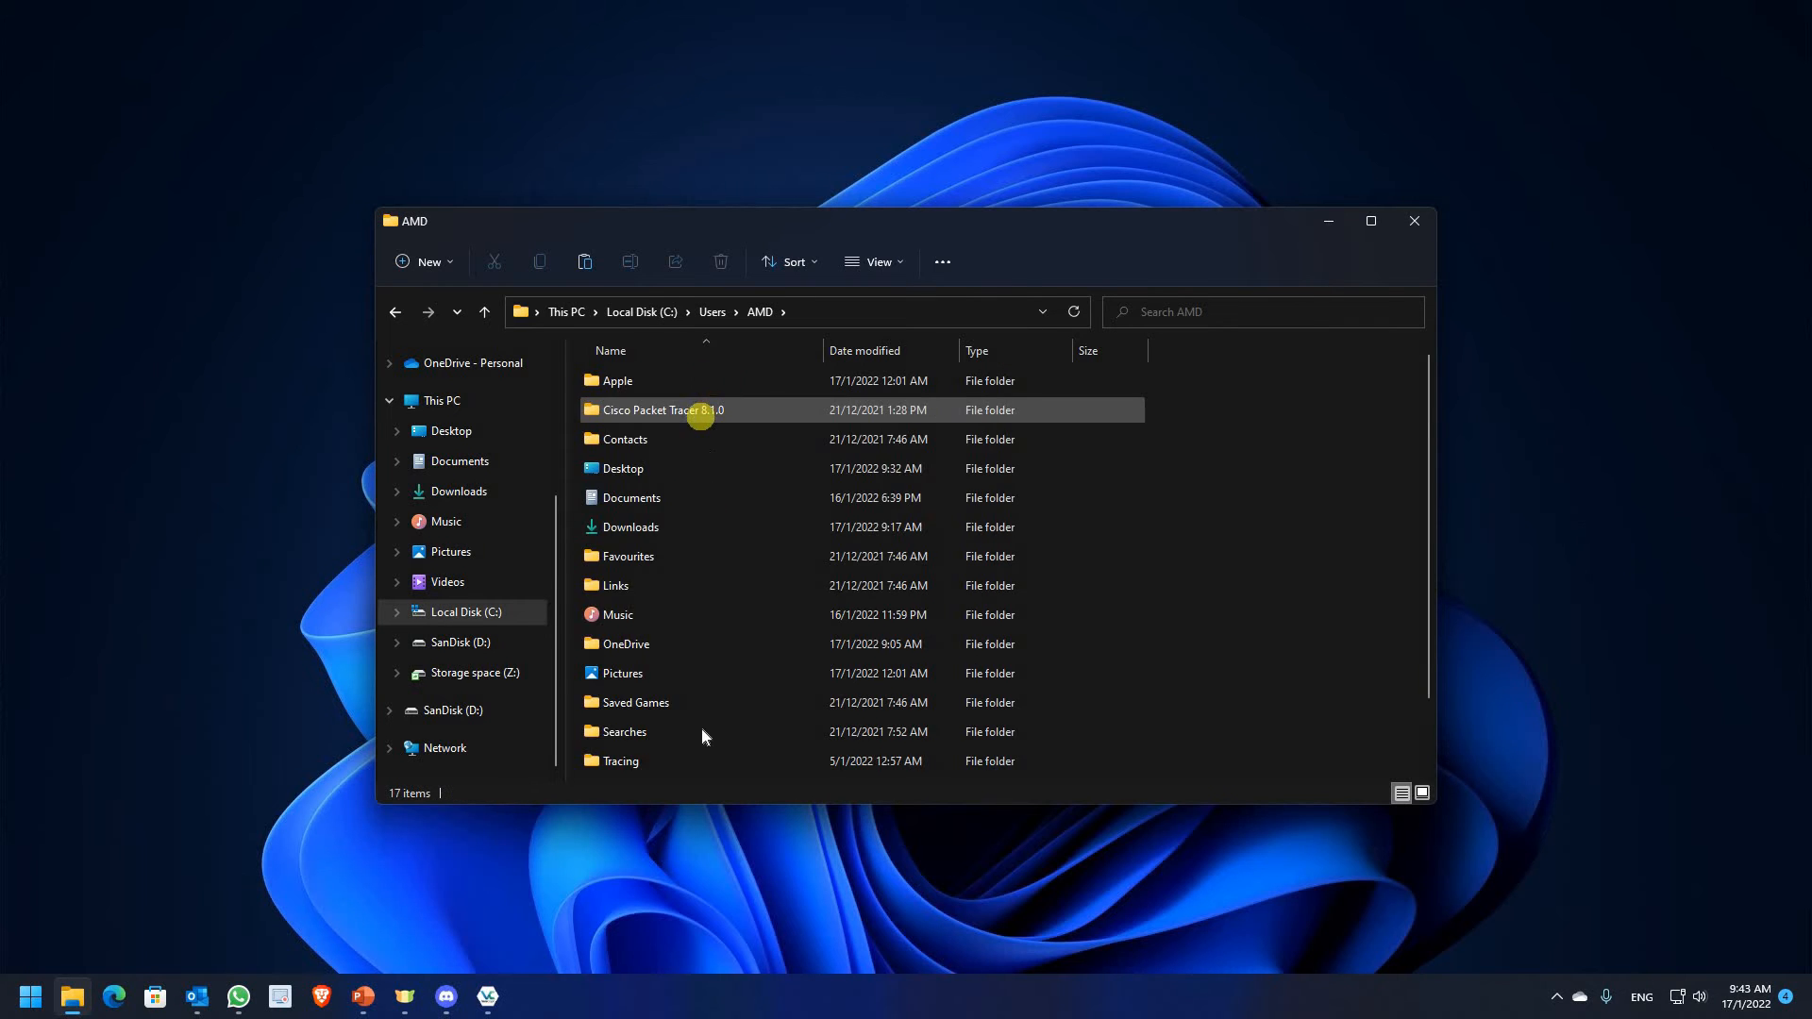
pyautogui.scroll(-1, 700, 736)
pyautogui.click(700, 767)
pyautogui.doubleClick(830, 769)
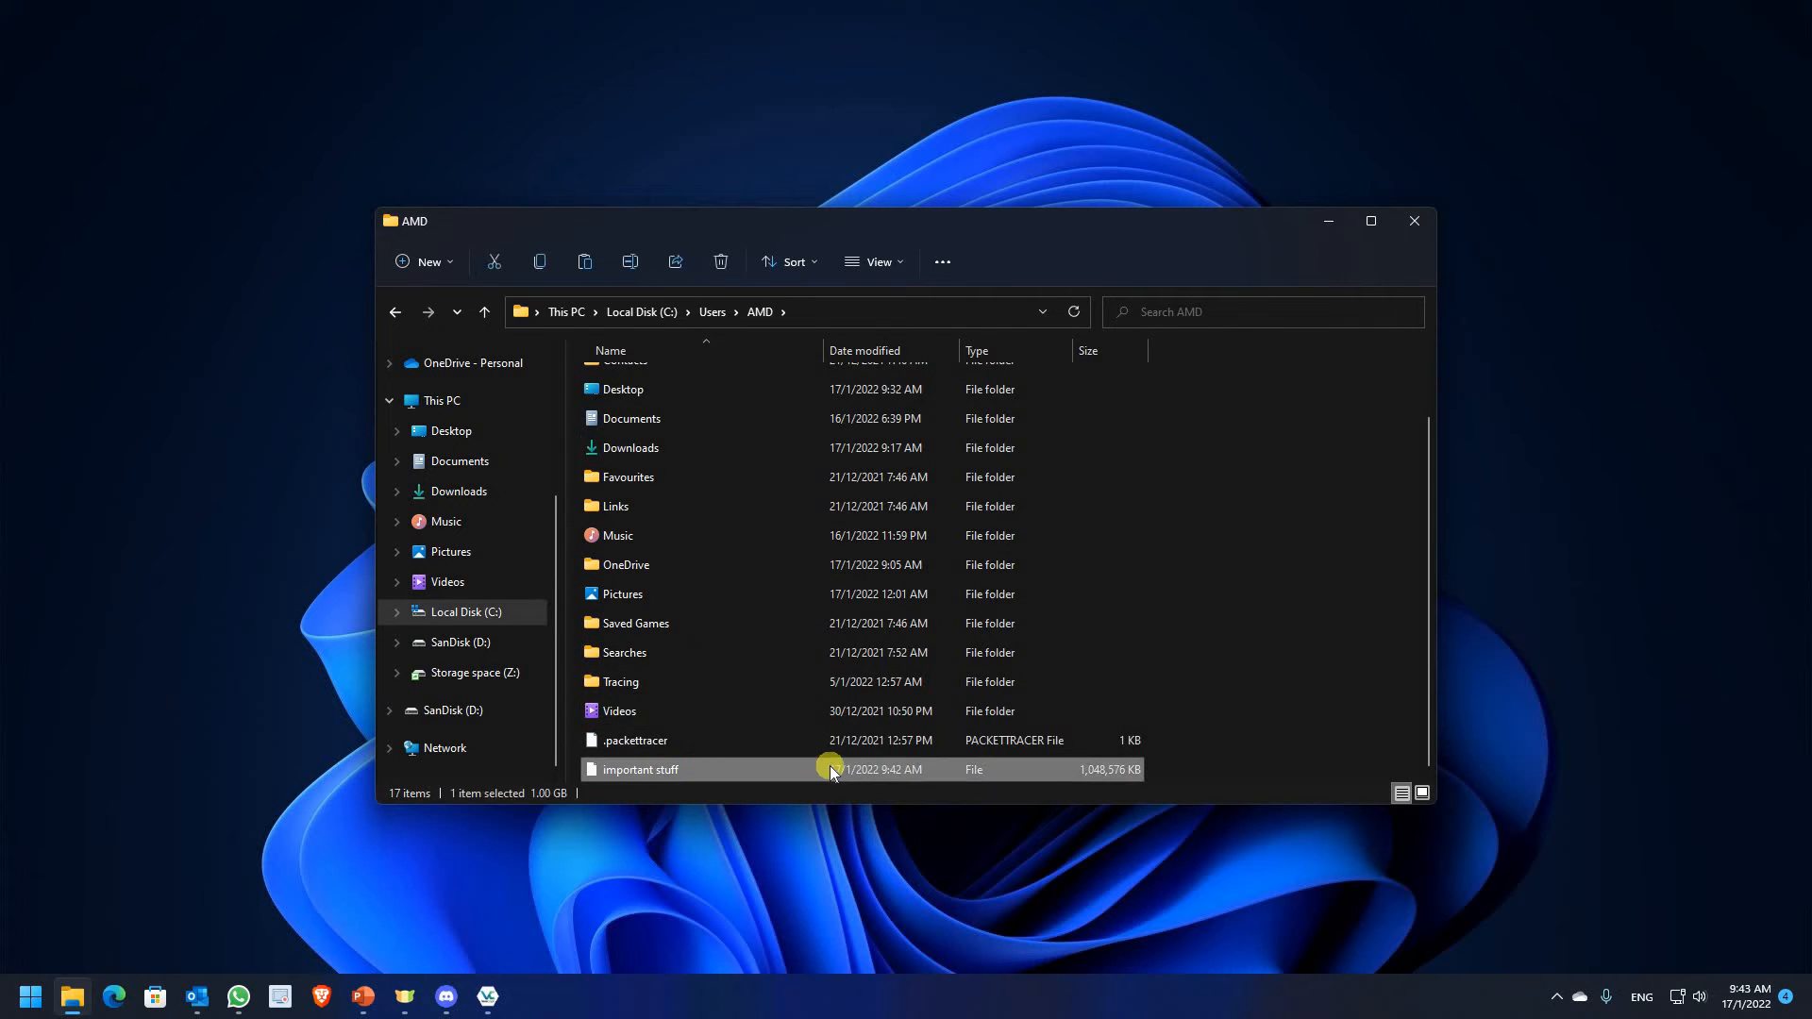
# Dismiss the open-with prompt and re-pick 'important stuff' through VeraCrypt's file browser
pyautogui.click(1210, 587)
pyautogui.click(485, 999)
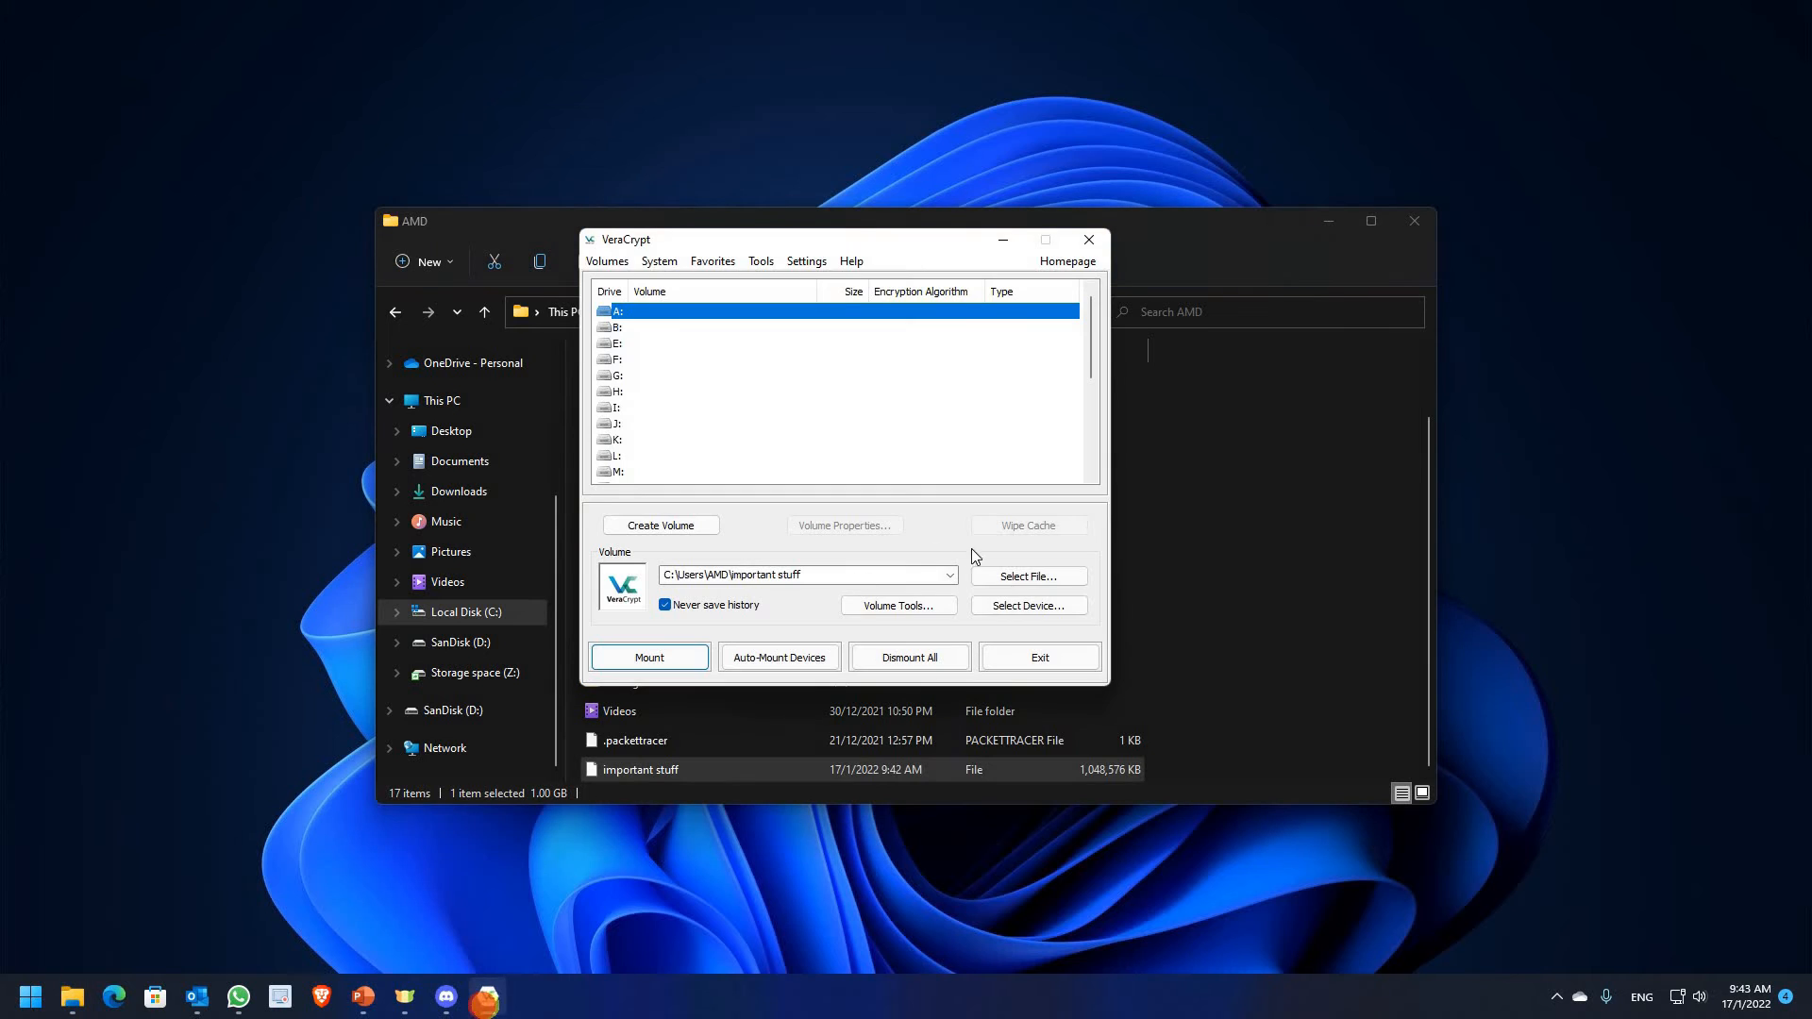
pyautogui.click(1042, 578)
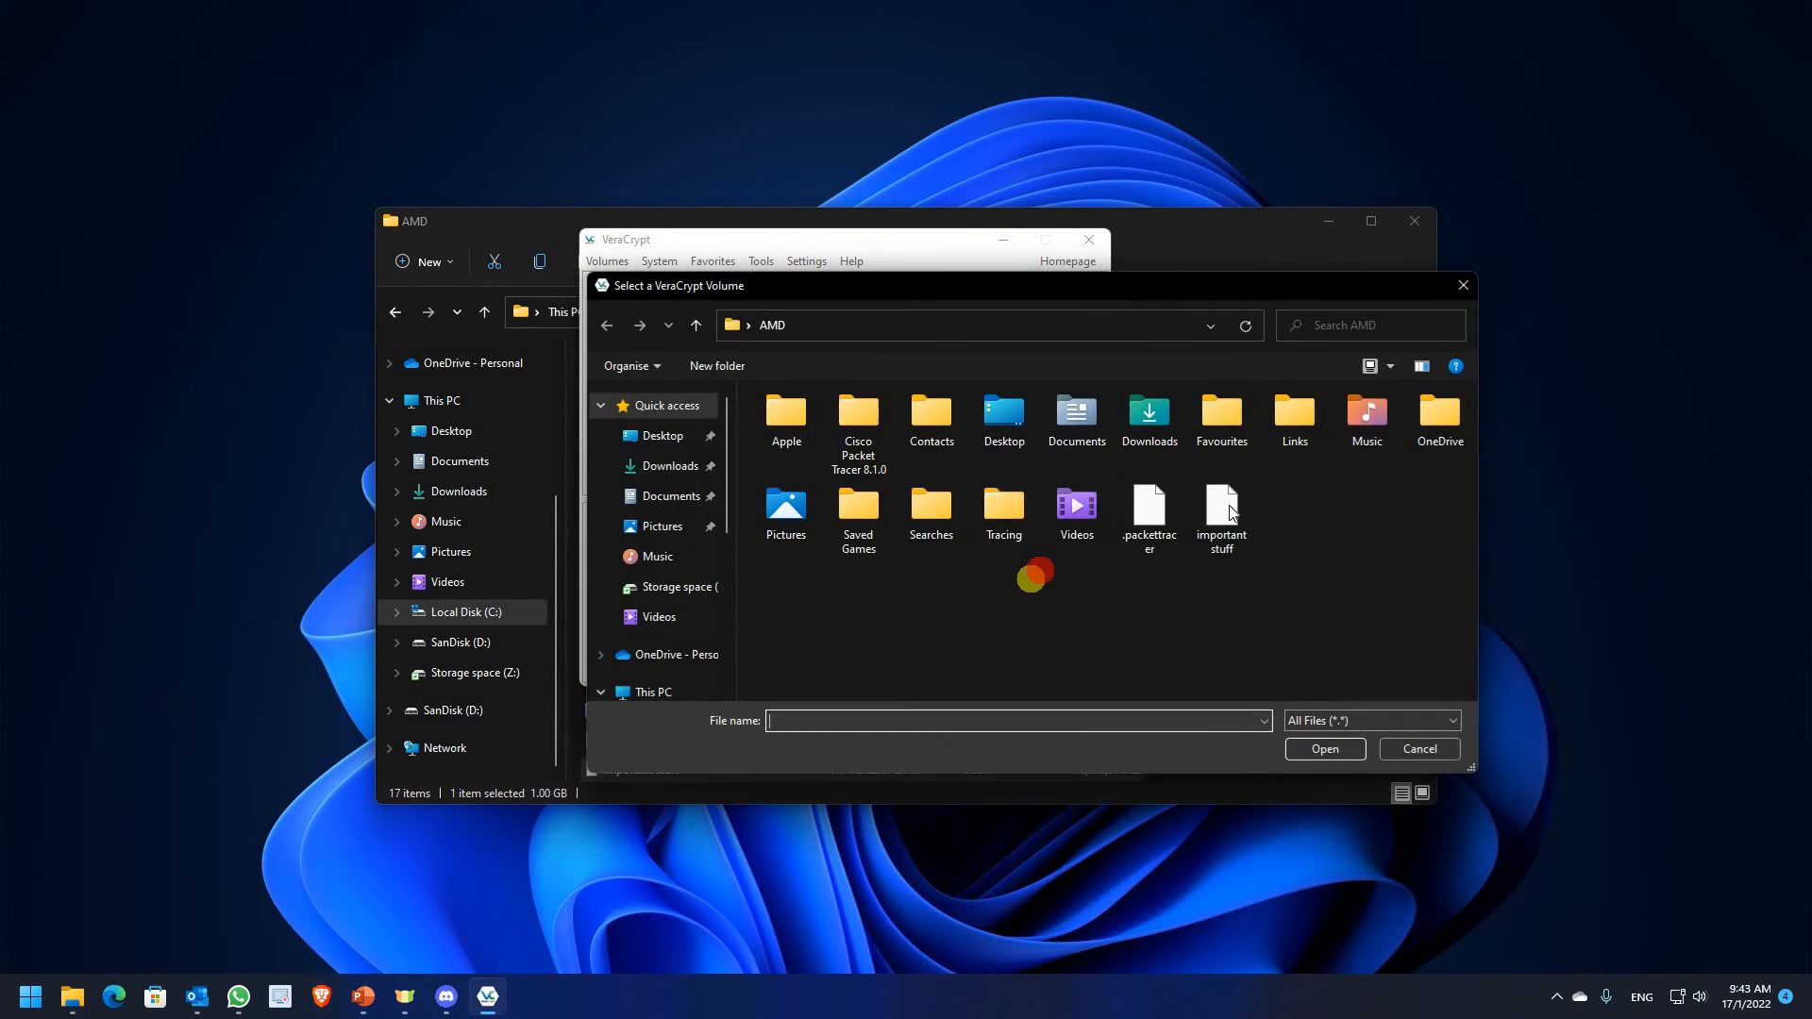
pyautogui.click(1221, 514)
# Mount 'important stuff' as drive A: again with its password and view it in File Explorer
pyautogui.click(1325, 748)
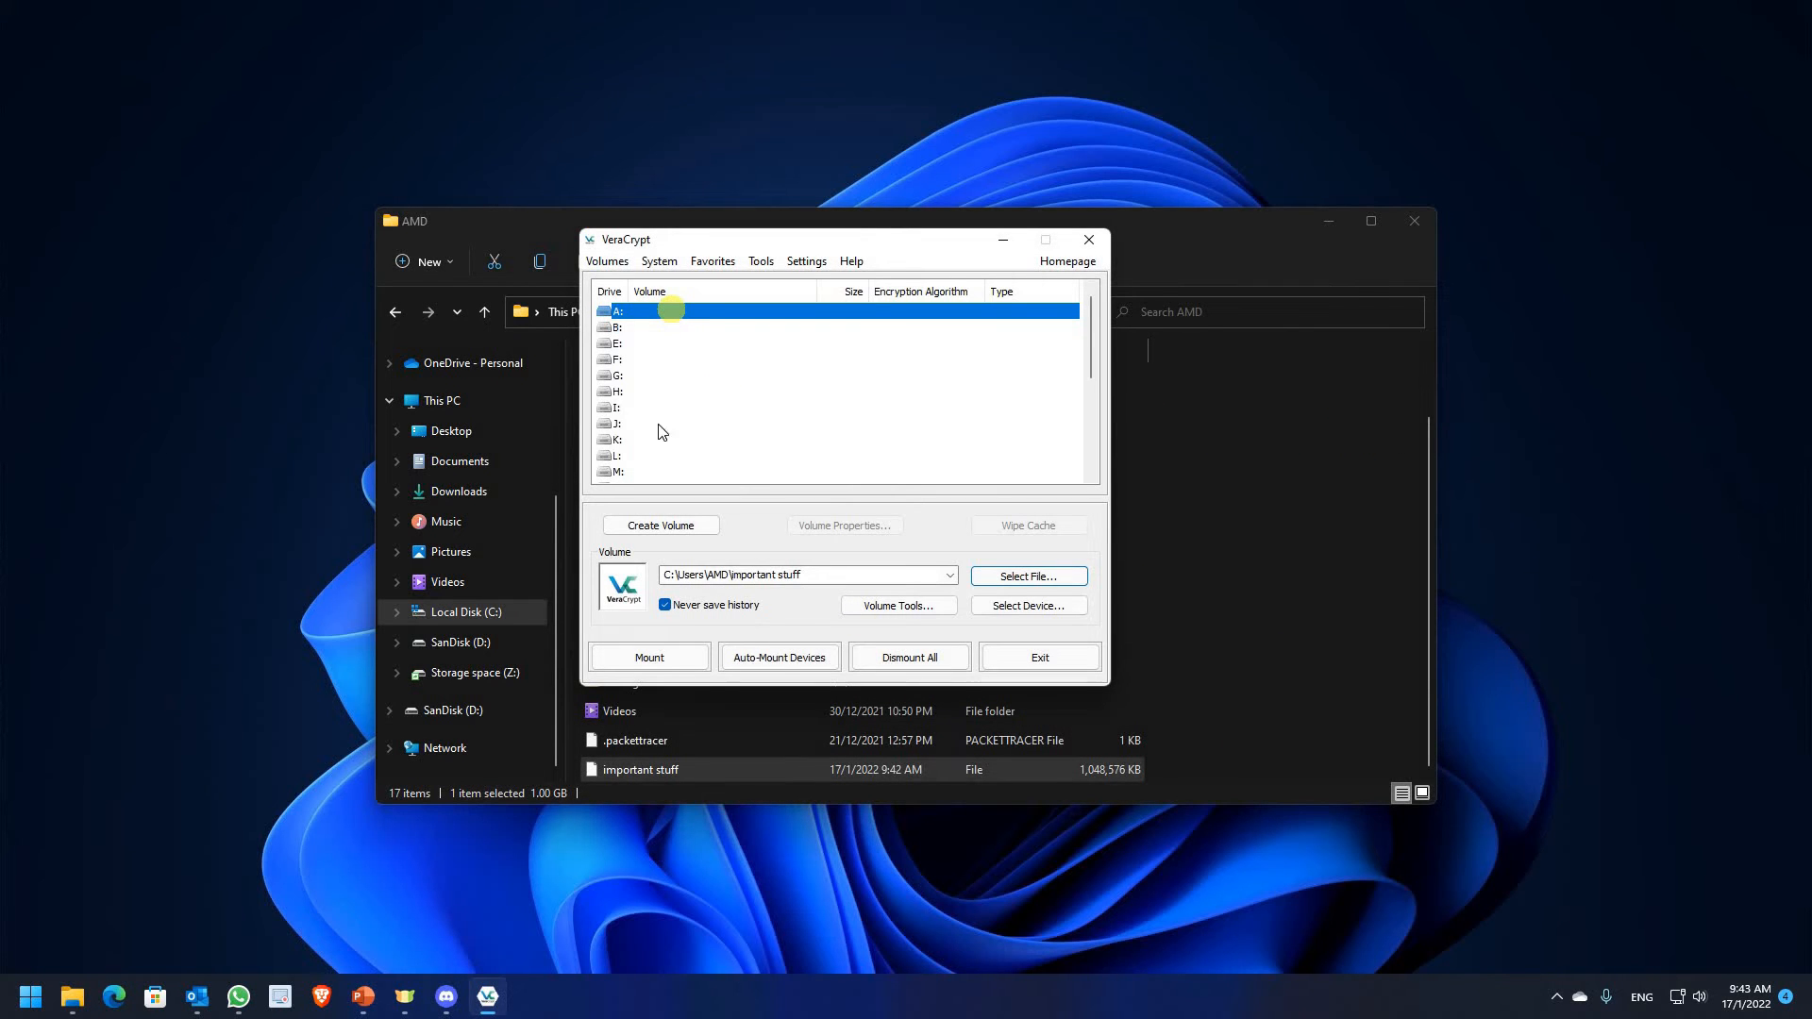
pyautogui.click(668, 657)
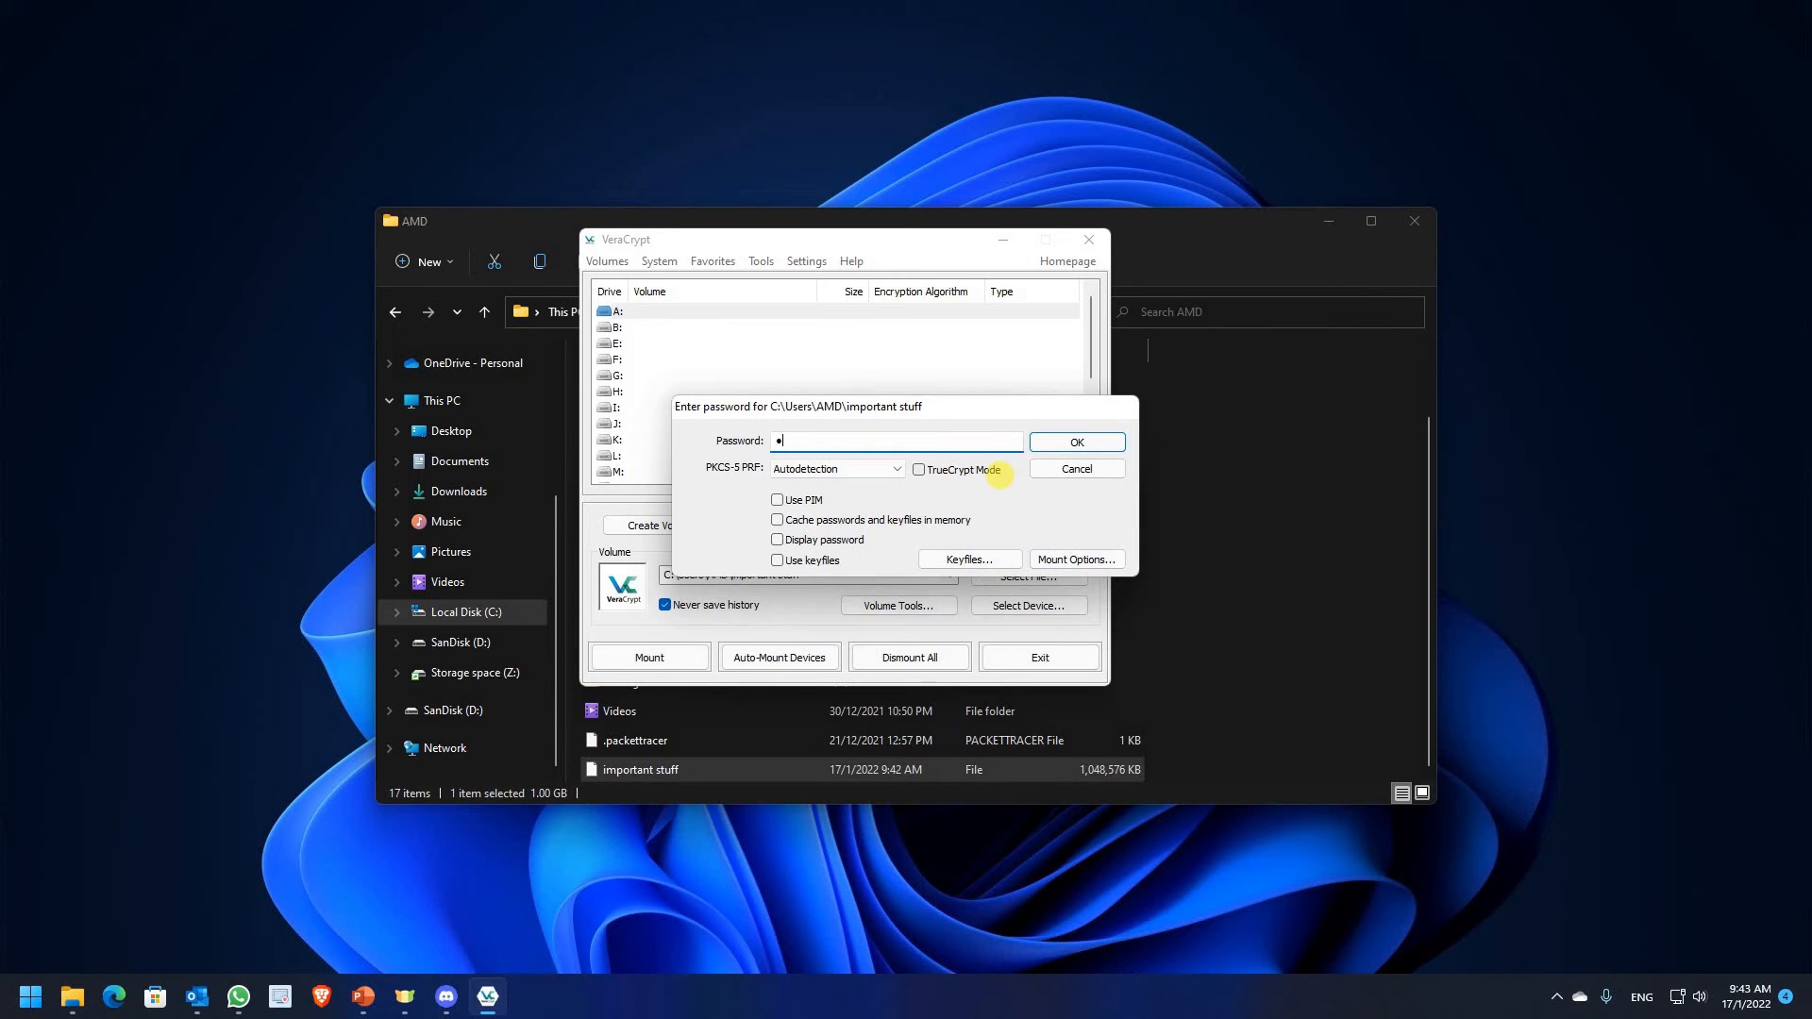
pyautogui.press('Return')
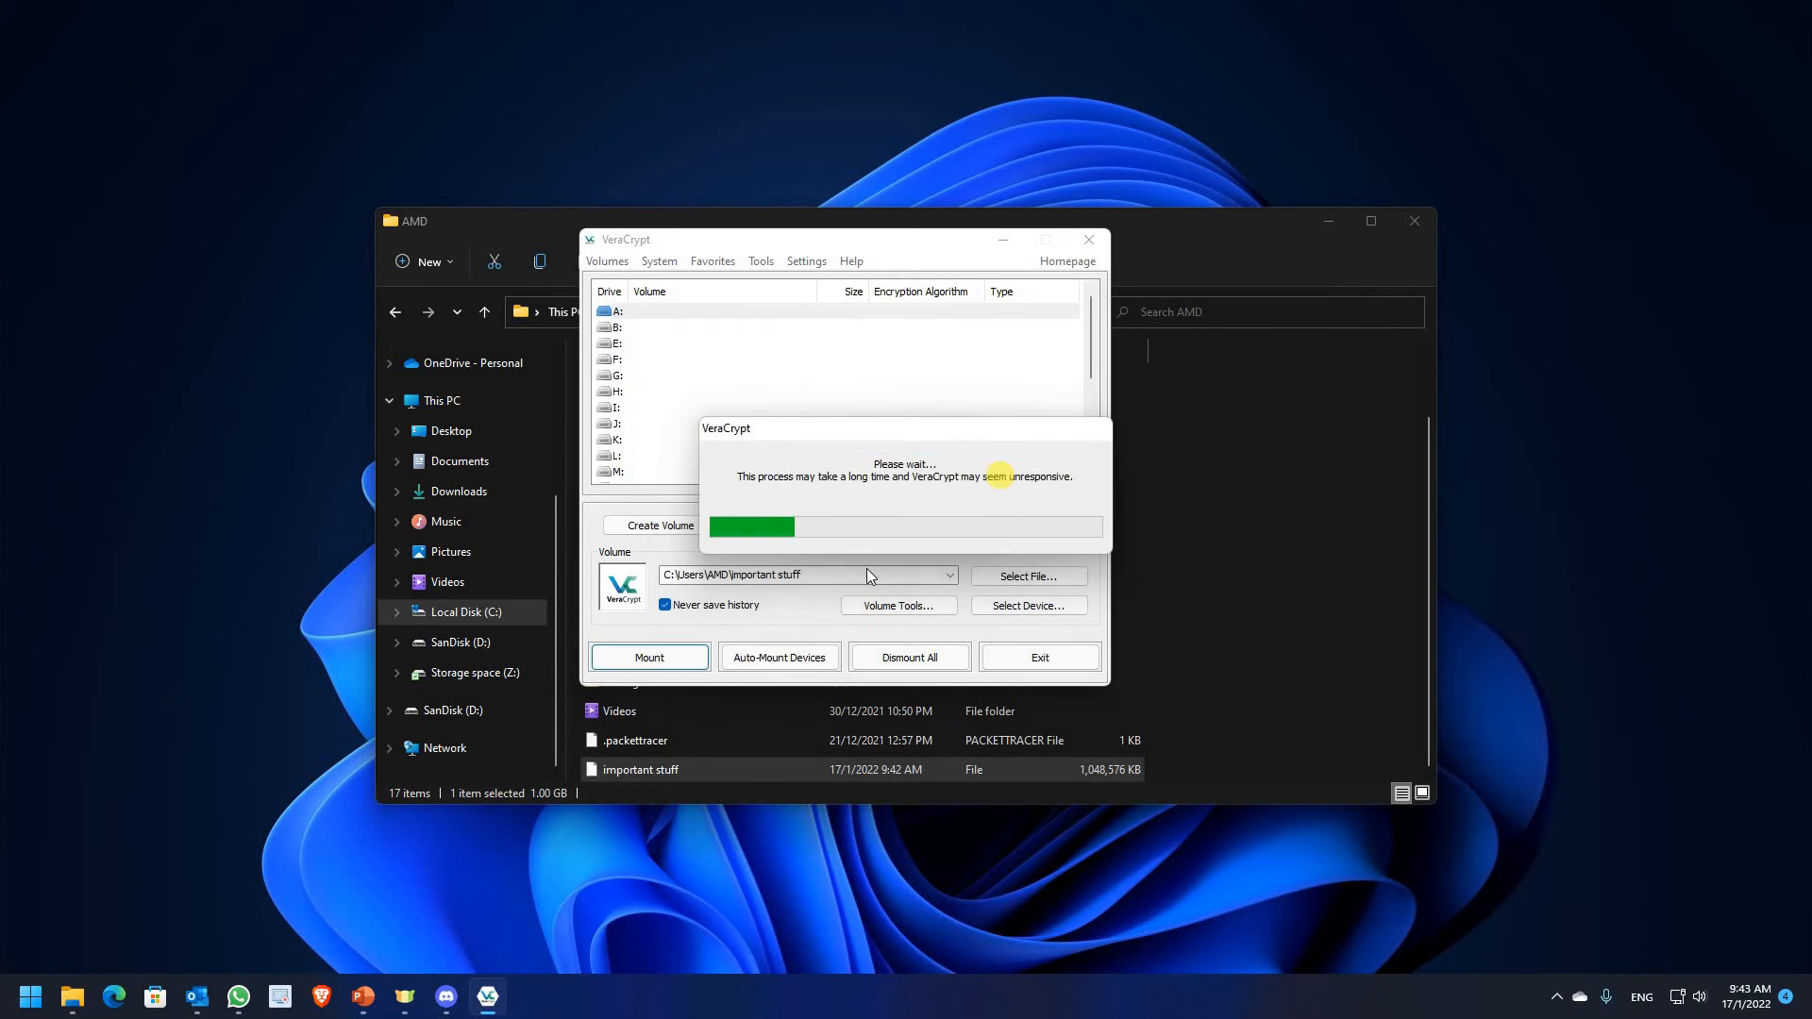
pyautogui.click(523, 614)
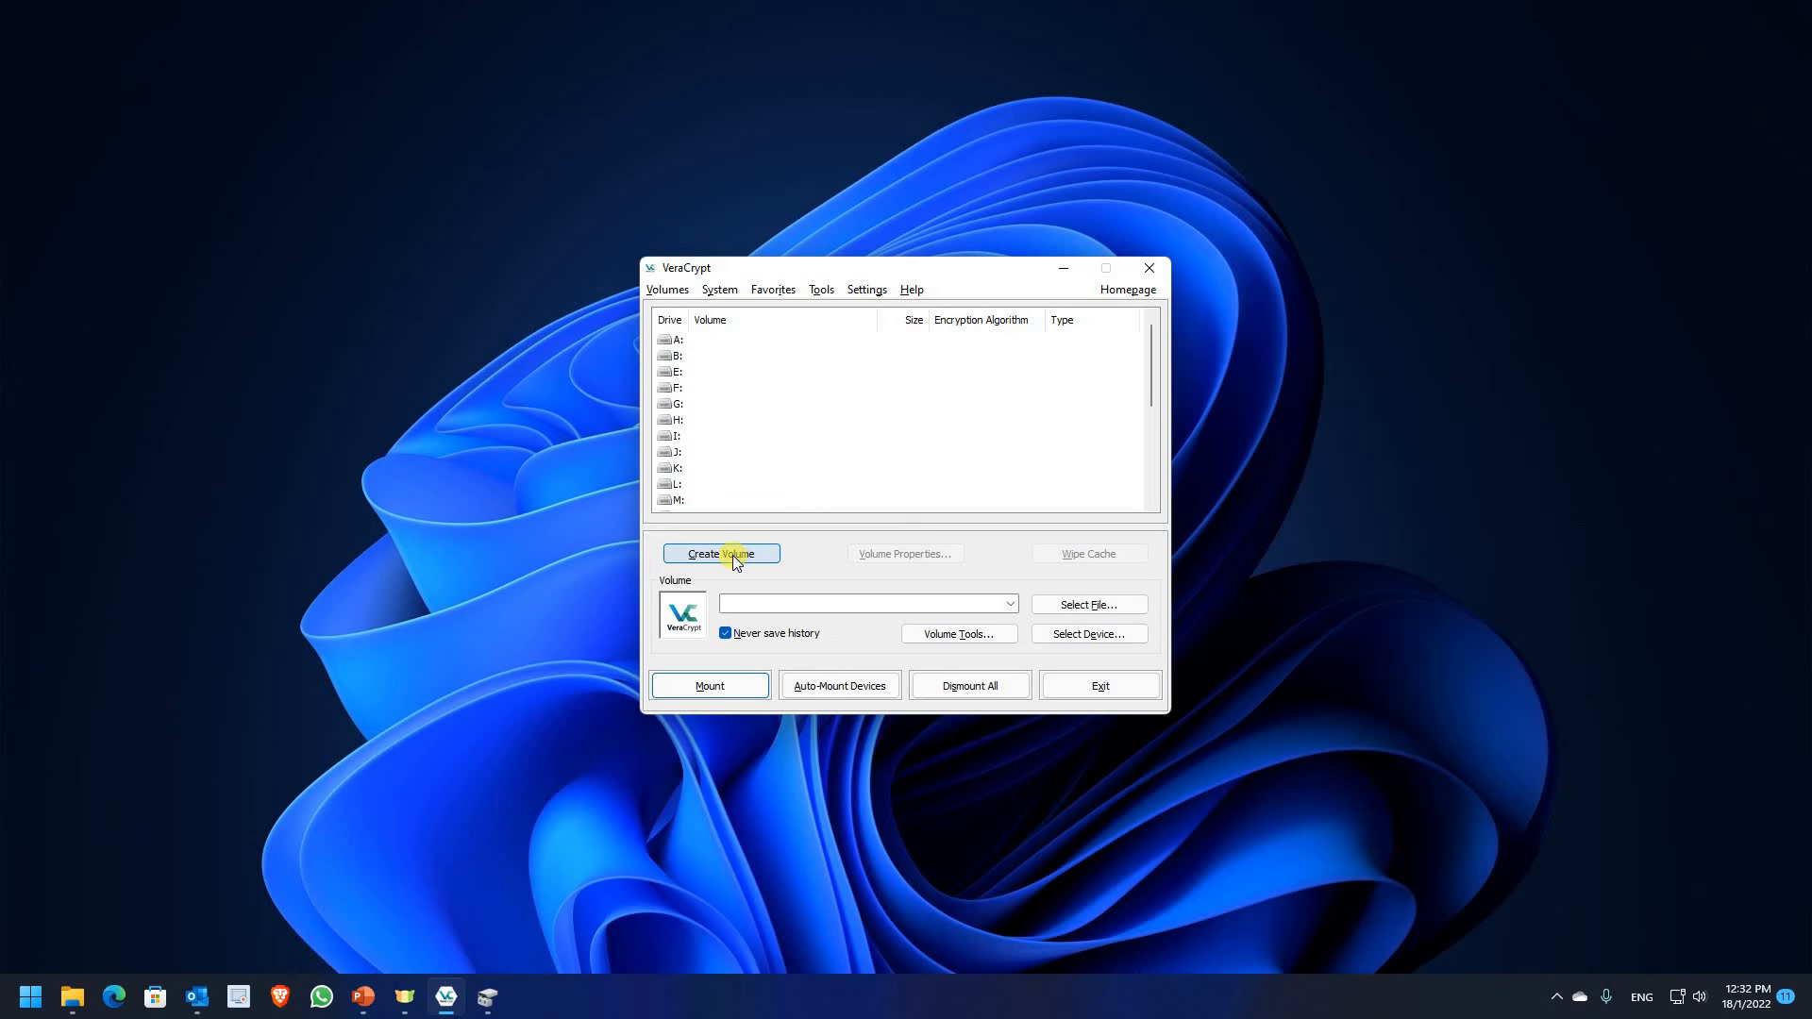
# Start a new standard volume that encrypts a non-system partition
pyautogui.click(732, 555)
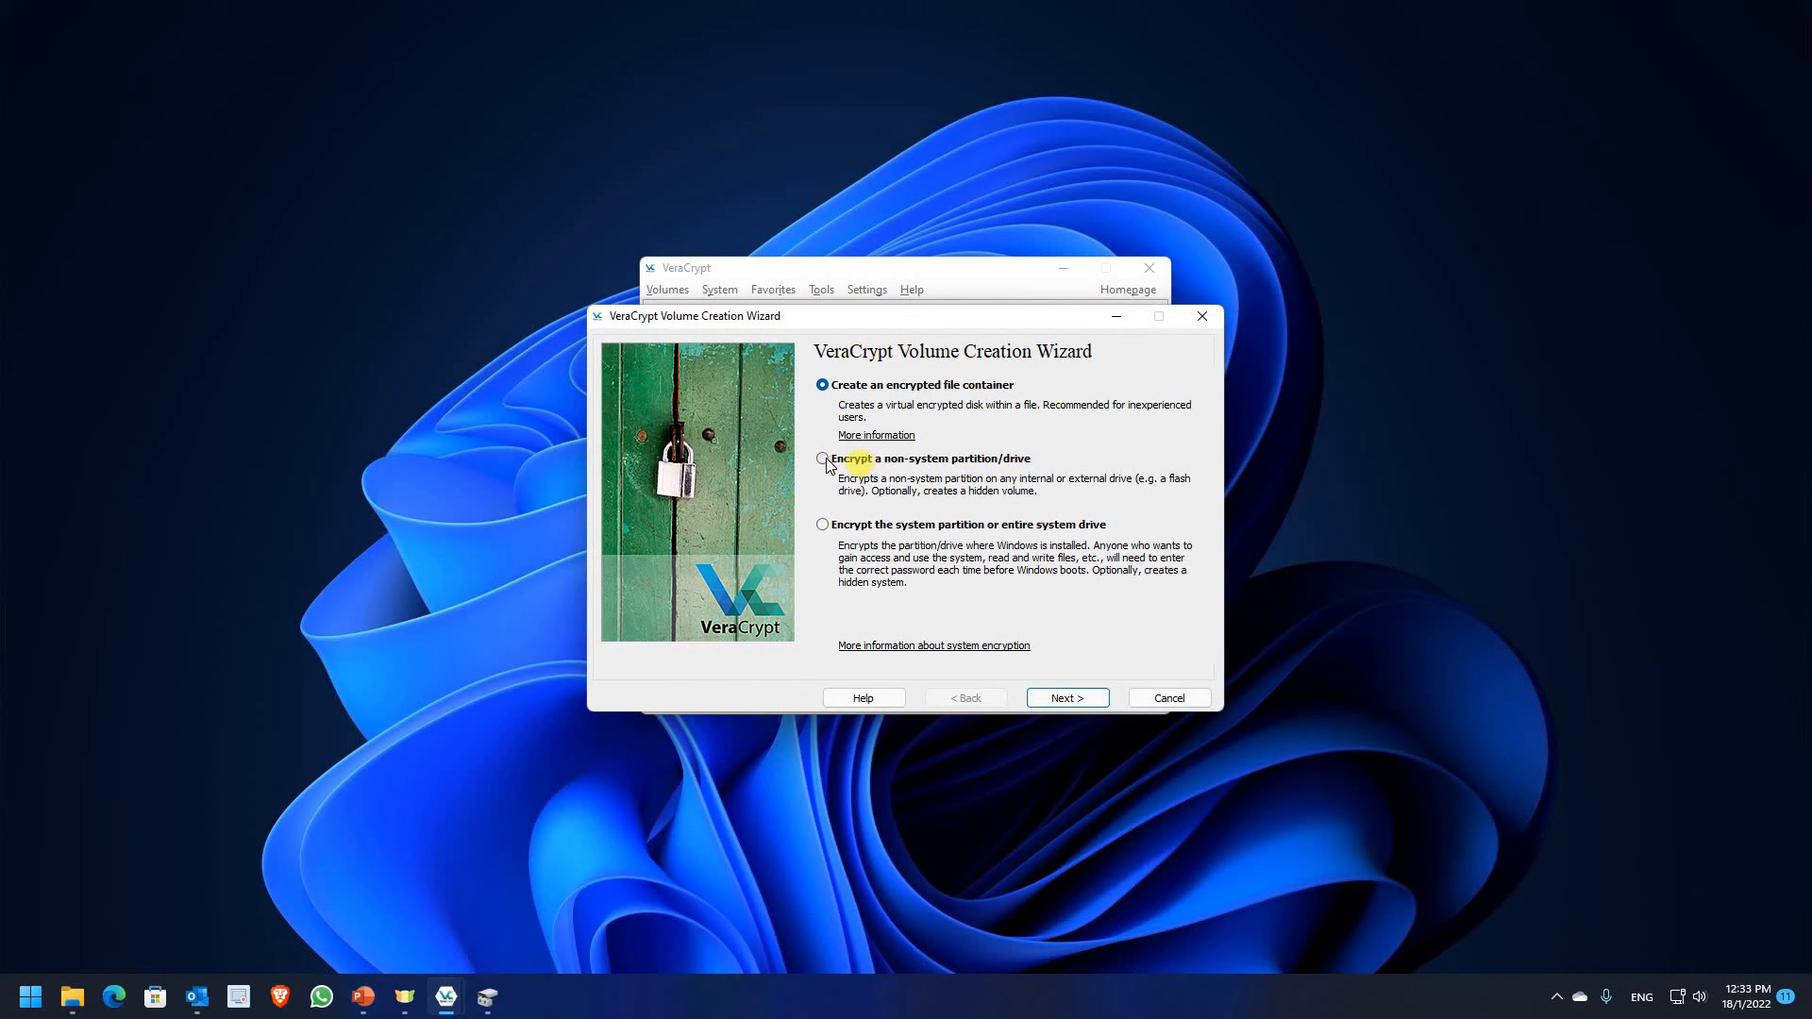
pyautogui.click(822, 459)
pyautogui.click(1095, 694)
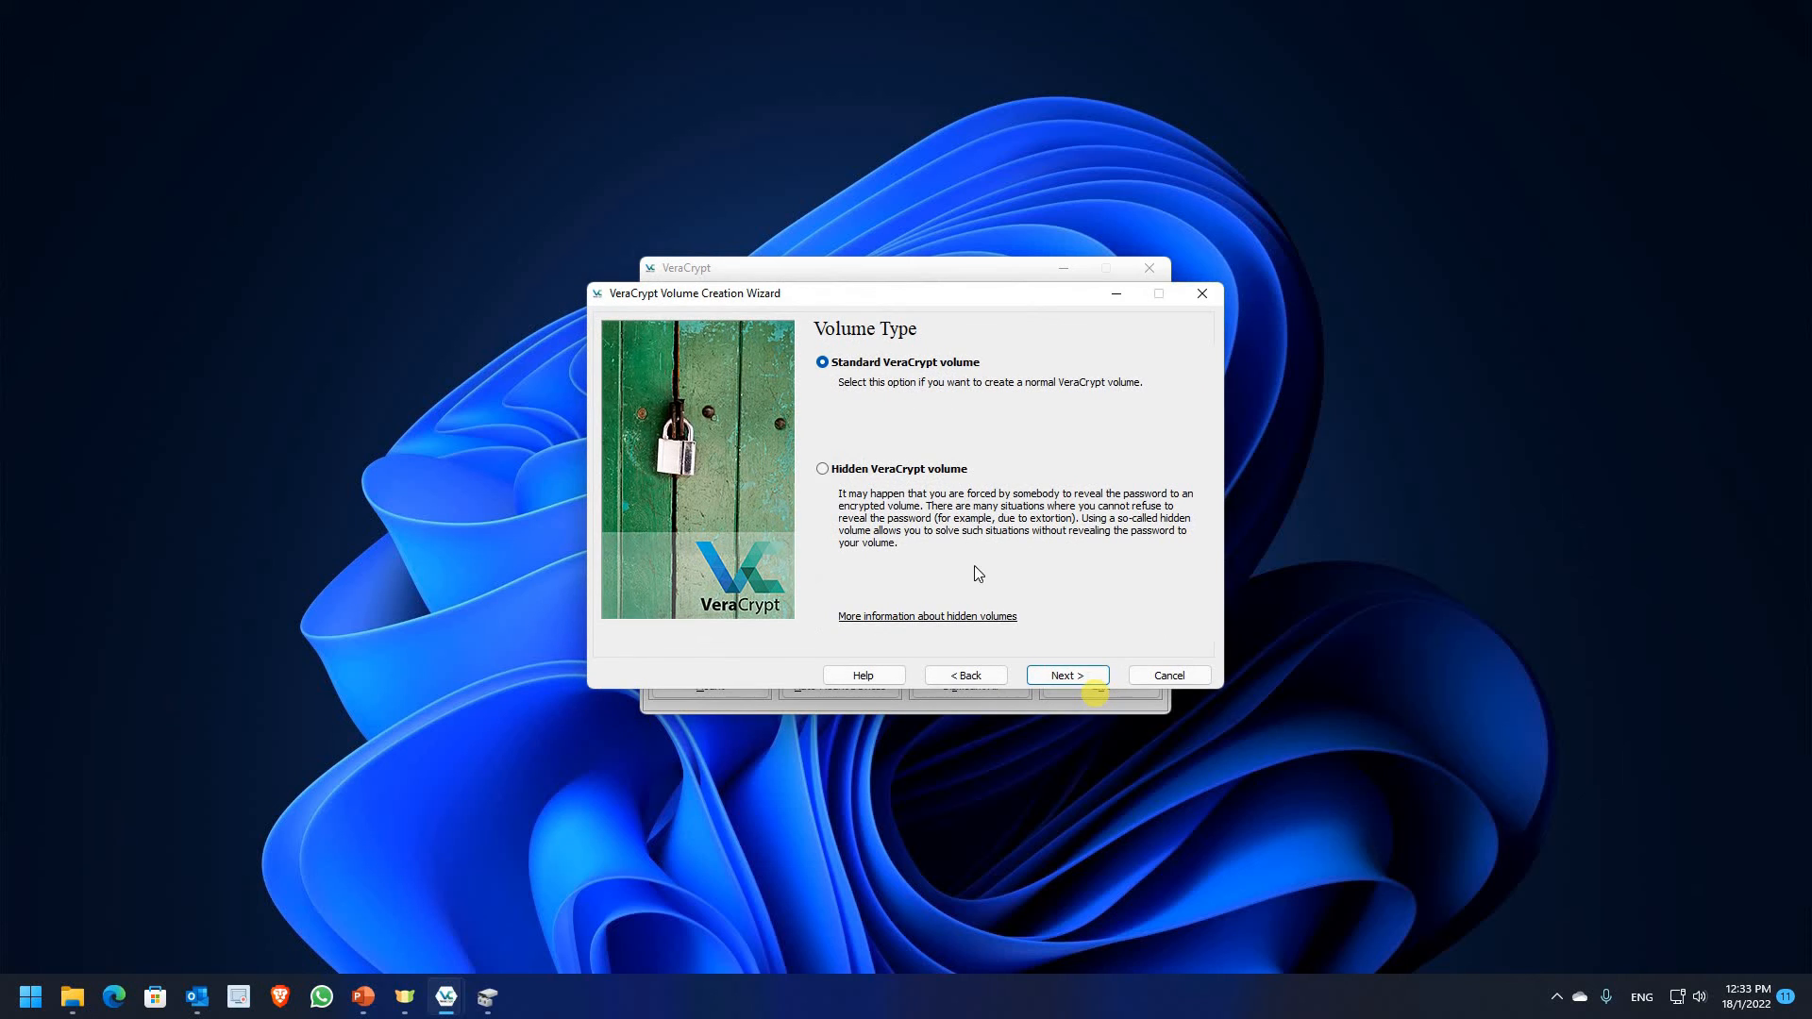
pyautogui.click(1067, 678)
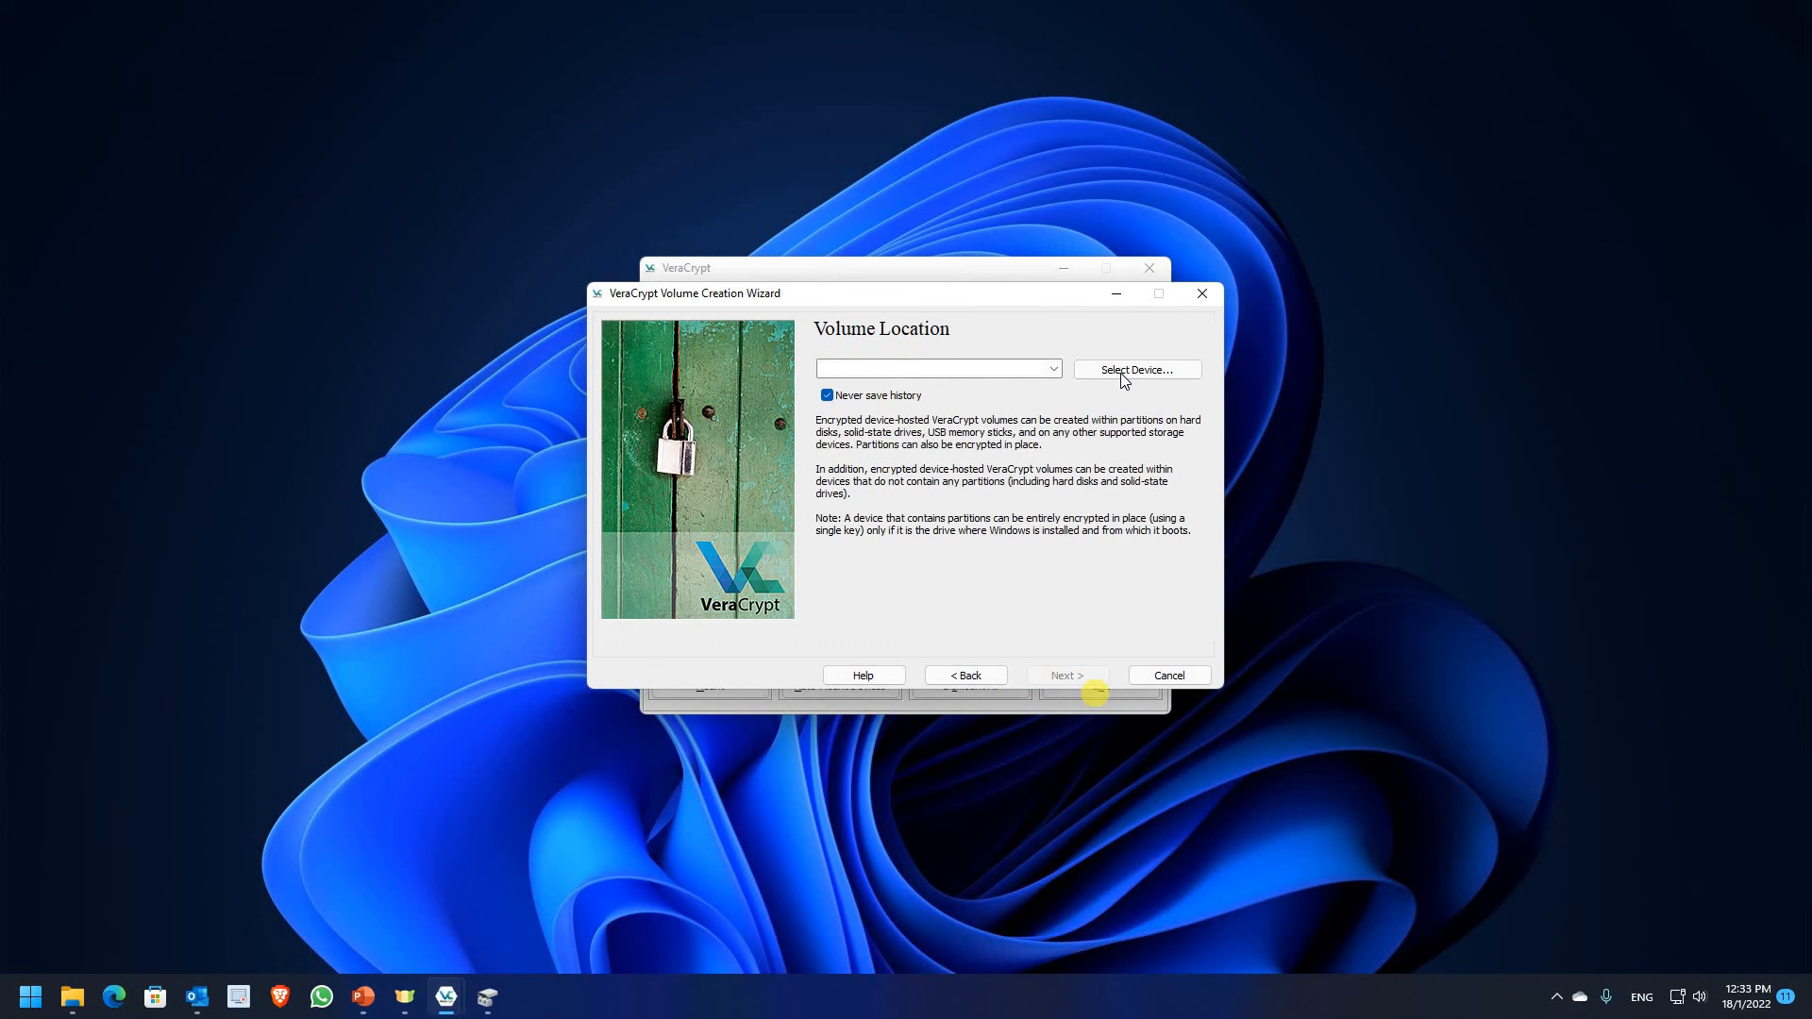
# Select Harddisk4 Partition5, the 9.8 GiB New Volume D:, as the volume location
pyautogui.click(1110, 379)
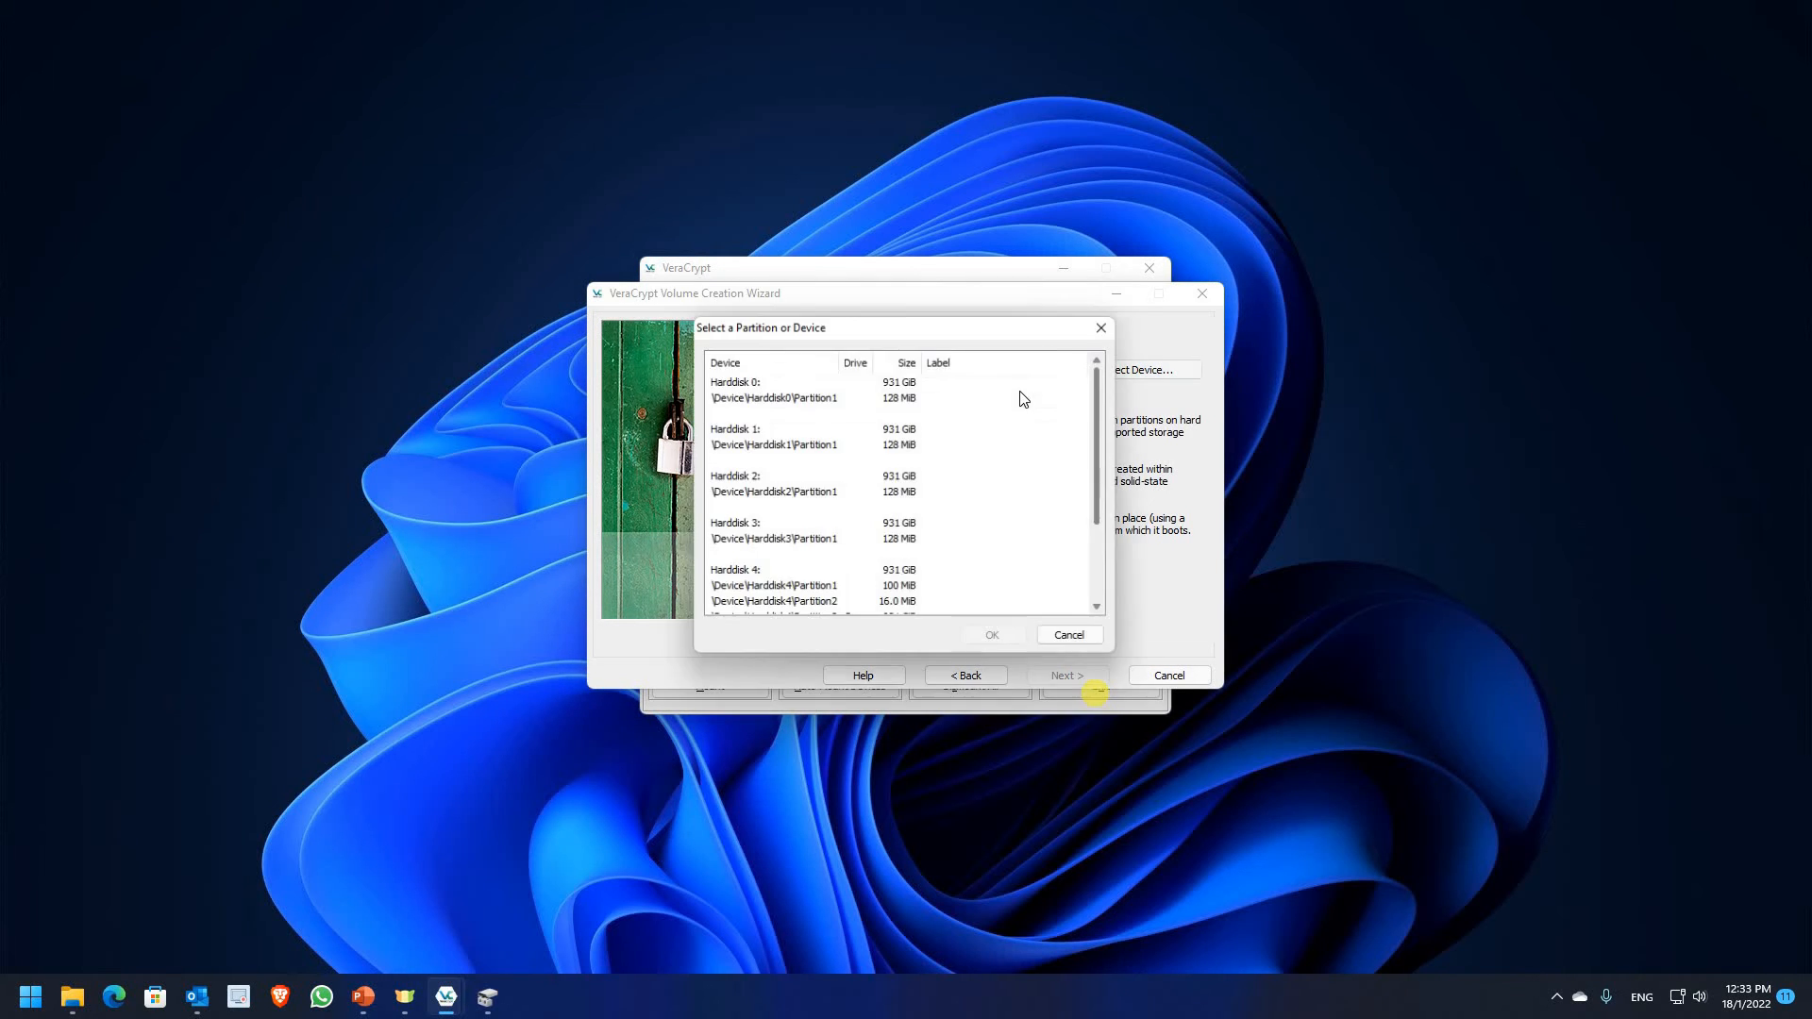
pyautogui.scroll(-3, 1030, 477)
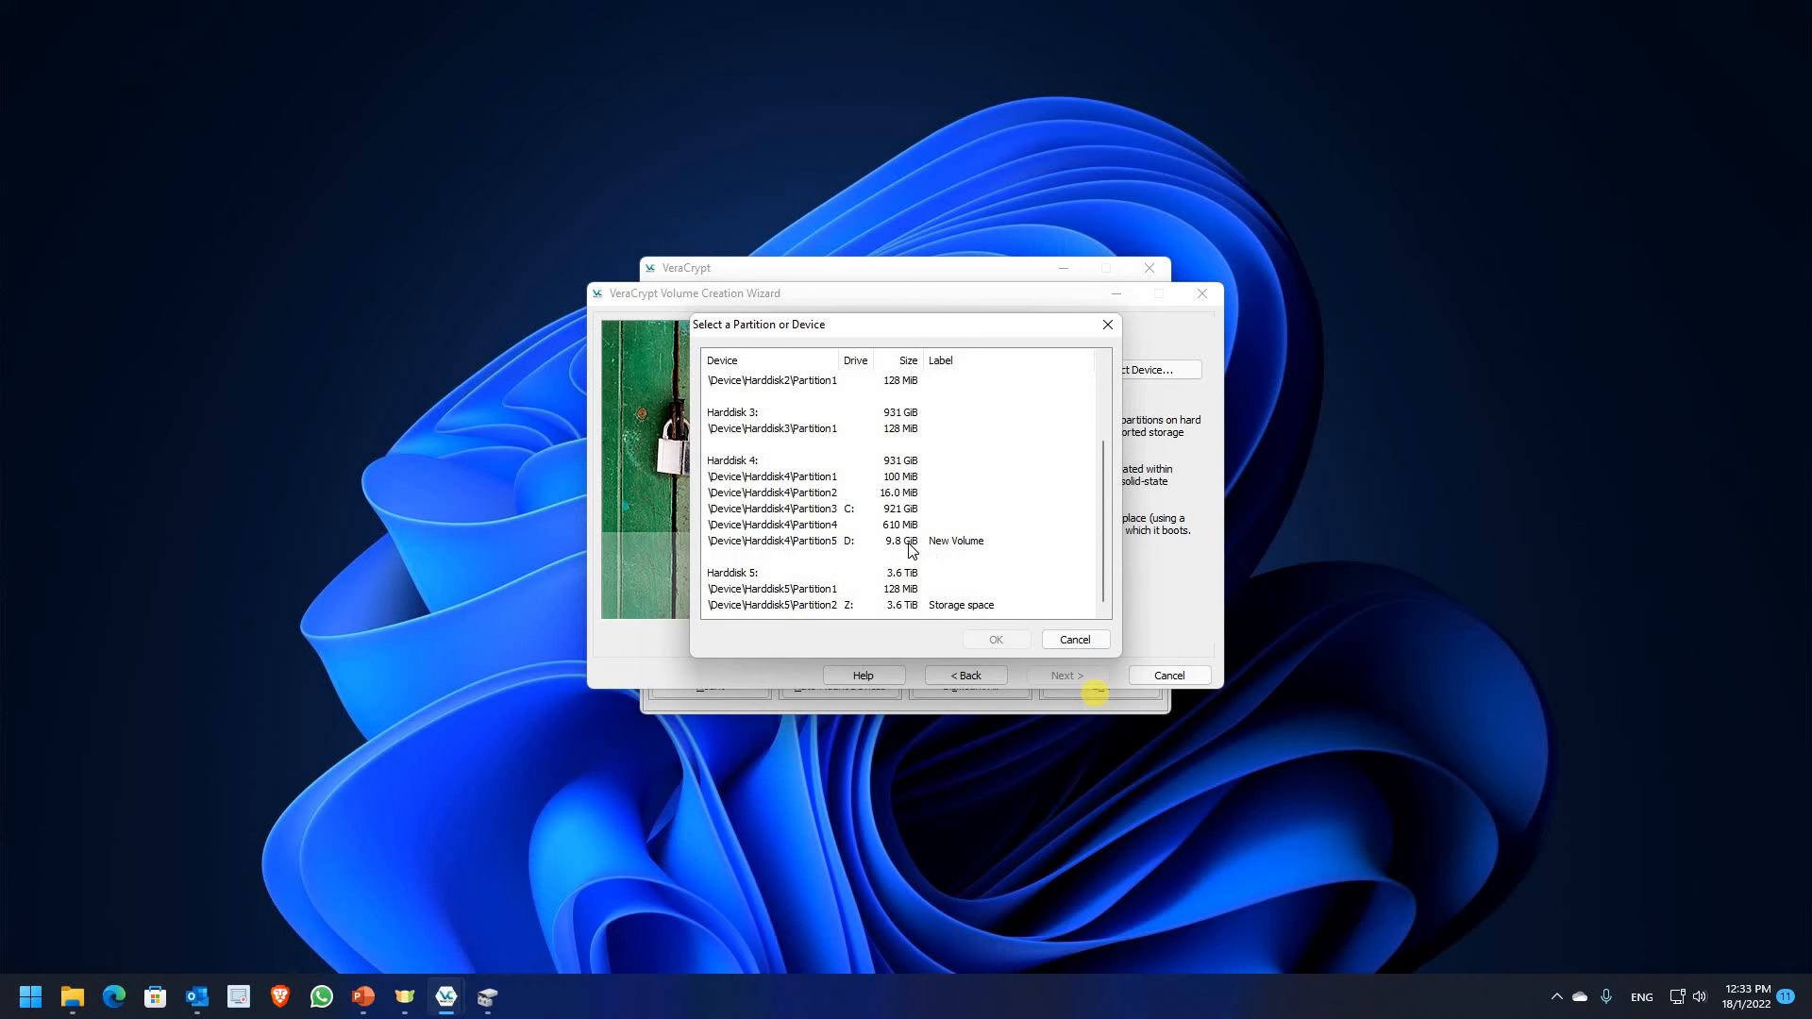
pyautogui.click(815, 547)
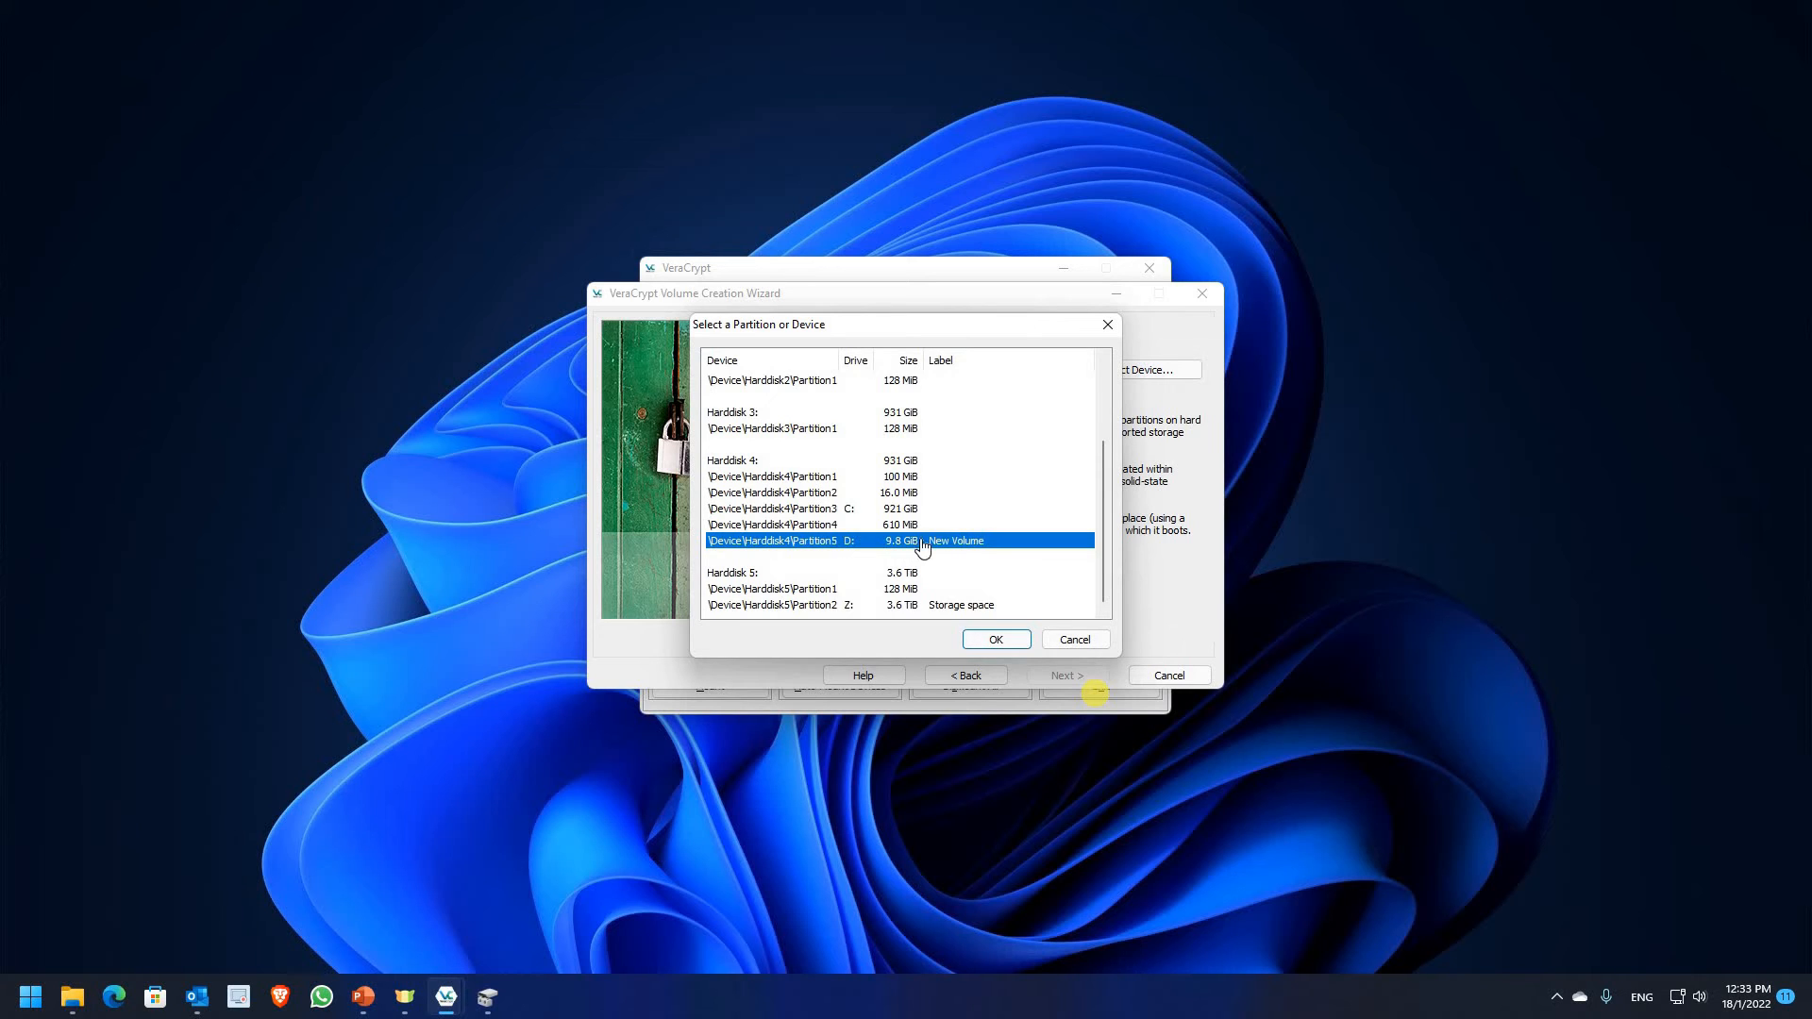
pyautogui.click(992, 641)
# Keep create-and-format mode, AES with SHA-512, and the 9.77 GiB partition size
pyautogui.click(1073, 676)
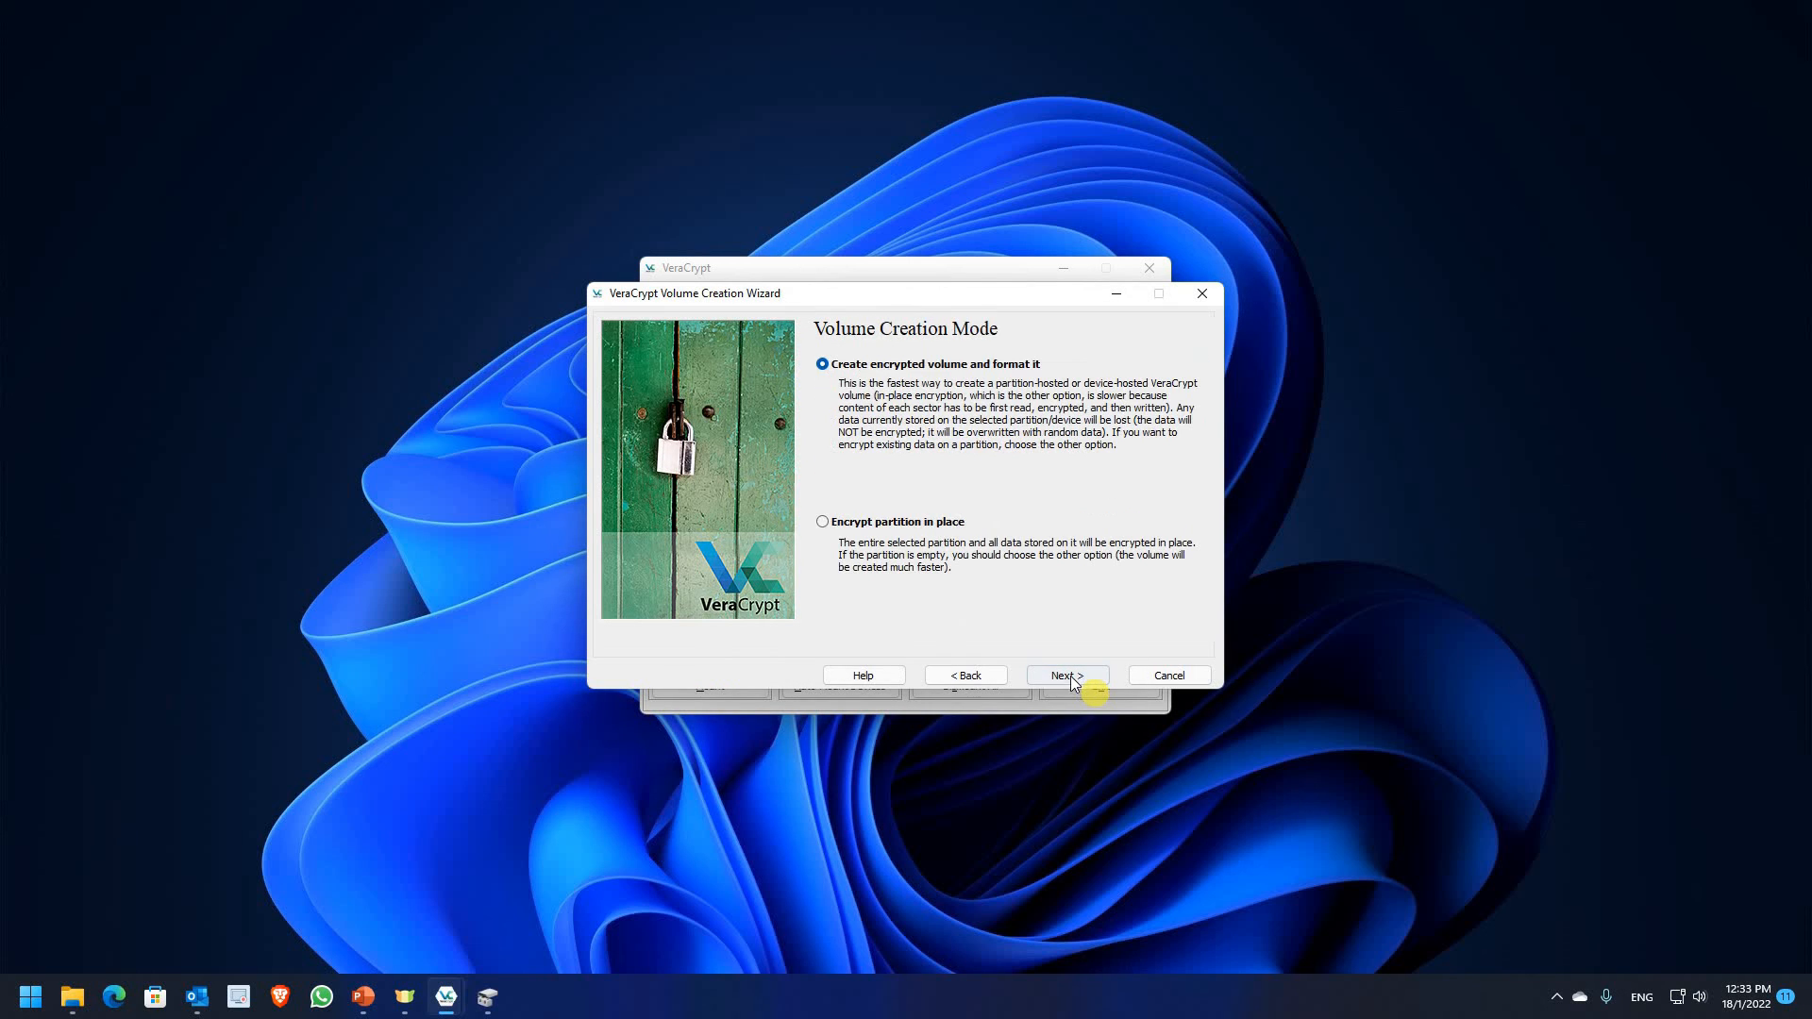
pyautogui.click(1072, 676)
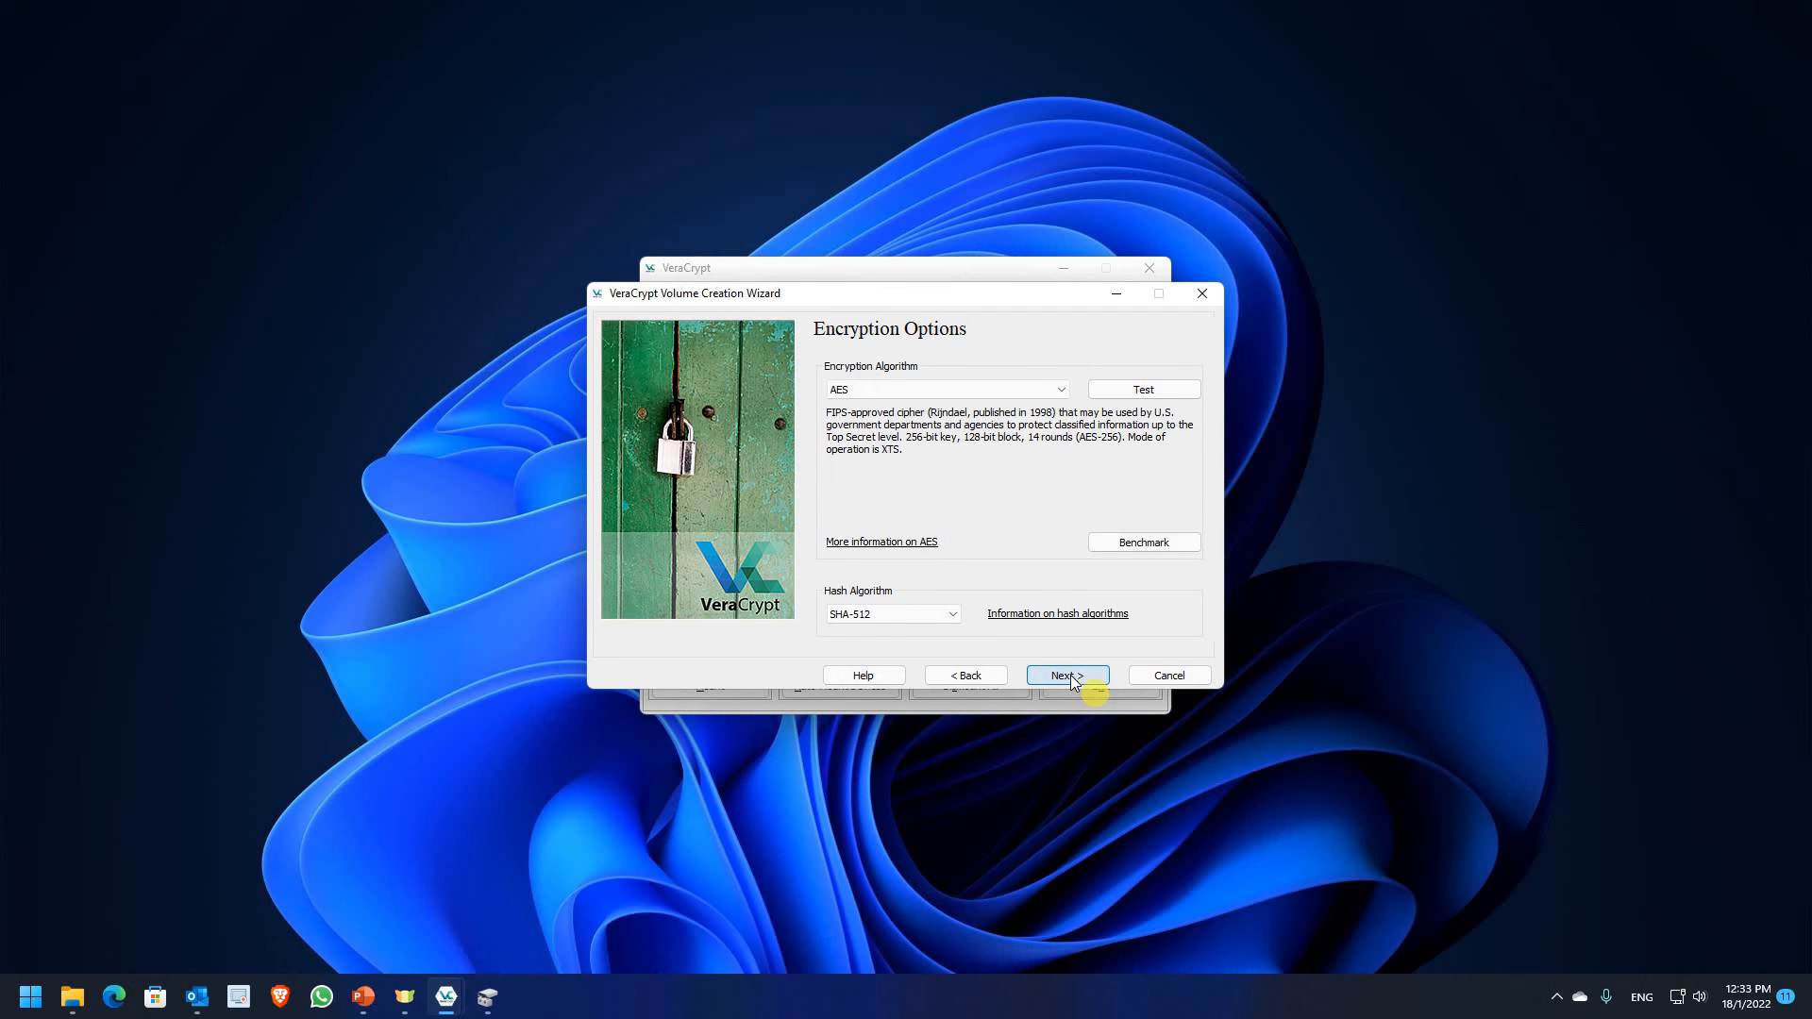
pyautogui.click(1072, 676)
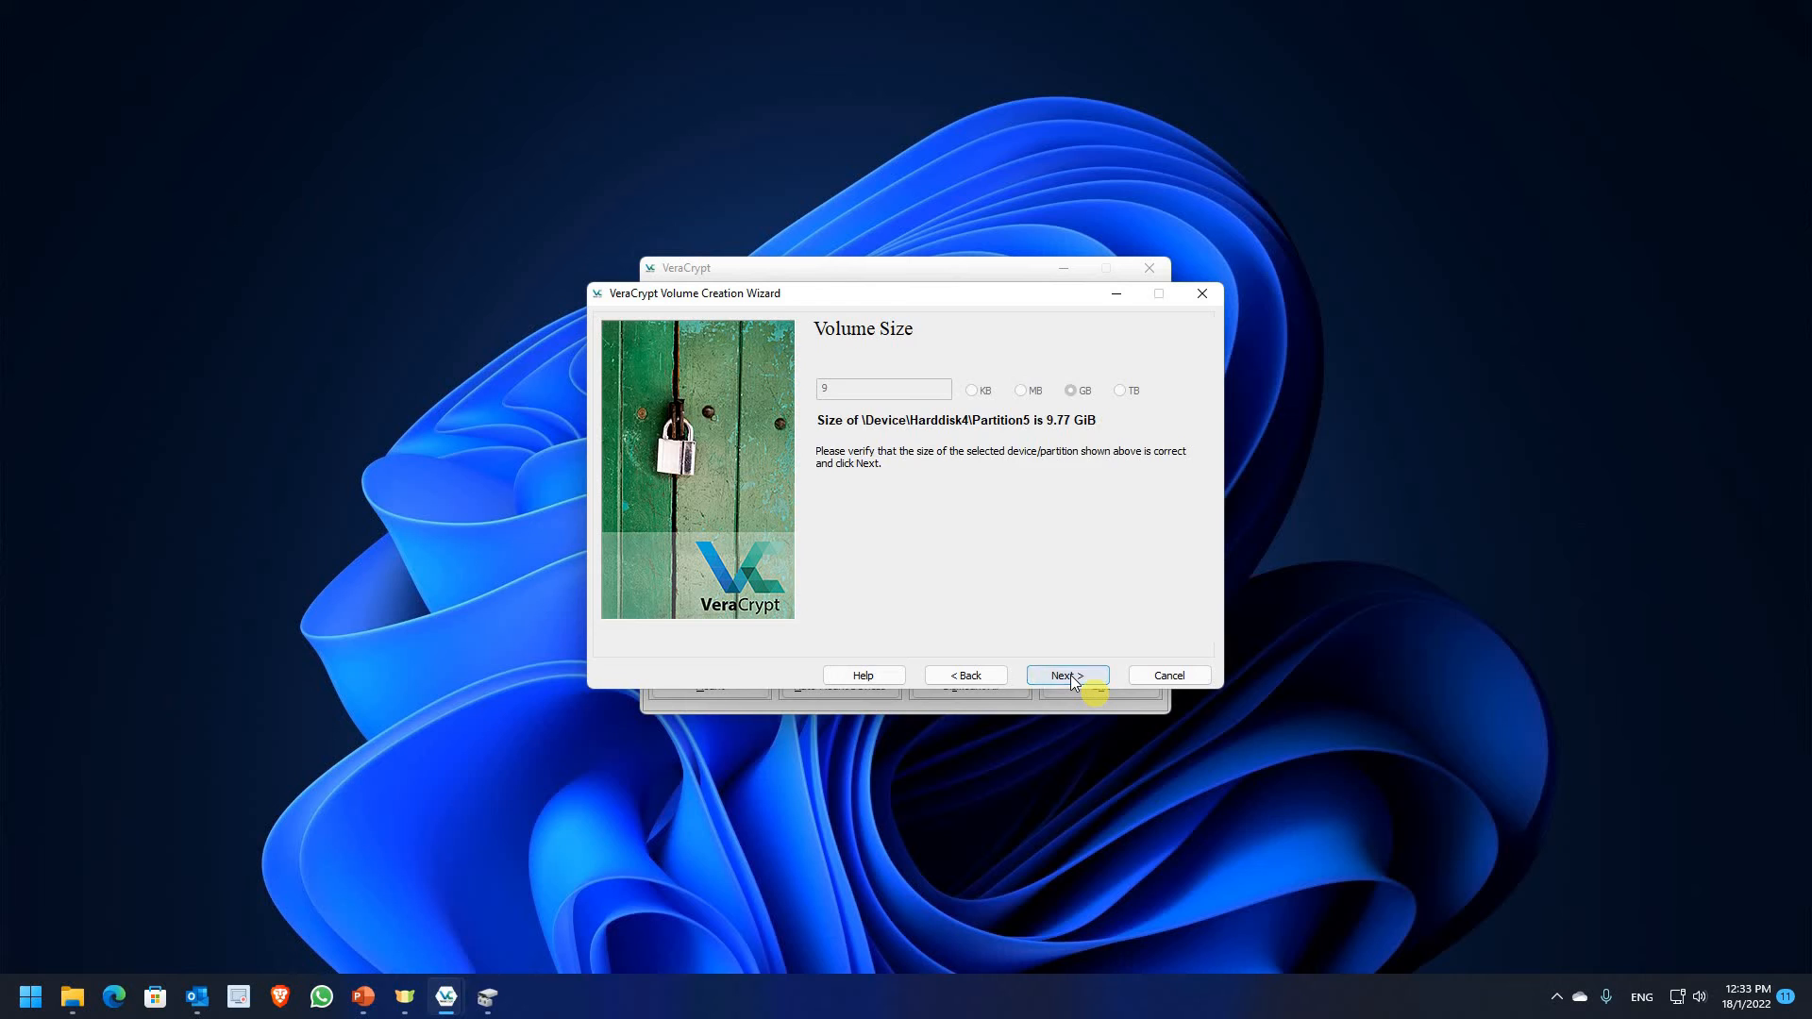
pyautogui.click(1072, 675)
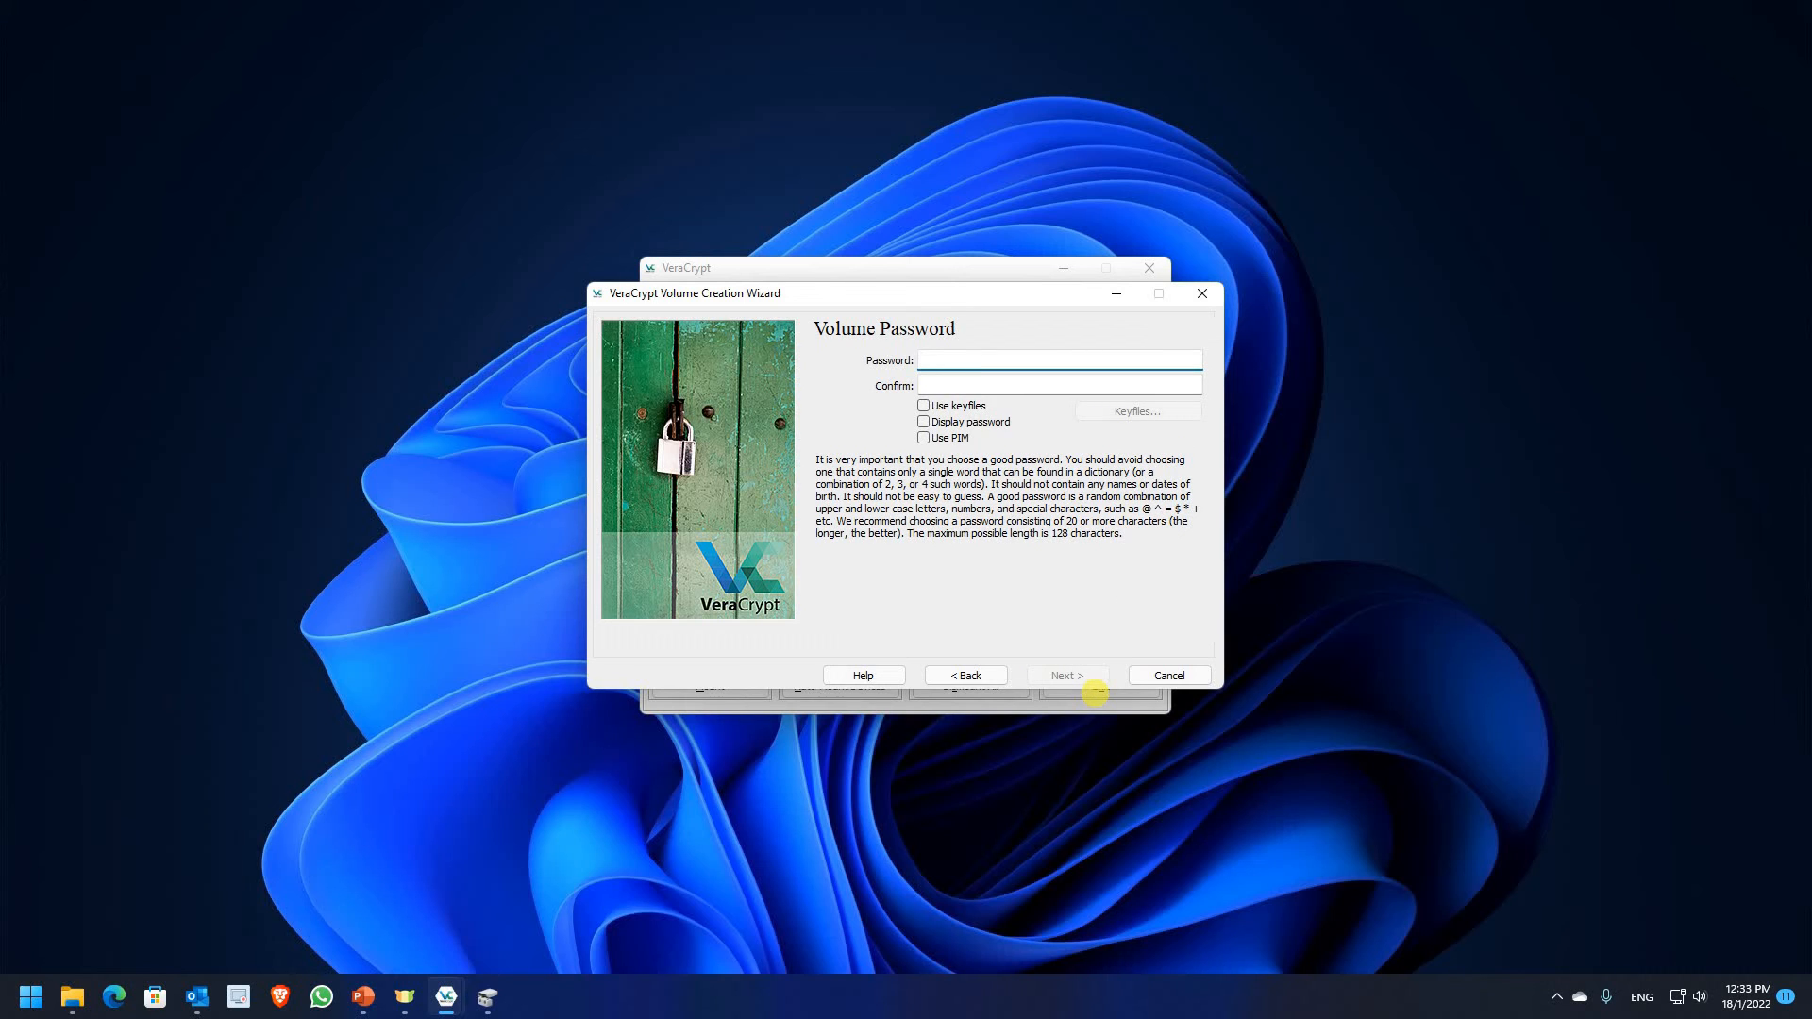
# Enter and confirm the volume password, accepting the short-password warning
pyautogui.write('*')
pyautogui.press('Tab')
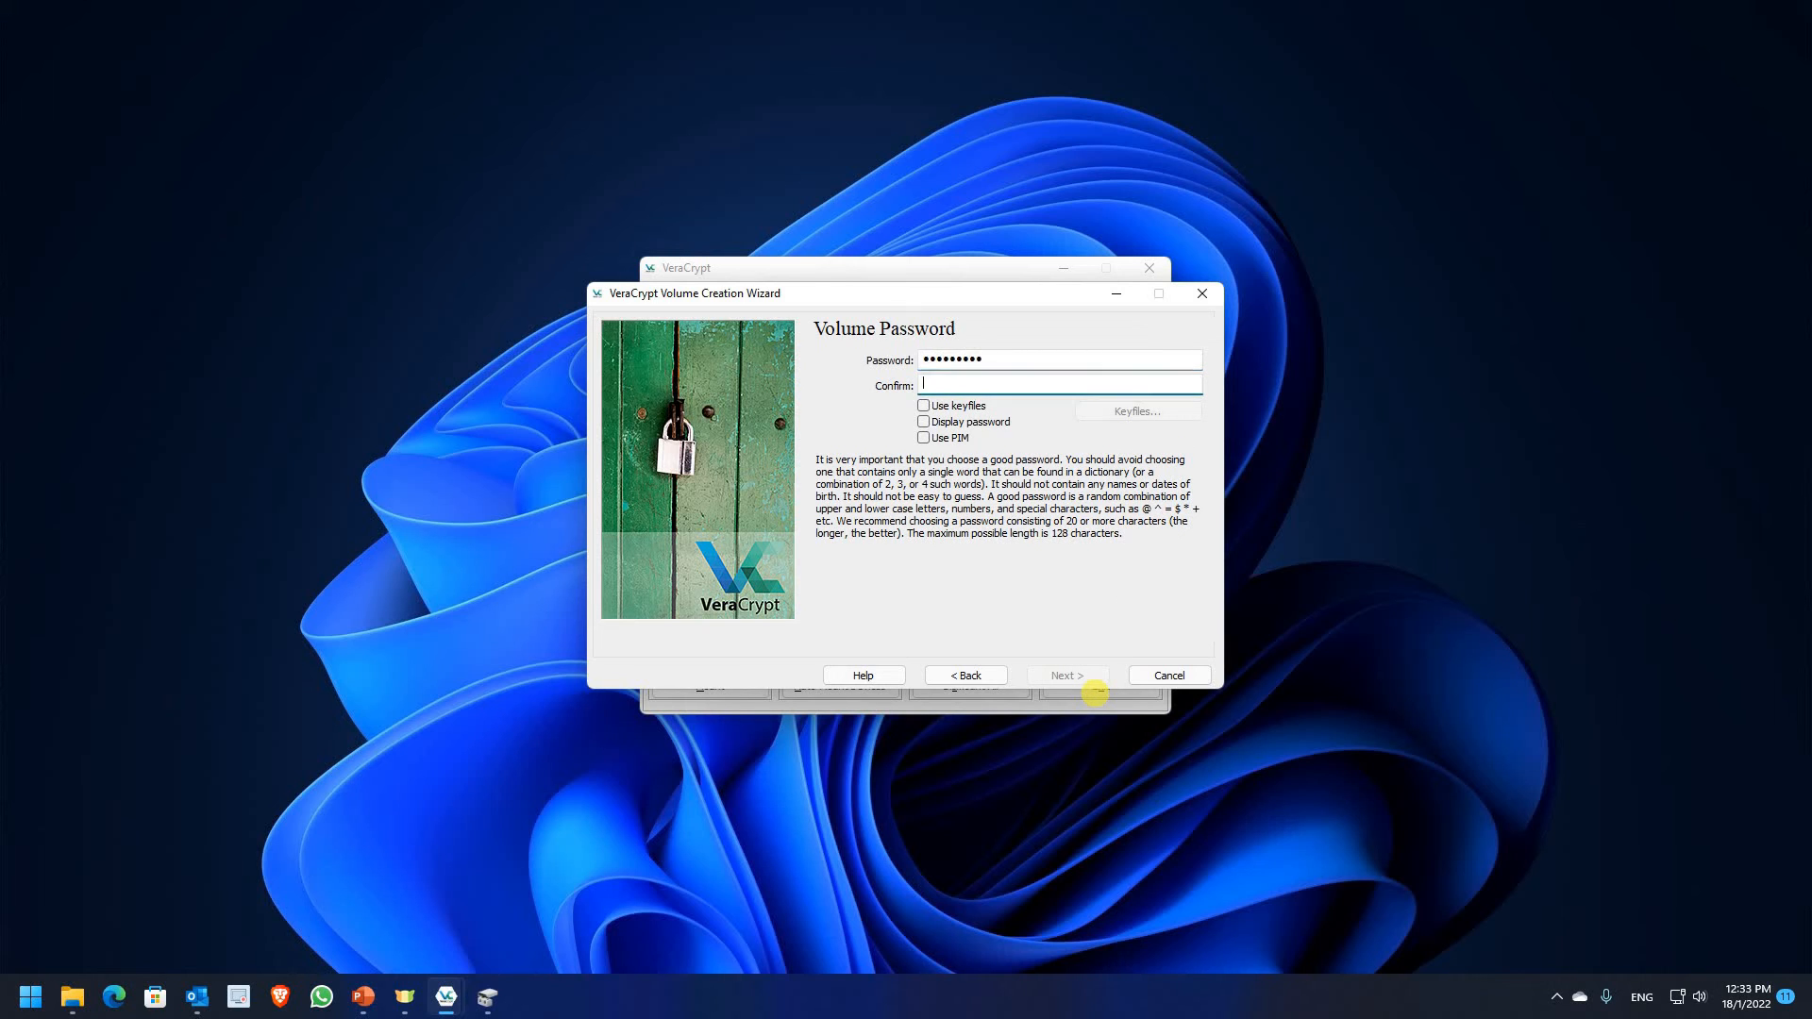
pyautogui.write('*********')
pyautogui.press('Return')
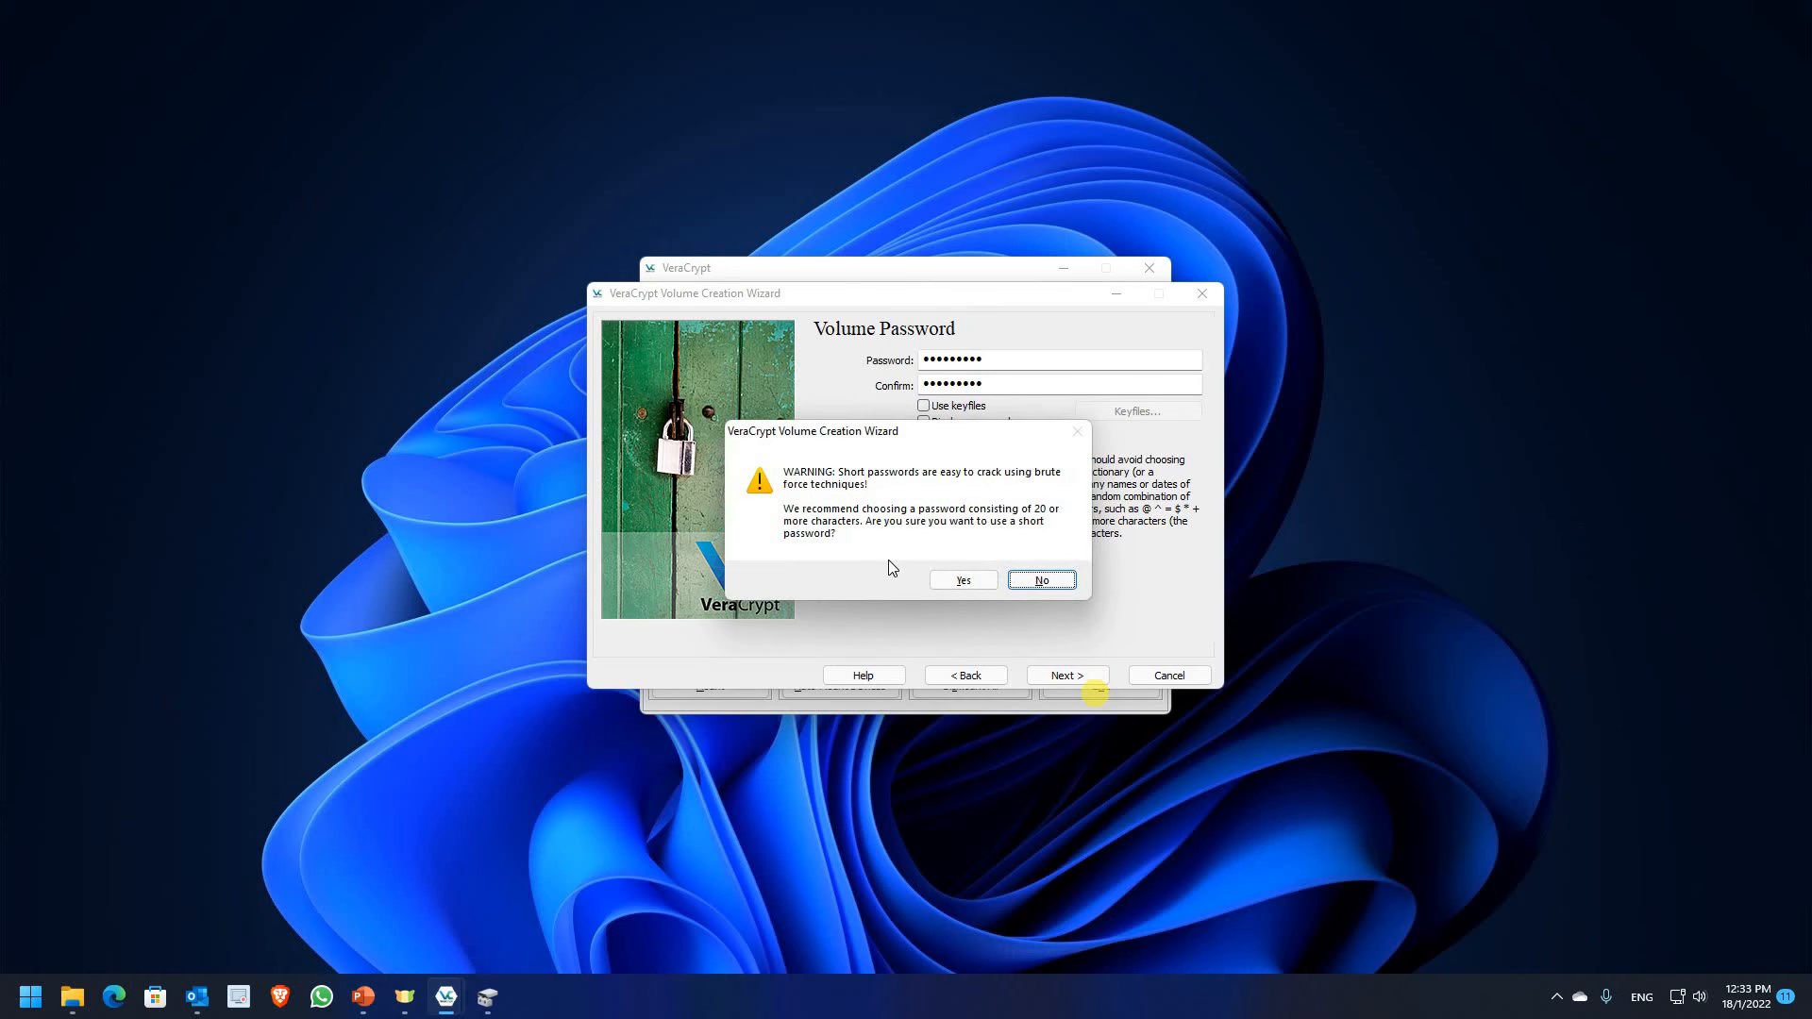
pyautogui.click(952, 579)
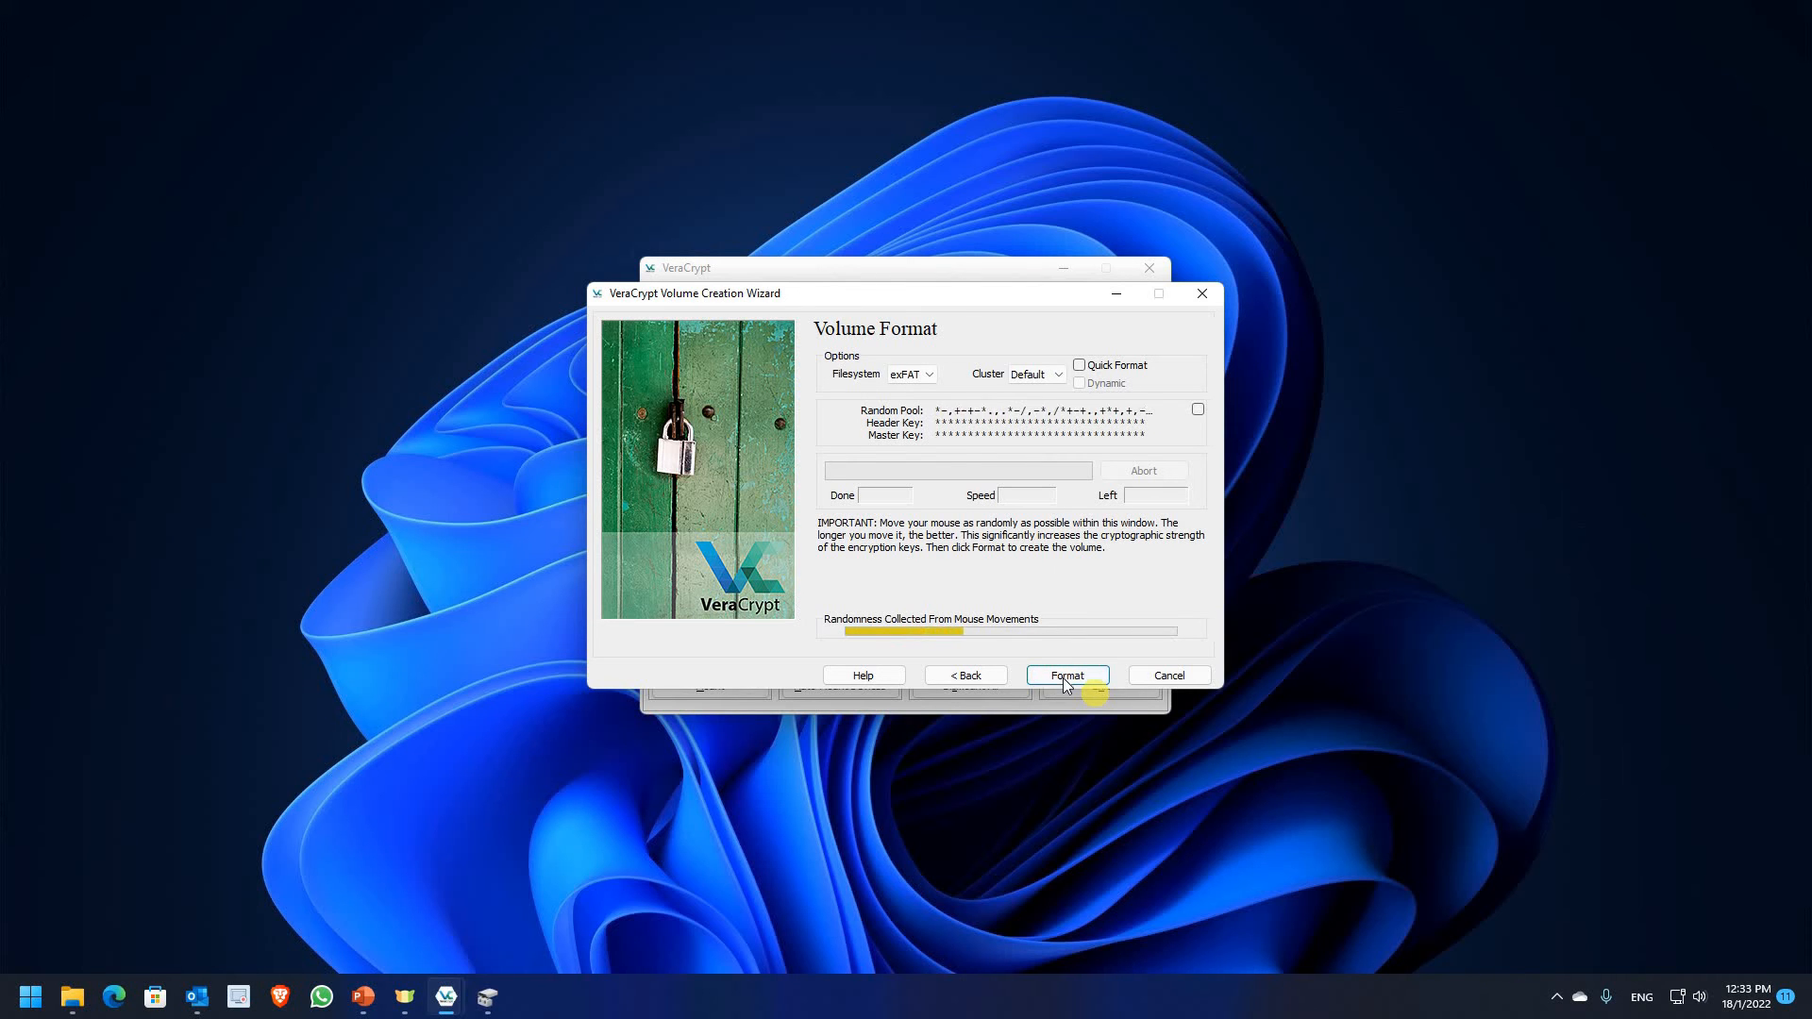
# Format partition D: as an encrypted exFAT volume, acknowledging all prompts, then exit the wizard
pyautogui.click(1062, 677)
pyautogui.click(981, 576)
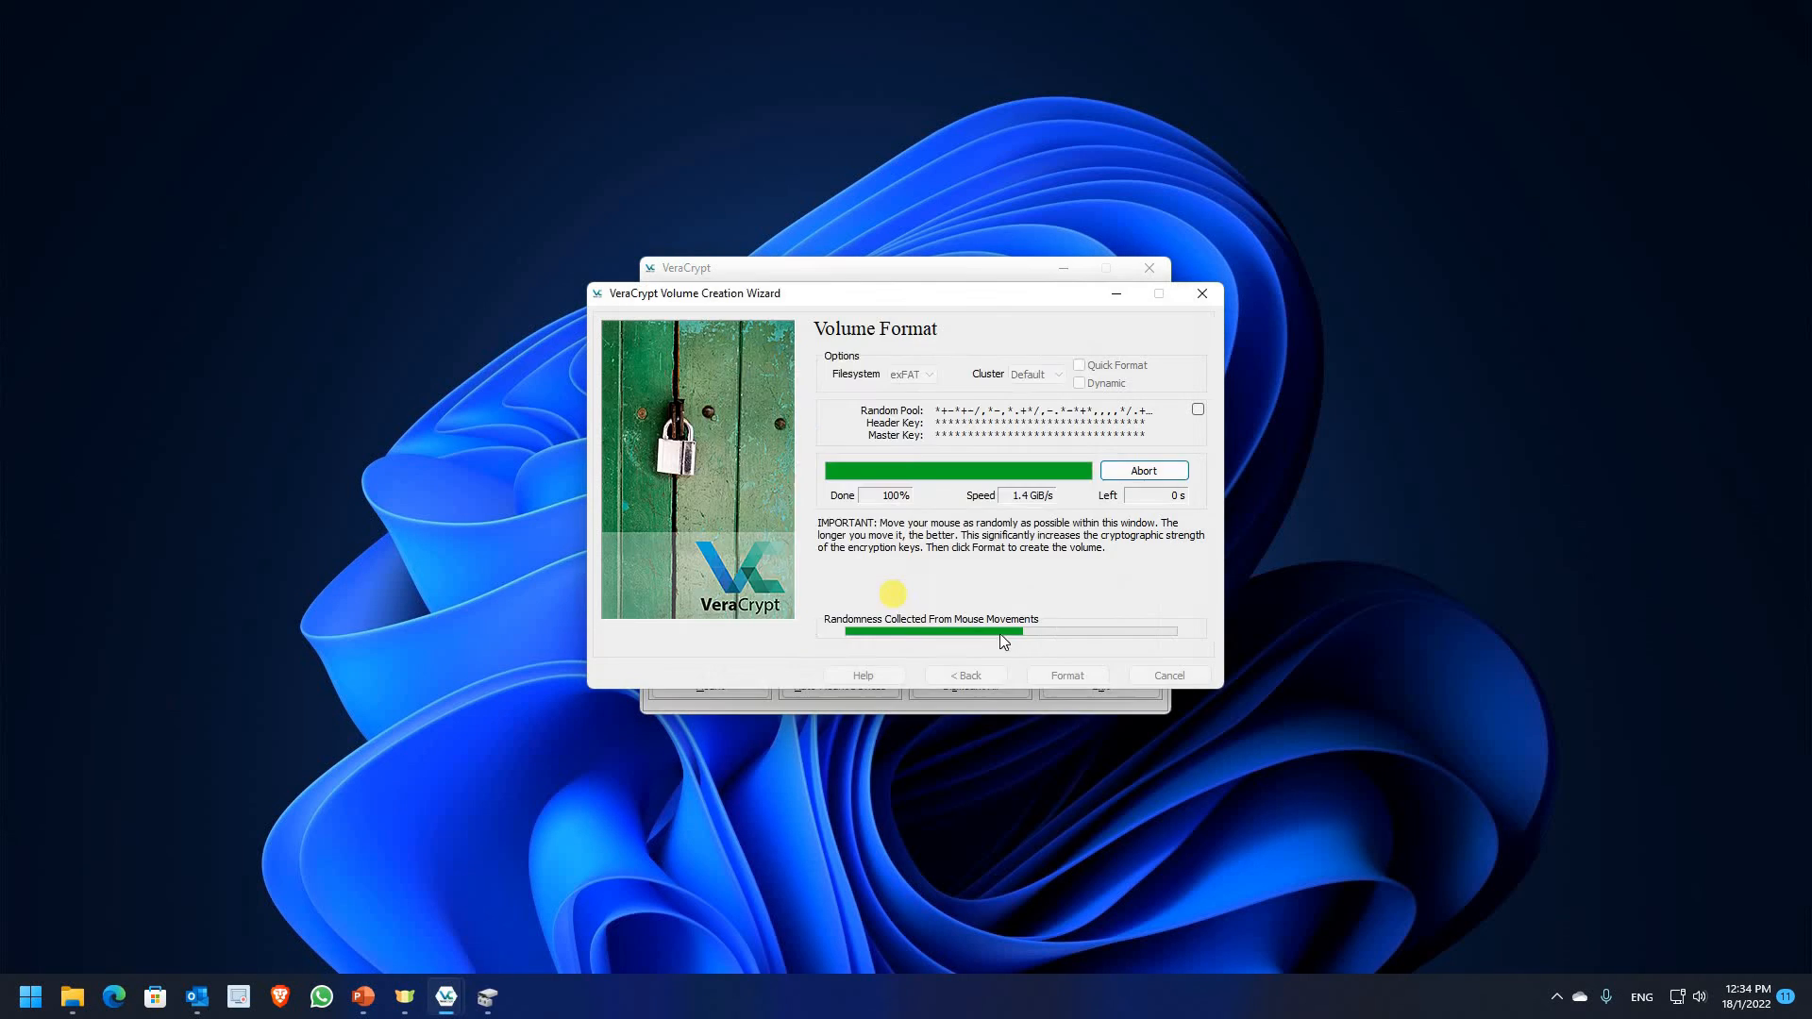
pyautogui.click(1055, 653)
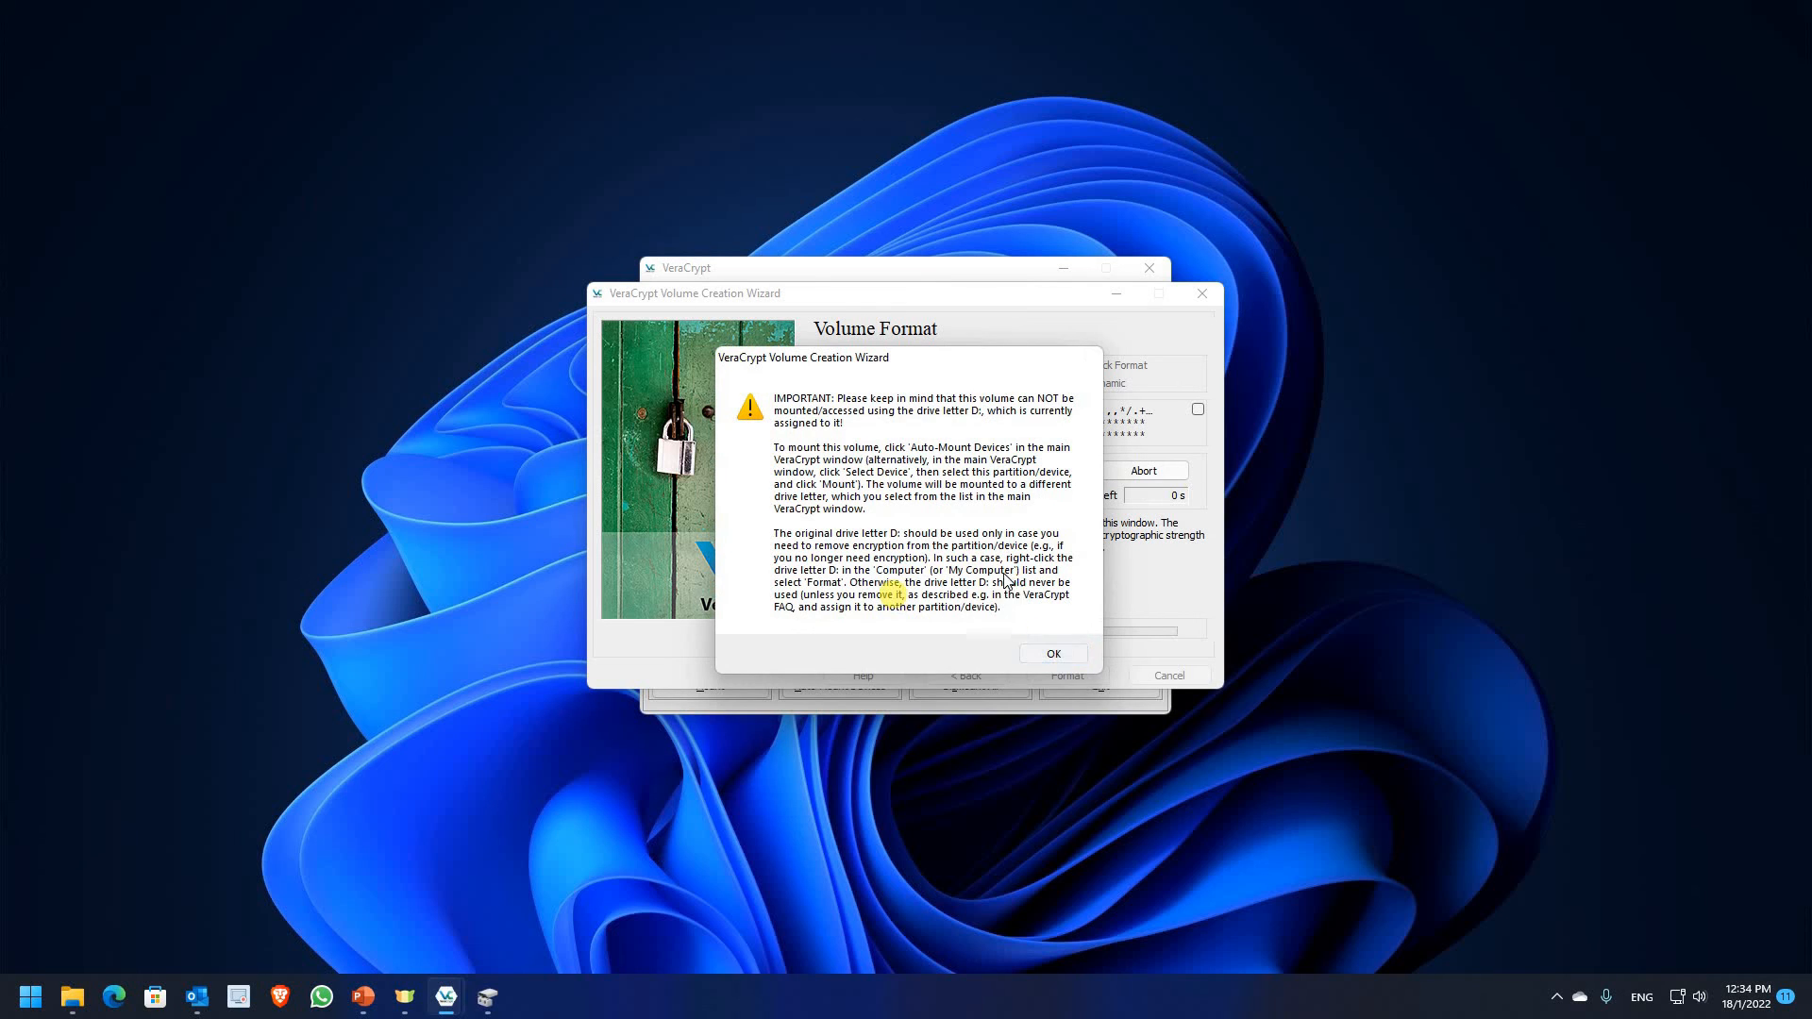
pyautogui.press('Return')
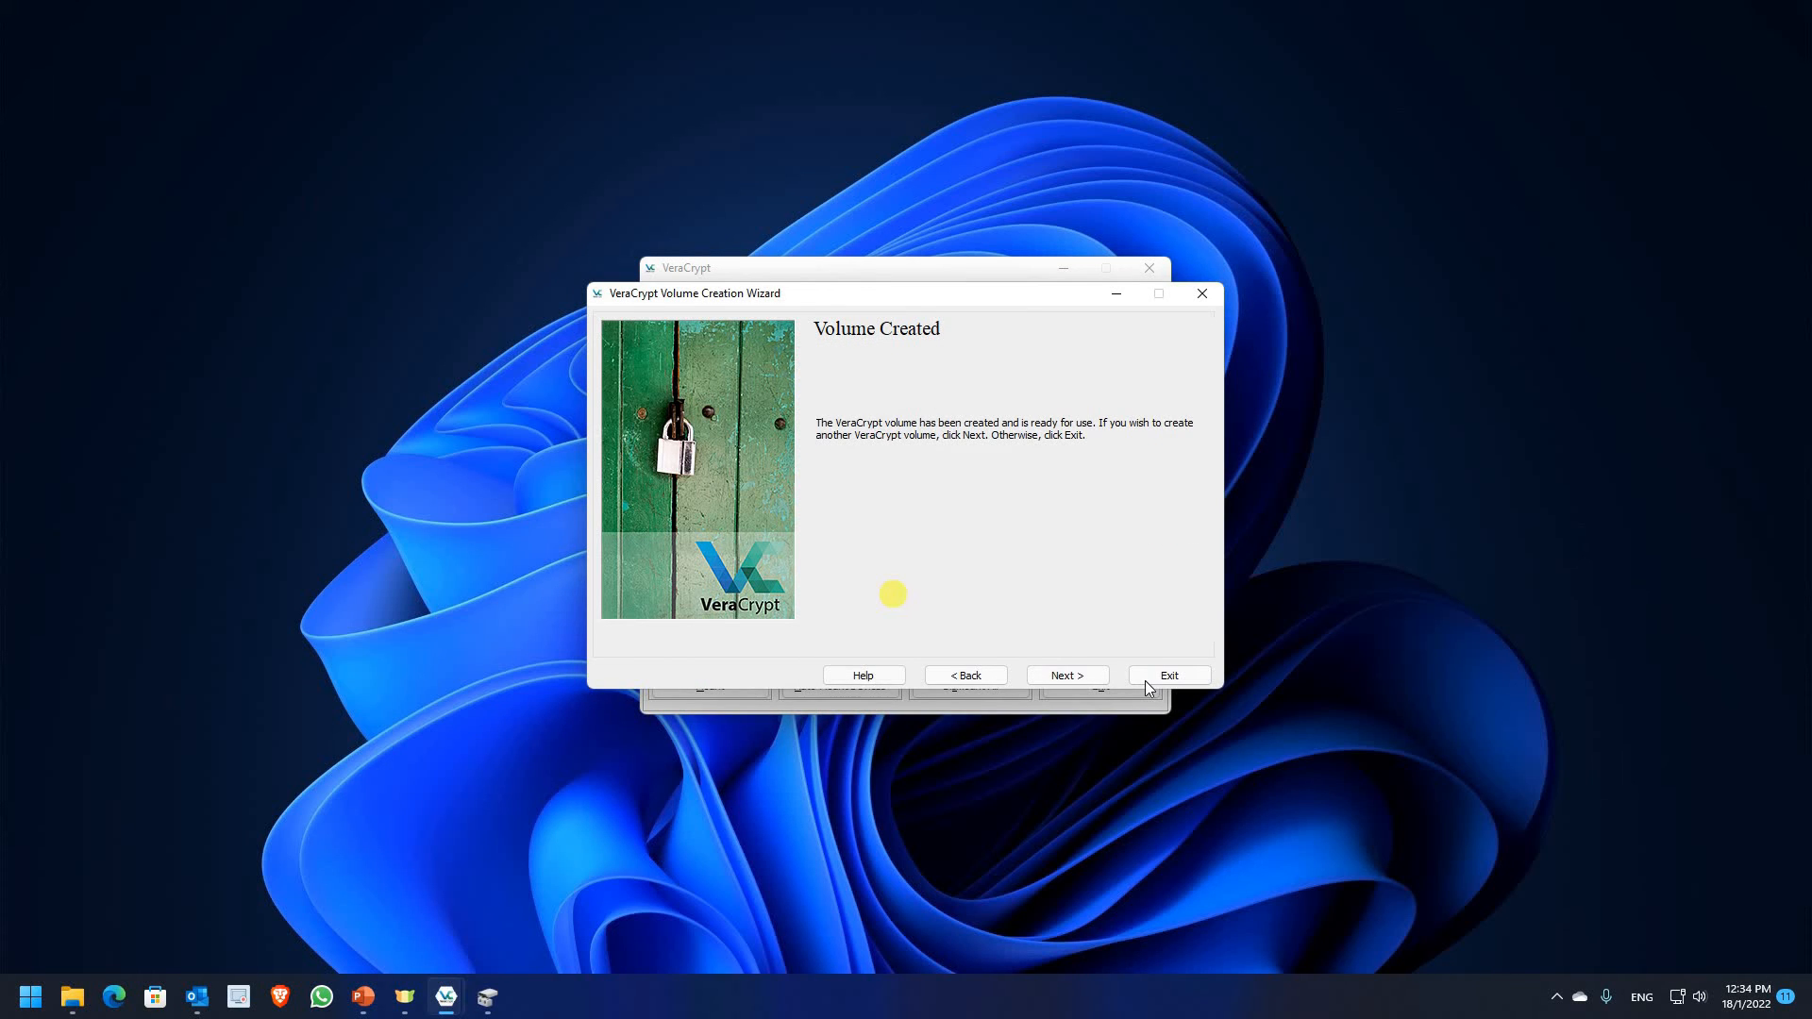
pyautogui.click(1146, 681)
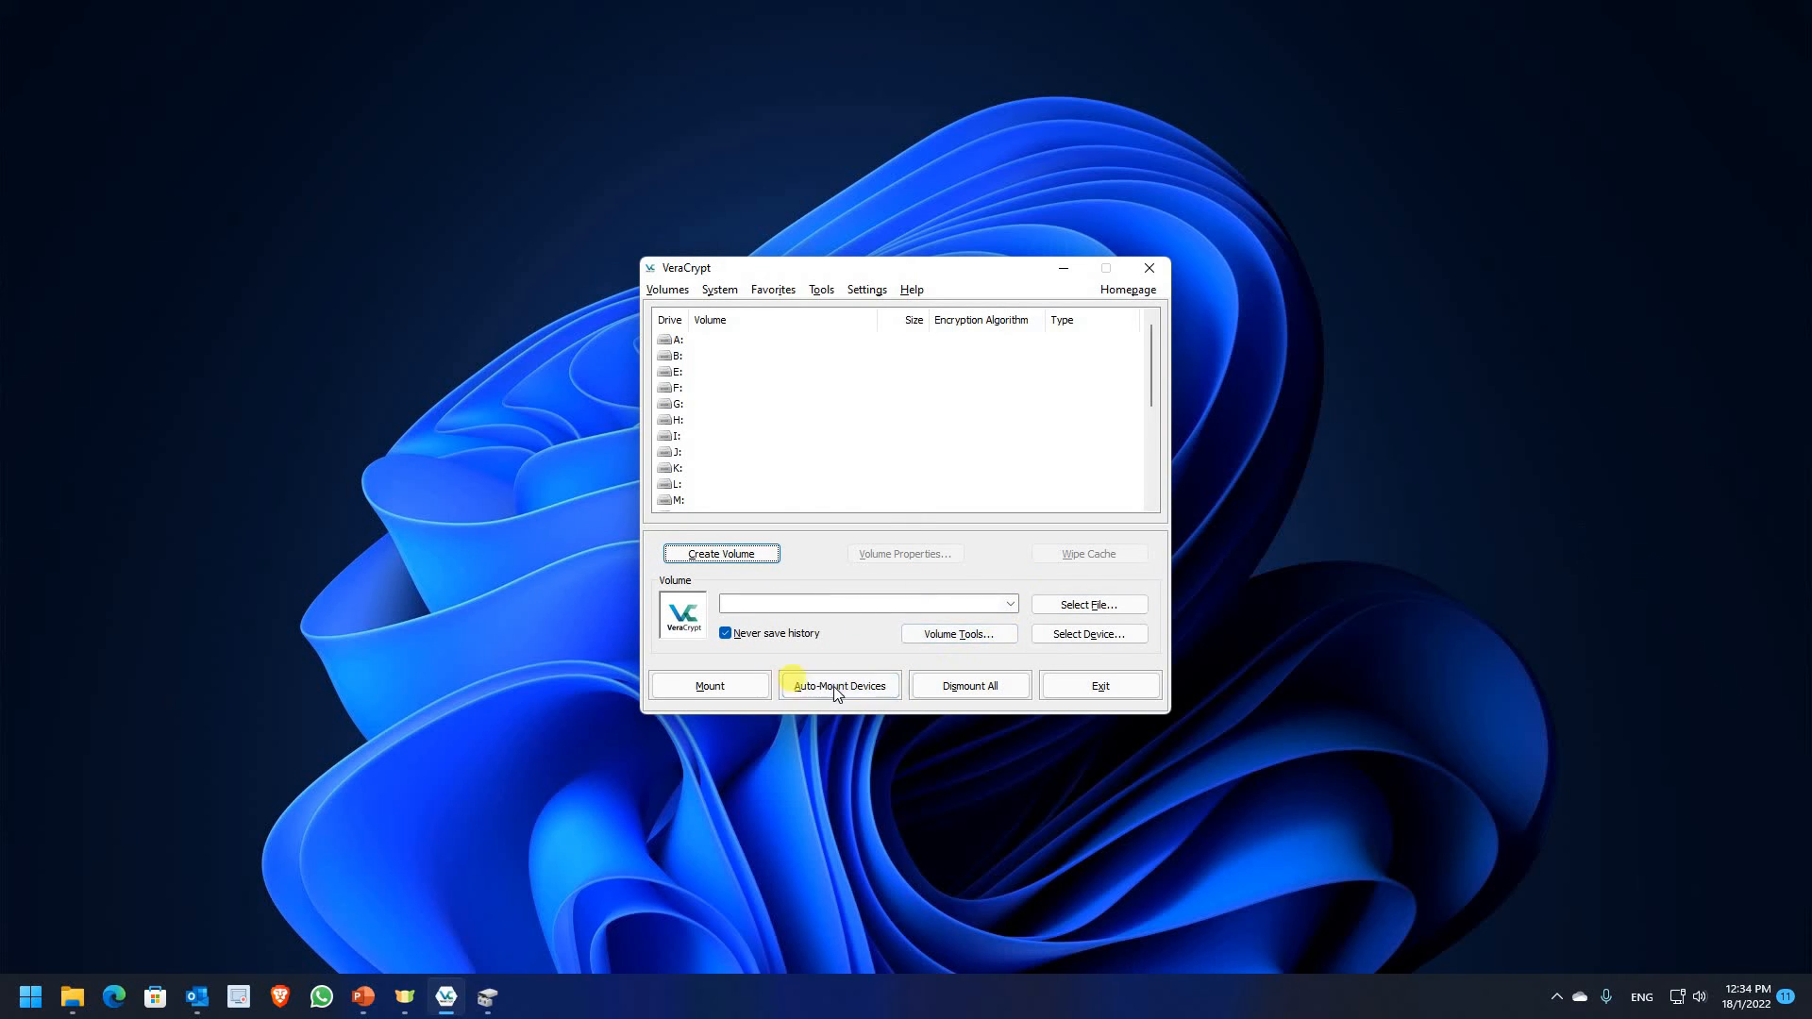
# Auto-mount the encrypted partition with its password so it appears as E: (9.8 GB, AES)
pyautogui.click(1000, 556)
pyautogui.click(674, 355)
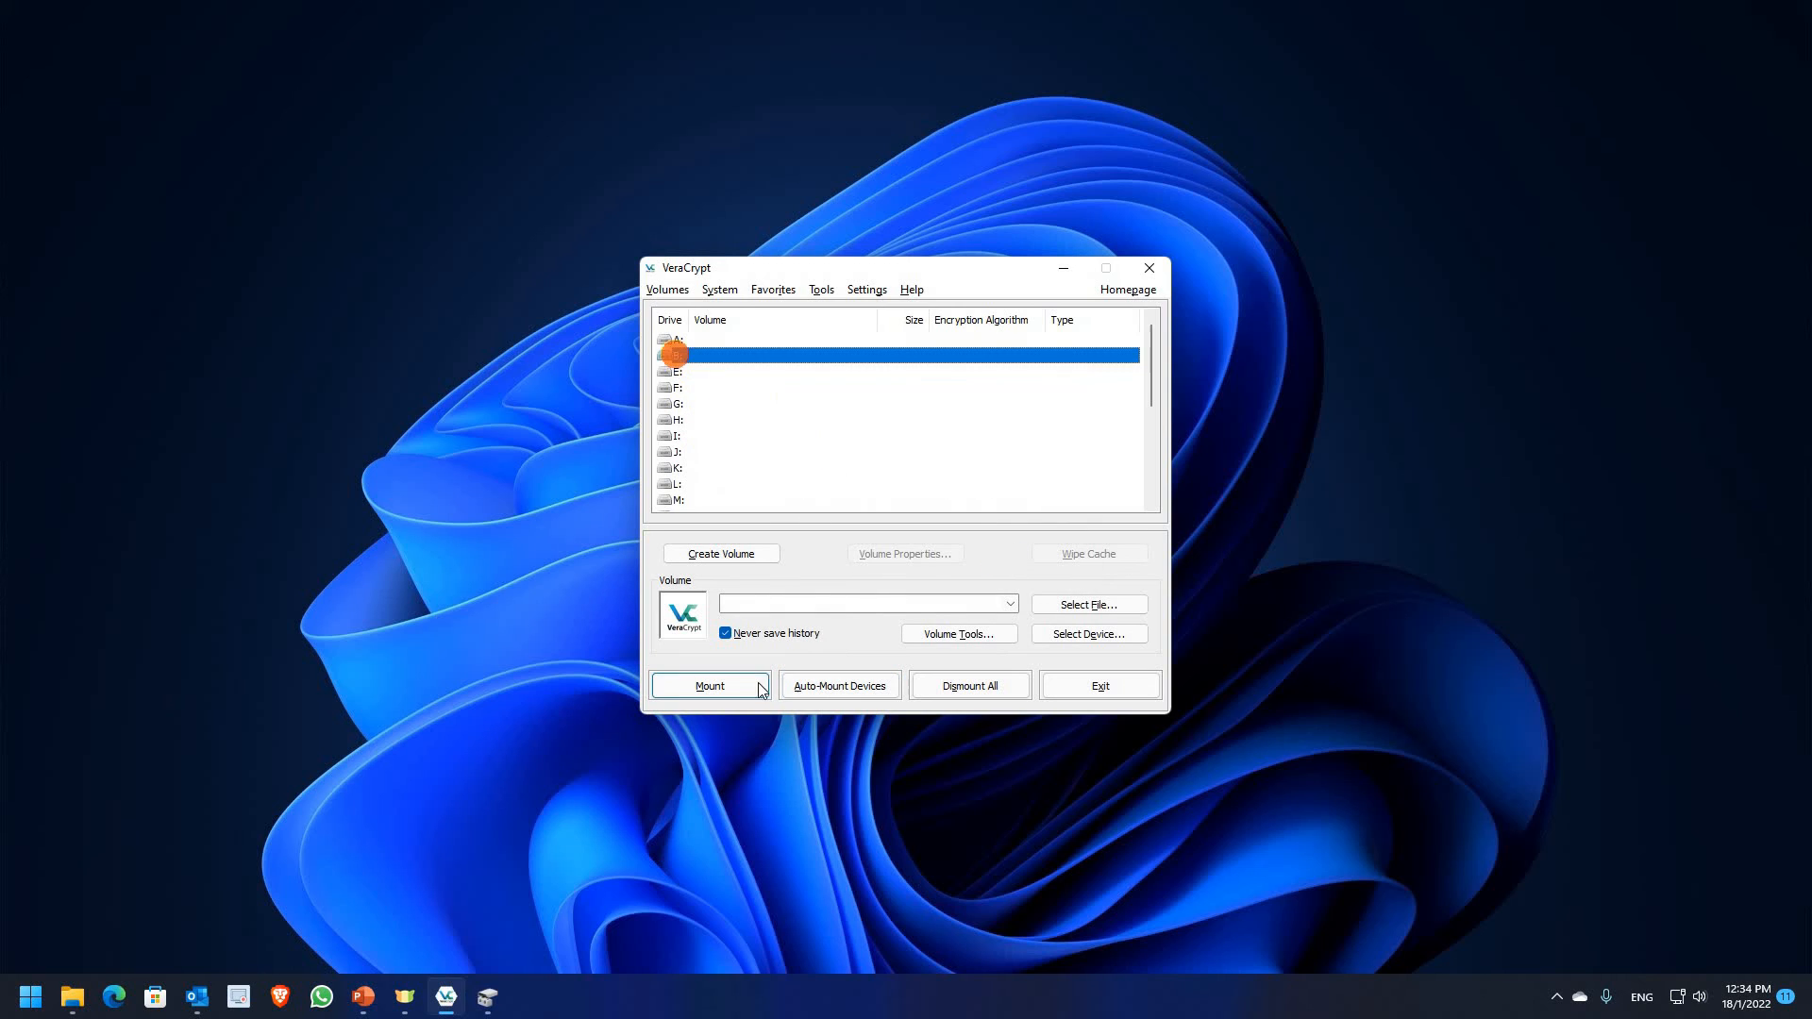
pyautogui.click(841, 687)
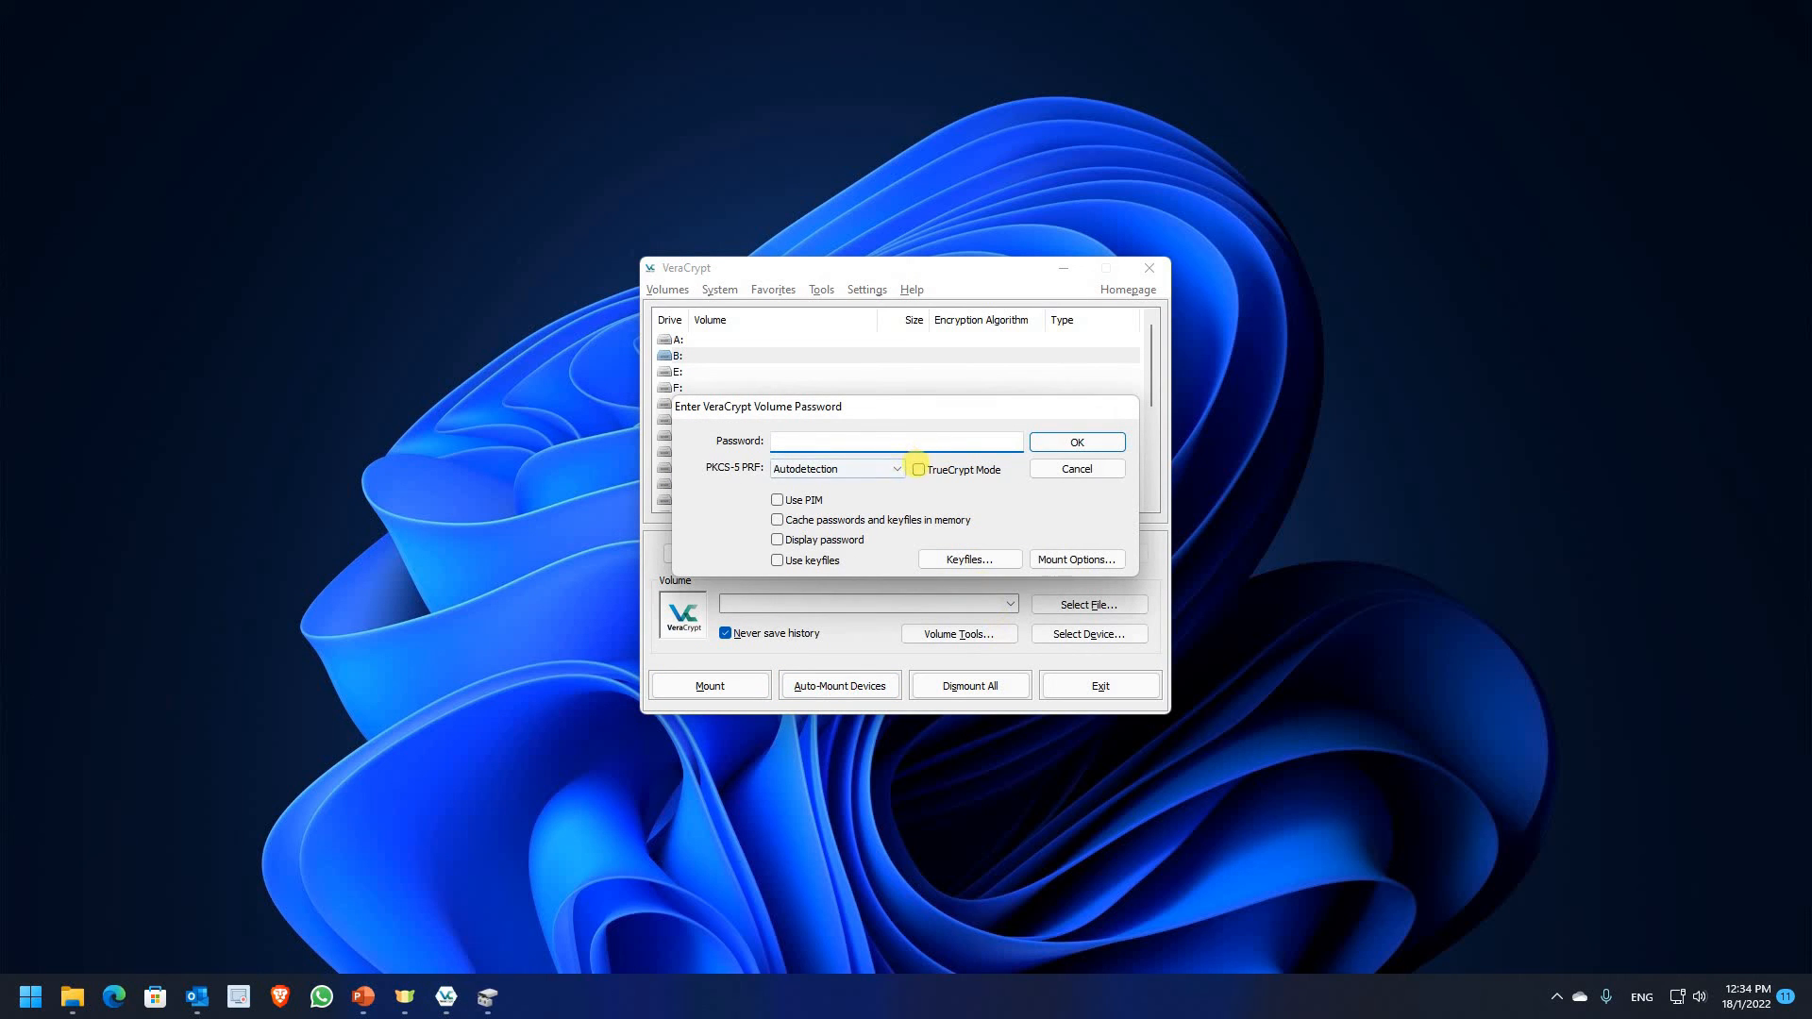
pyautogui.press('Return')
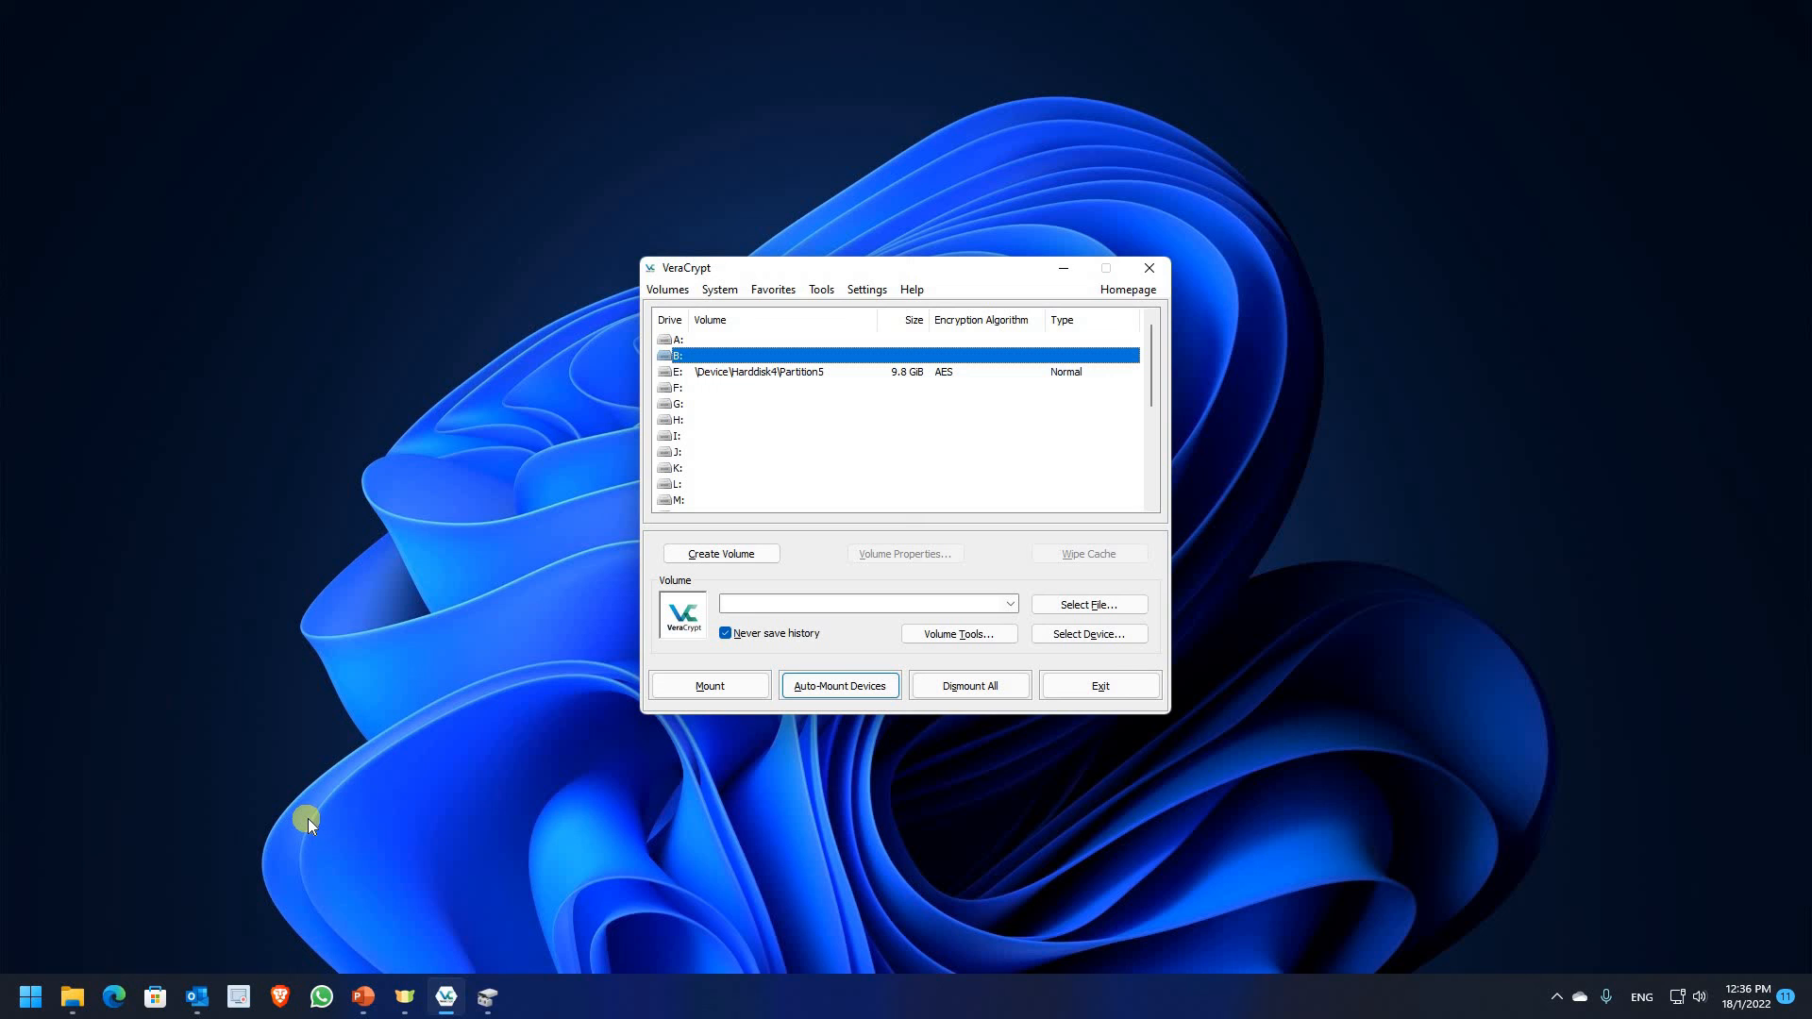
pyautogui.click(82, 1008)
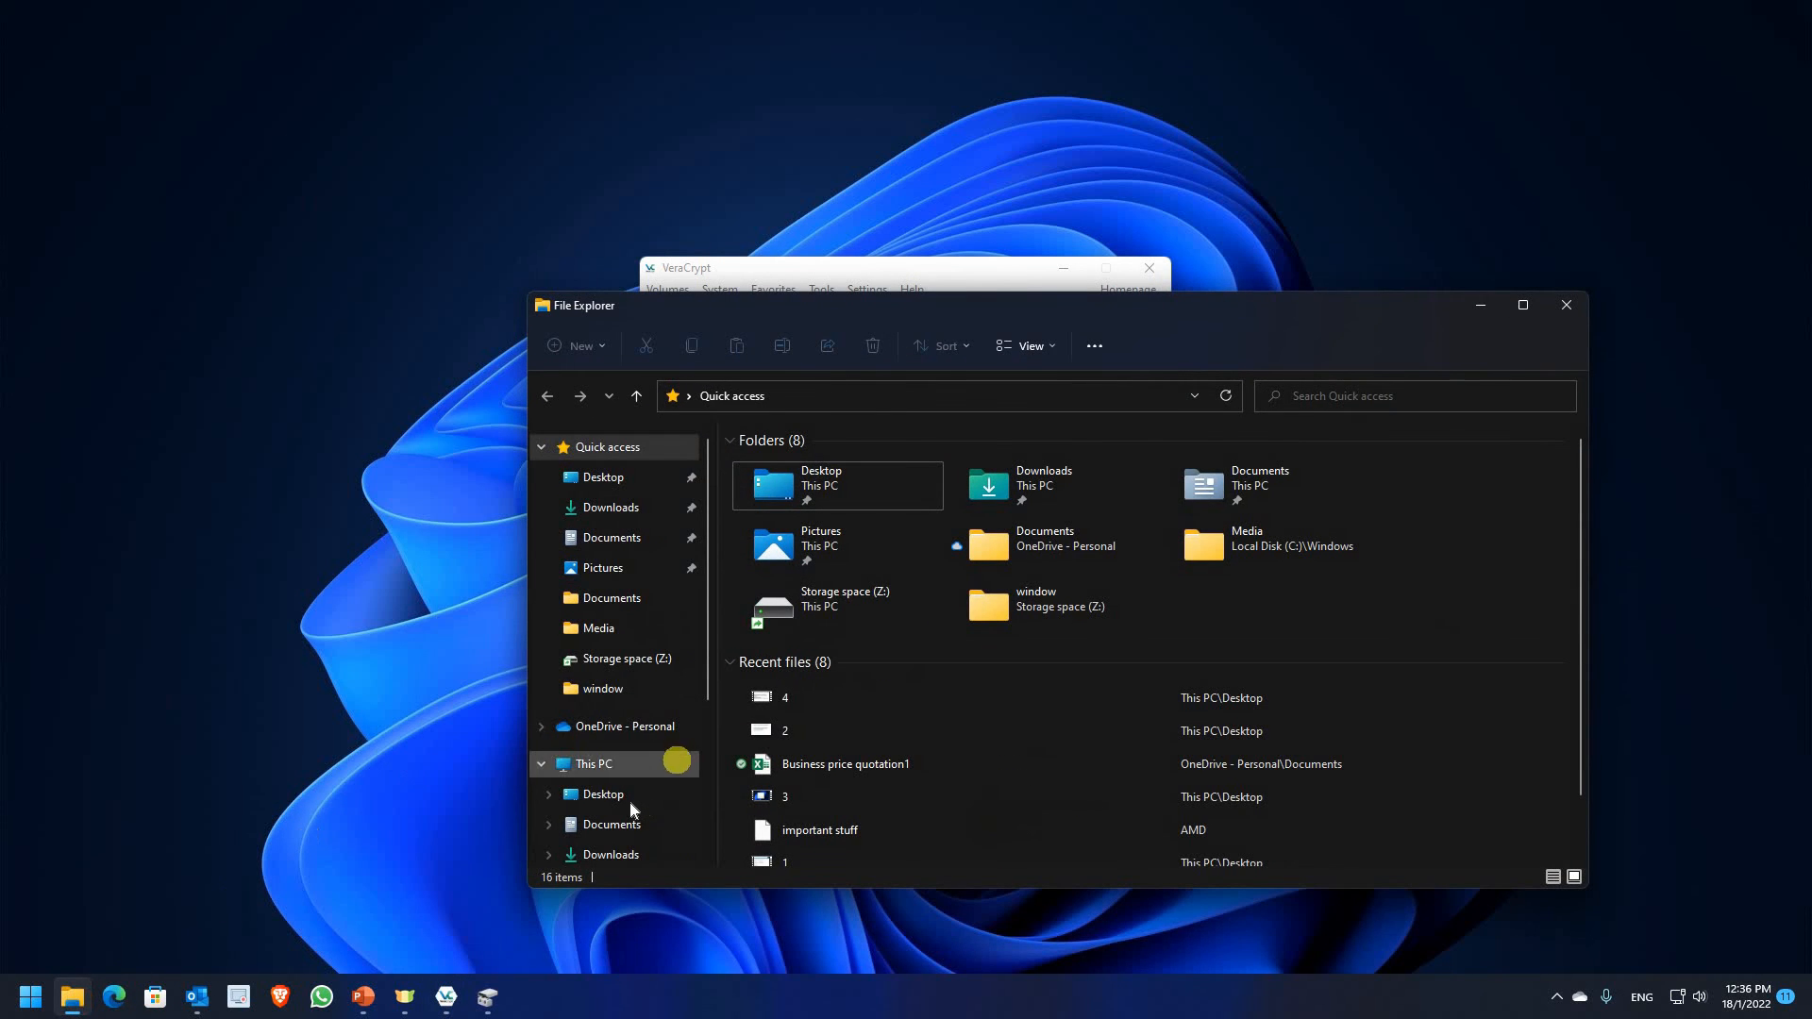
pyautogui.scroll(-2, 631, 800)
pyautogui.scroll(-1, 630, 845)
pyautogui.click(625, 847)
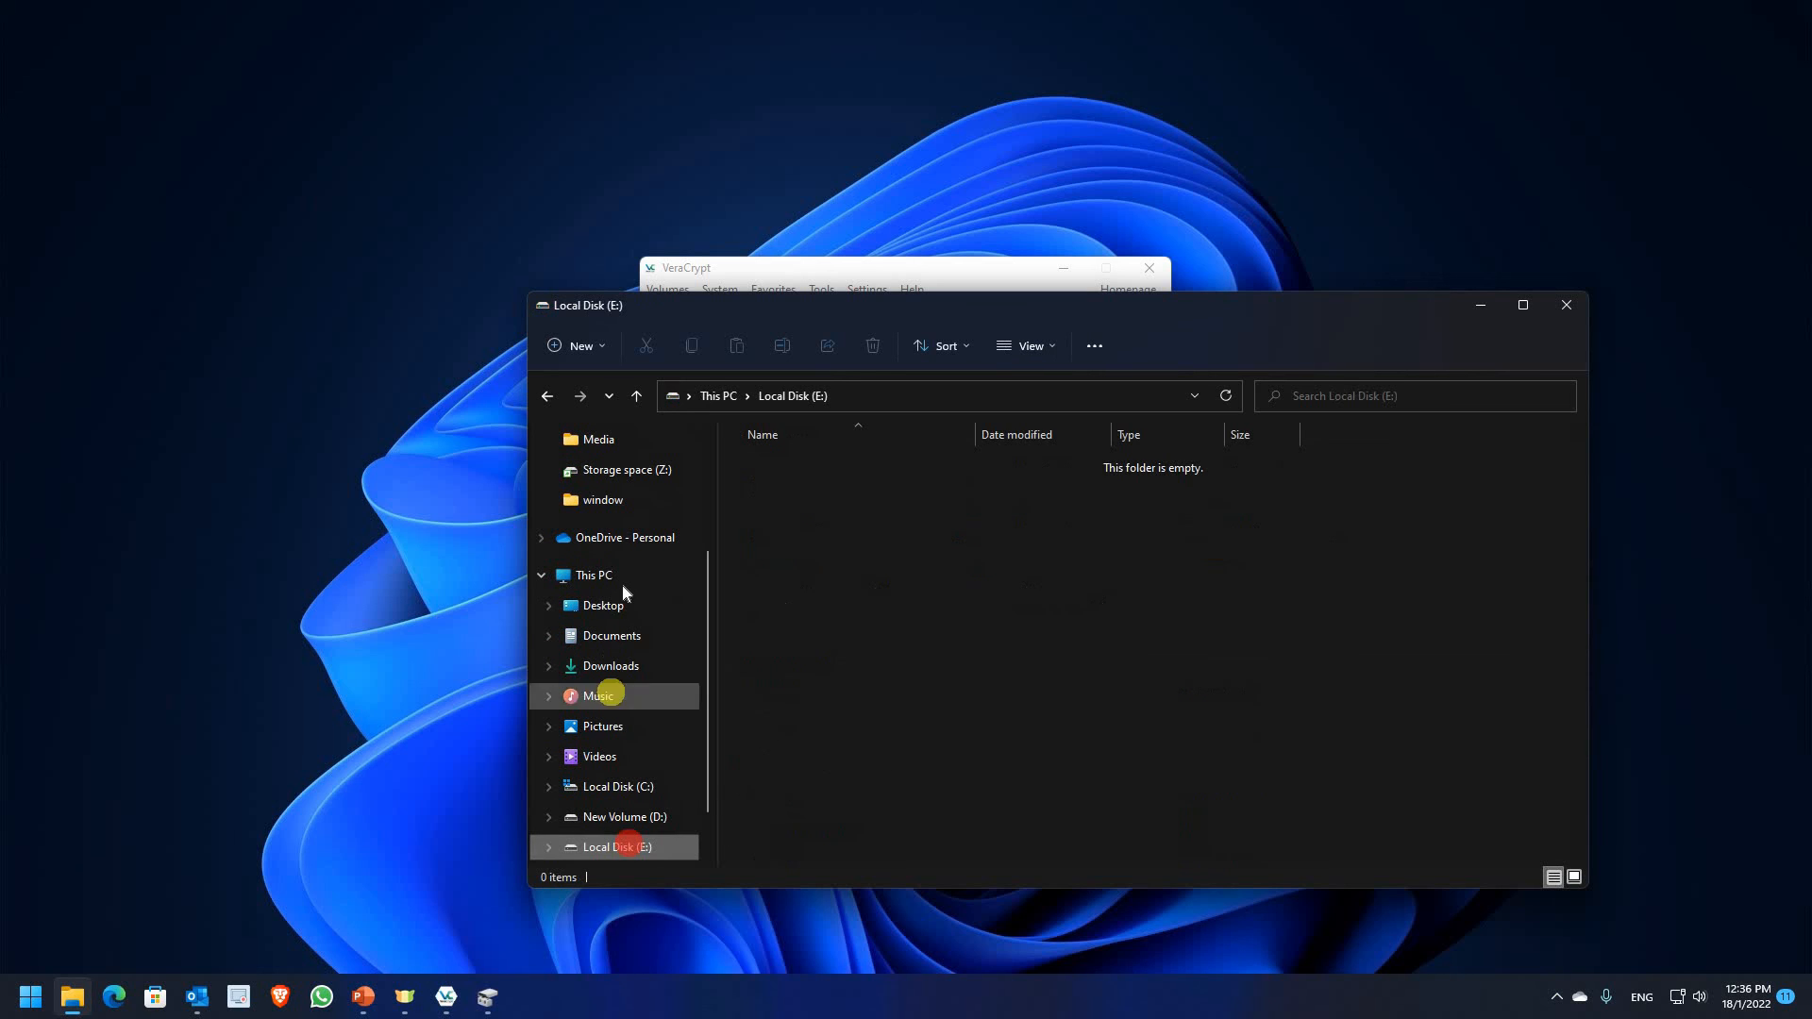
pyautogui.click(618, 579)
pyautogui.click(1344, 626)
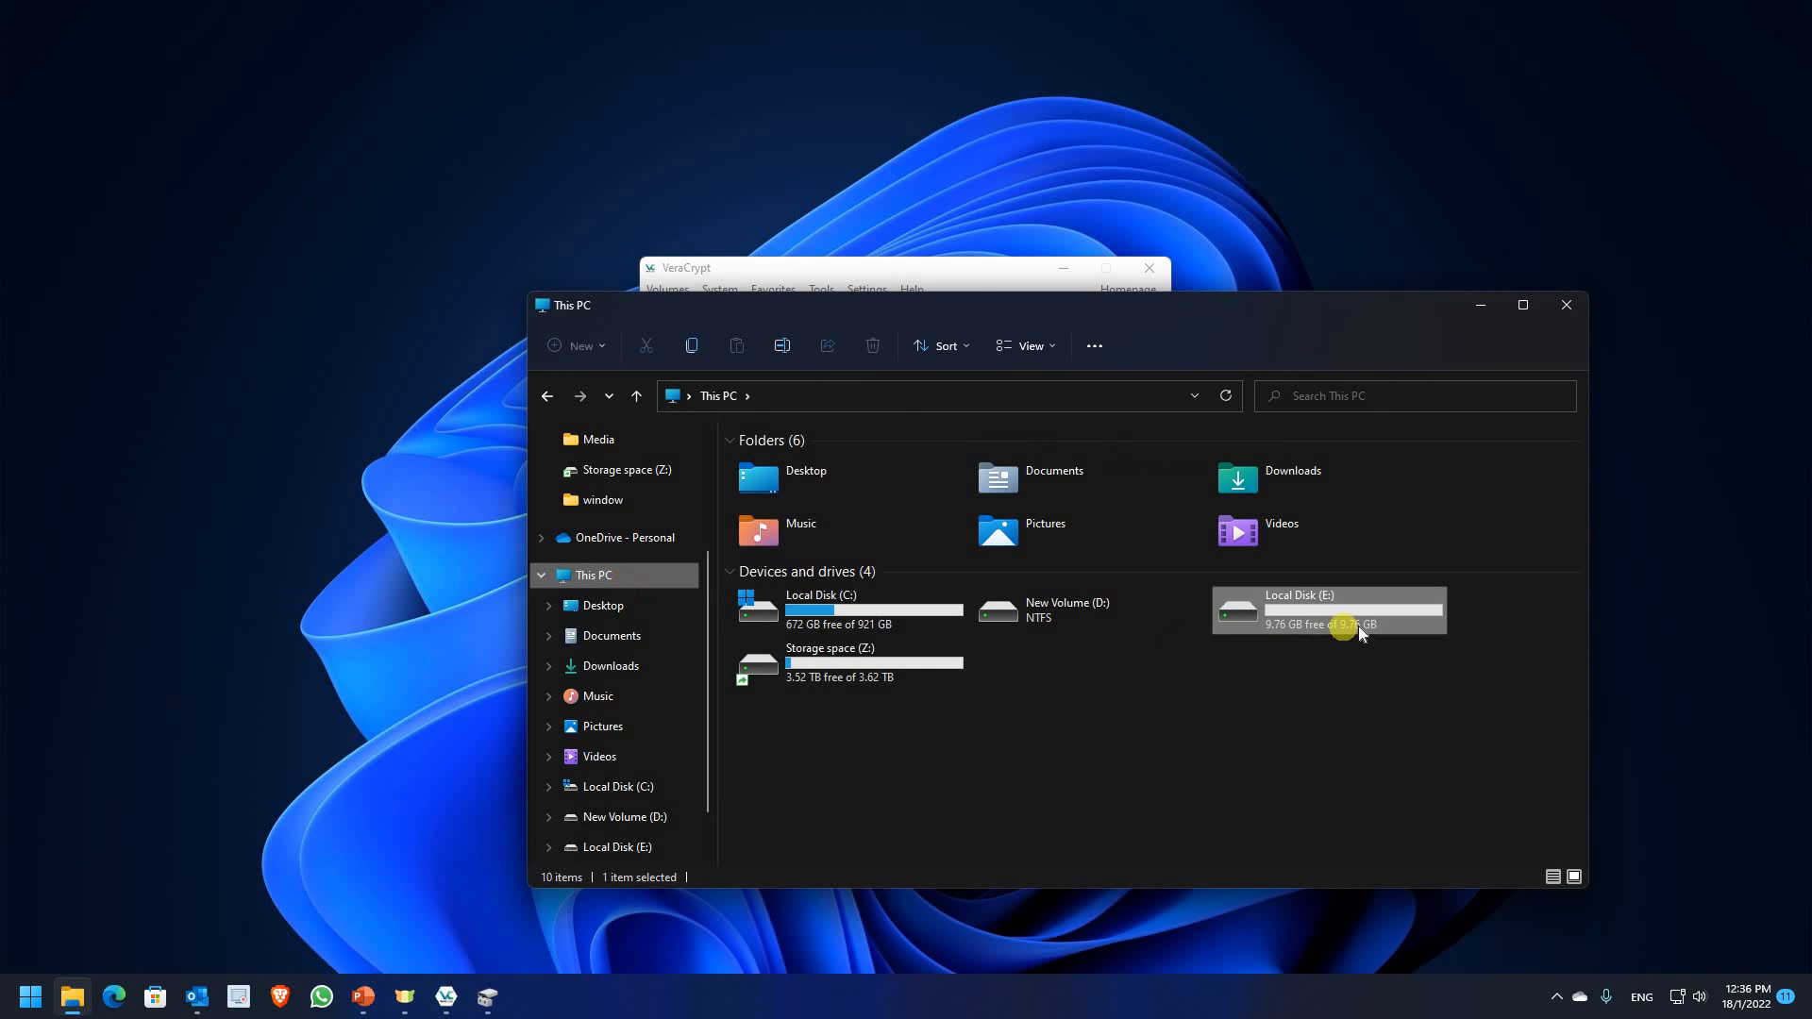
pyautogui.doubleClick(1340, 630)
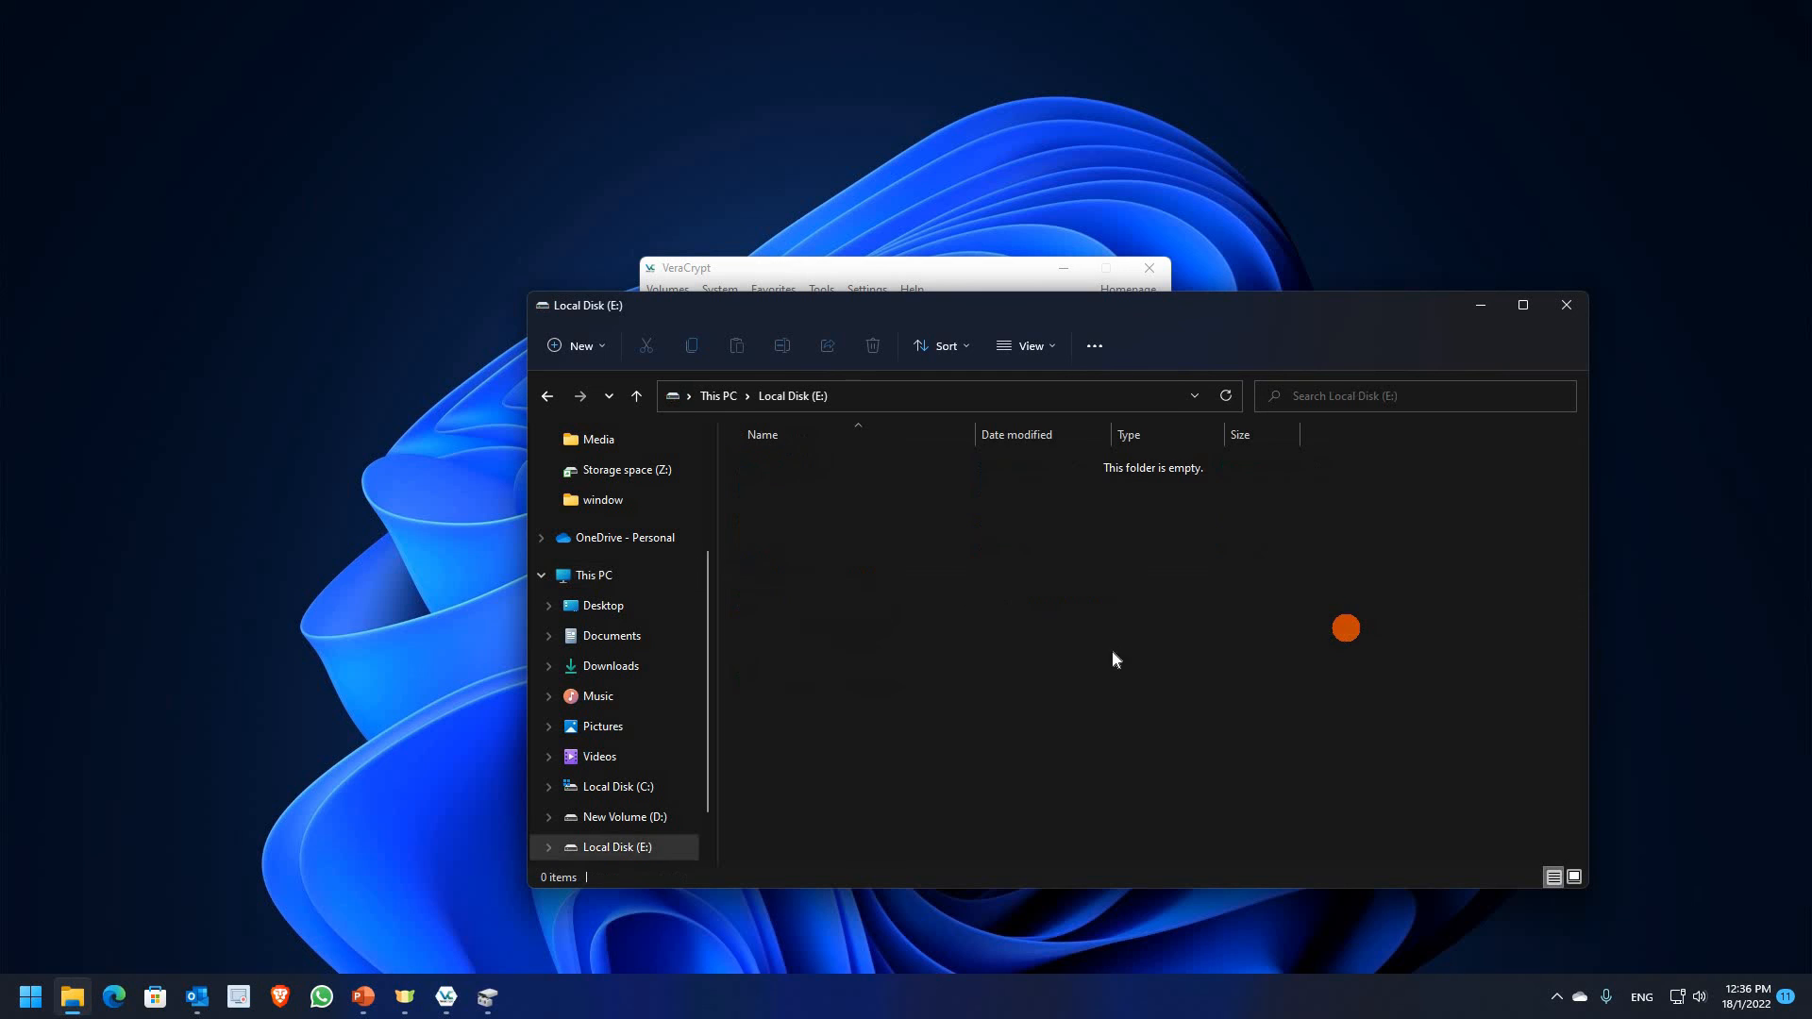
pyautogui.click(1561, 306)
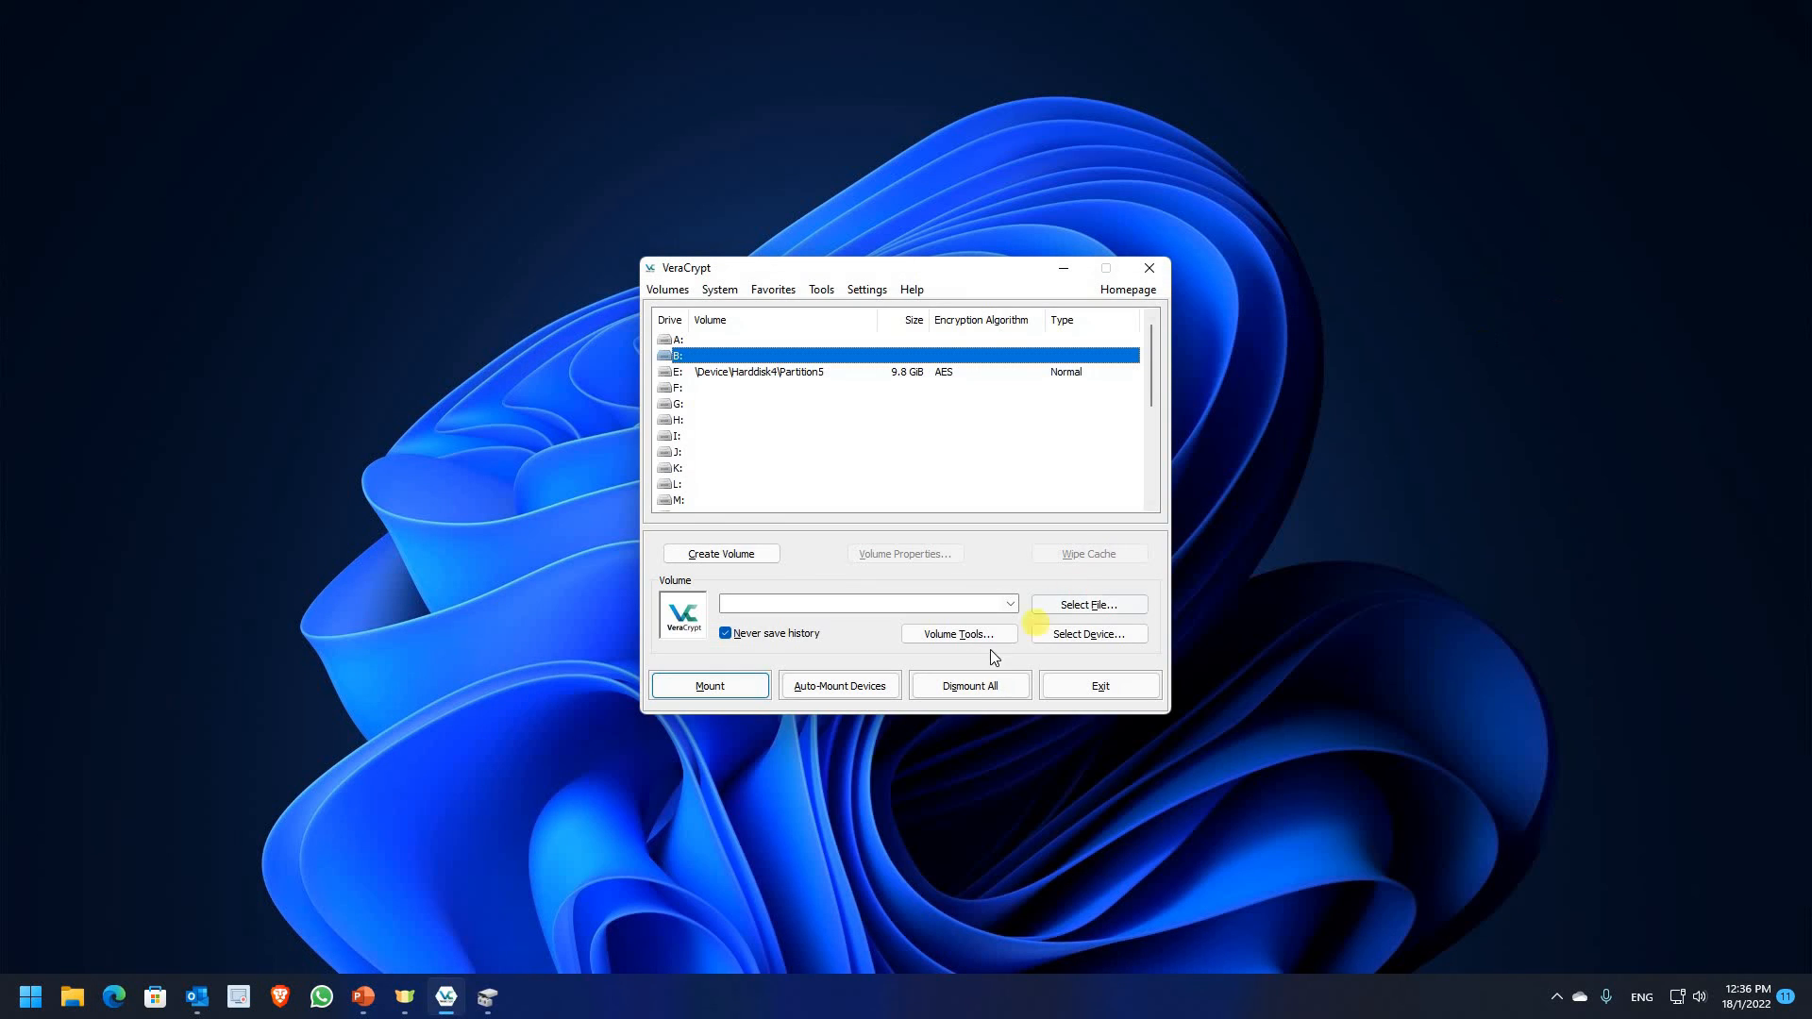
# Dismount the E: volume and close the VeraCrypt window
pyautogui.click(961, 685)
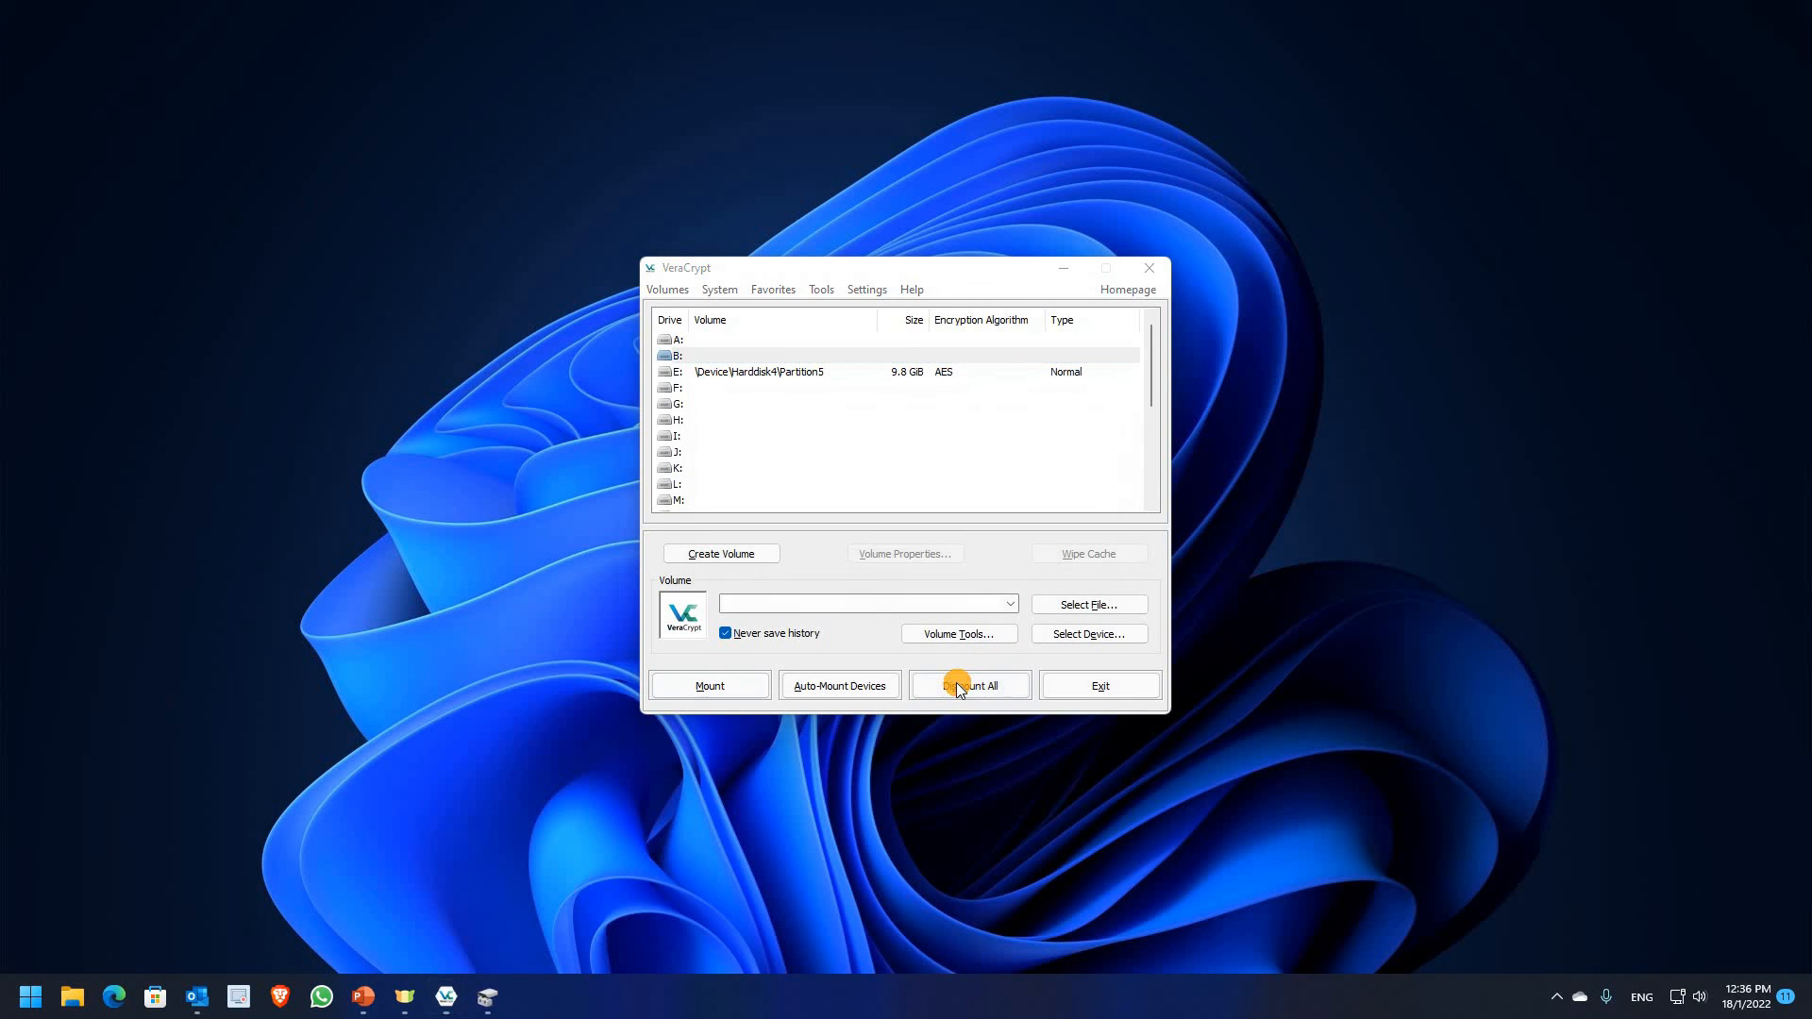
pyautogui.click(1160, 270)
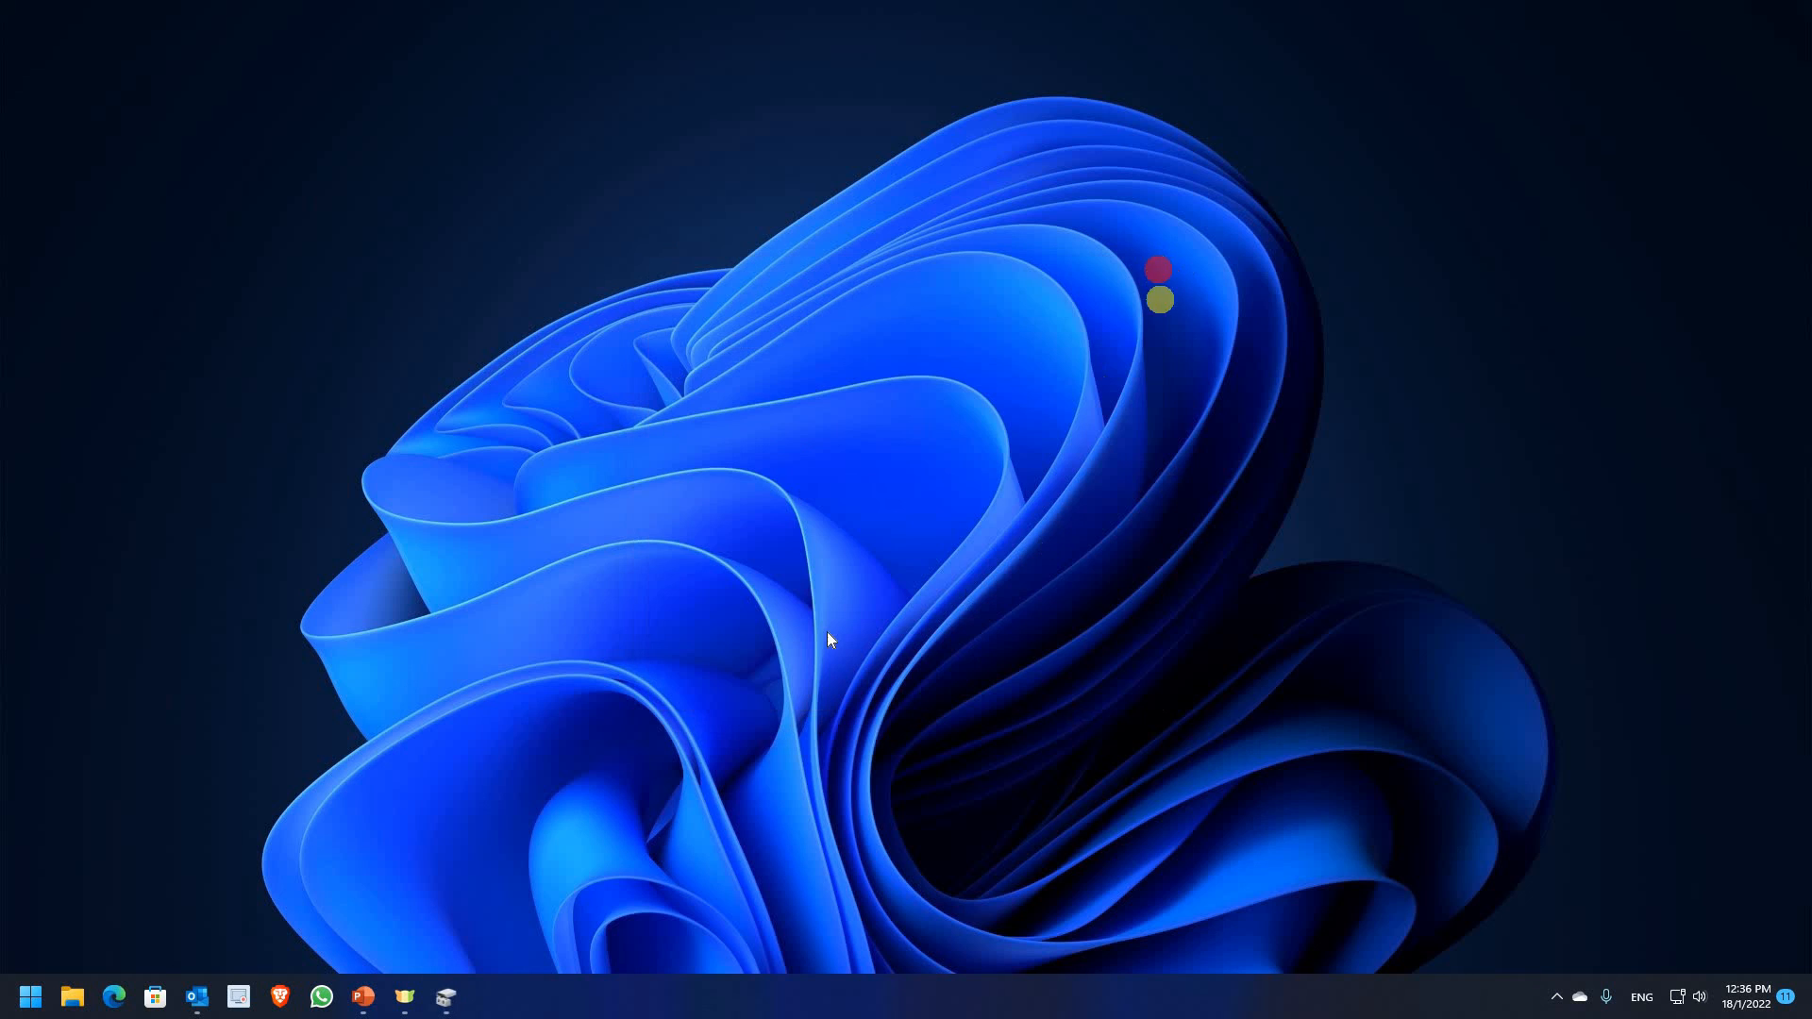